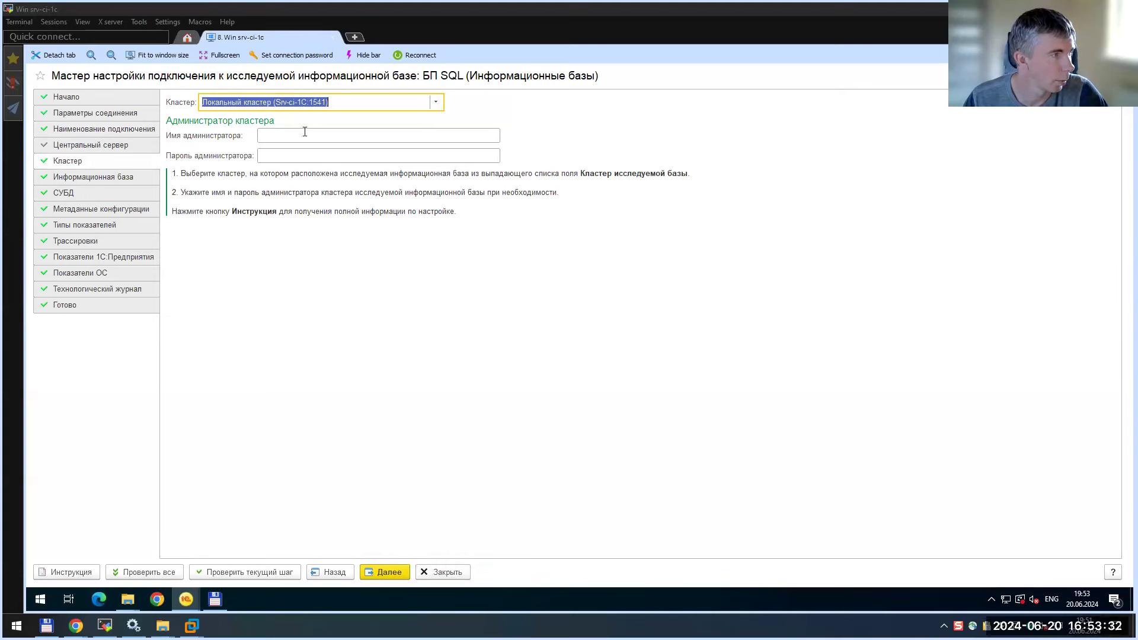
Keep the cluster Локальный кластер (Srv-ci-1C:1541) with blank administrator credentials and proceed to the information base settings
{"action": "left_click", "coordinate": [436, 102]}
{"action": "left_click", "coordinate": [488, 104]}
{"action": "key", "text": "Tab"}
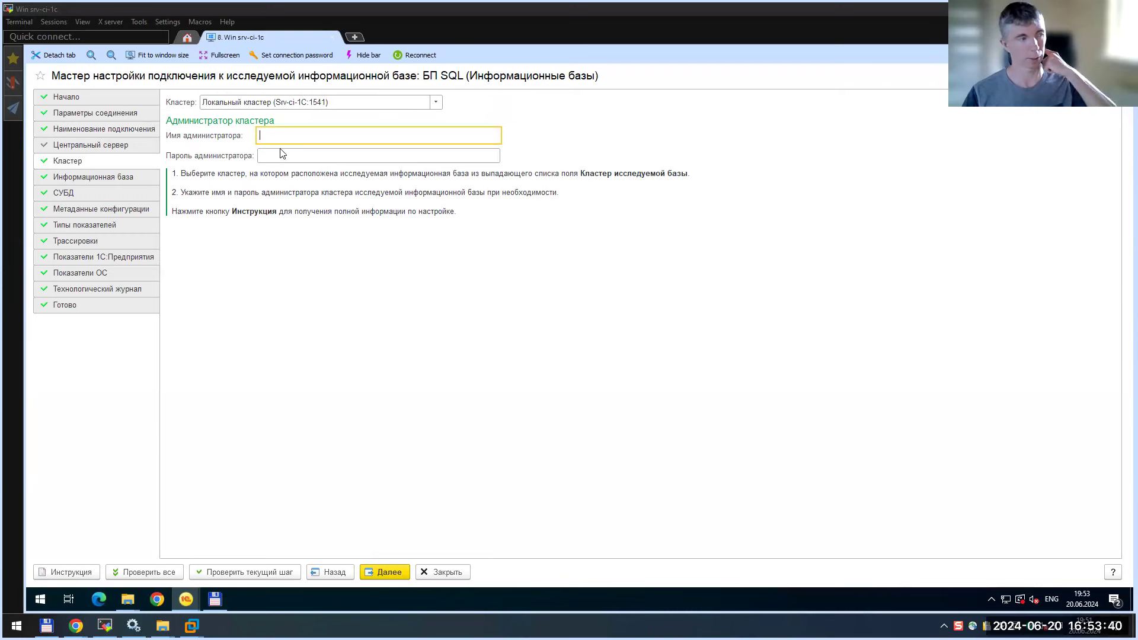
{"action": "left_click", "coordinate": [398, 571]}
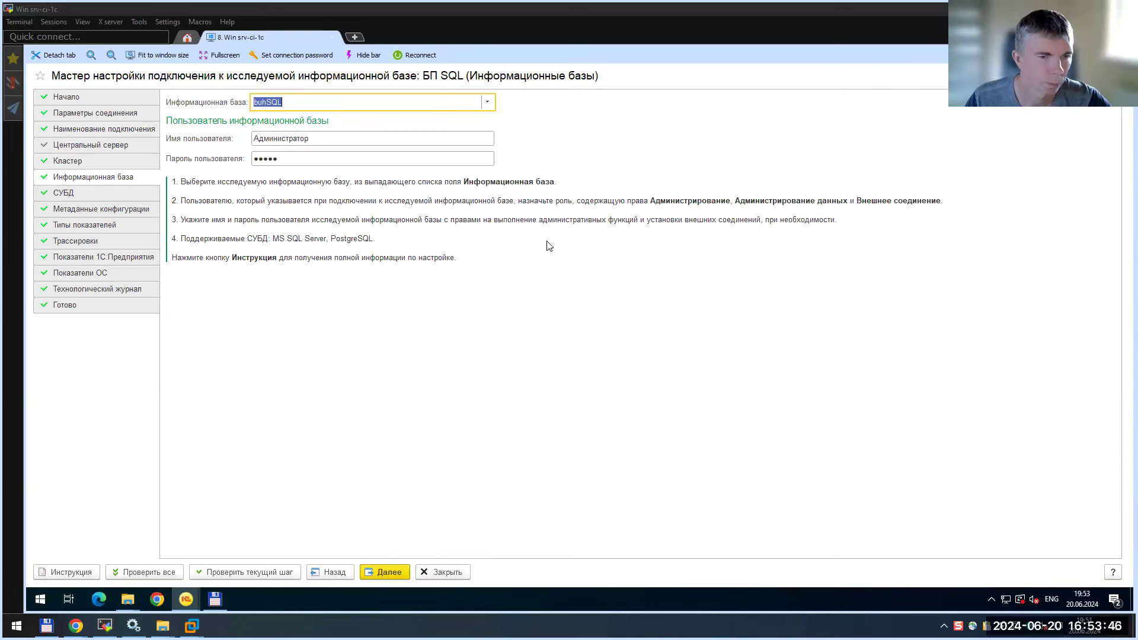
Review the information bases available in the cluster, keeping buhSQL as the one to be analysed
{"action": "left_click", "coordinate": [308, 101]}
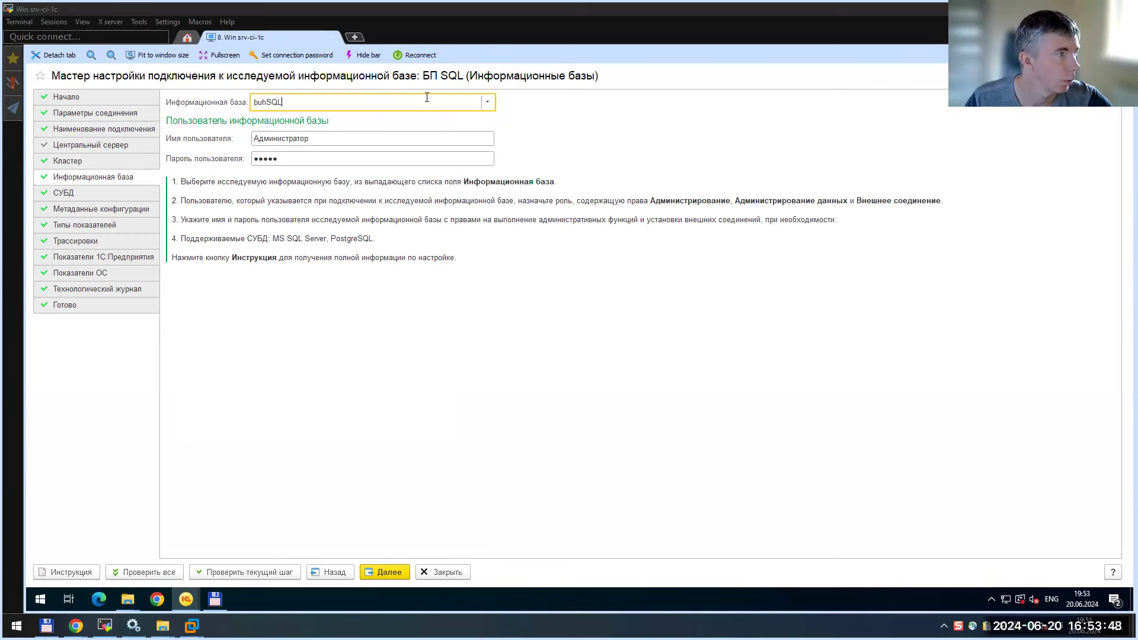
{"action": "left_click", "coordinate": [487, 102]}
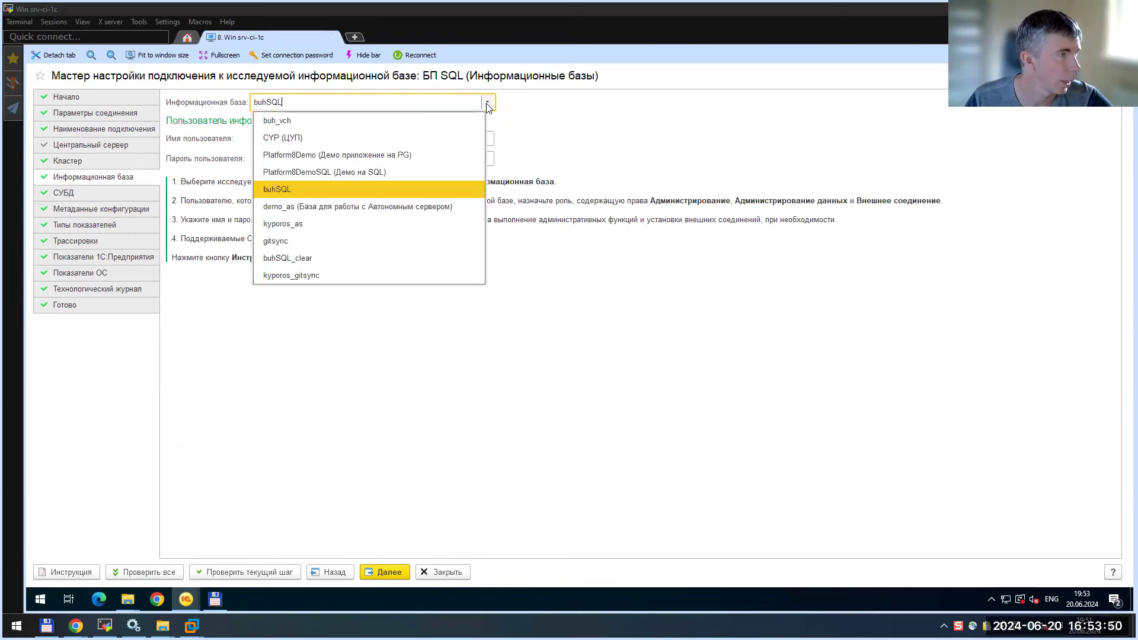
{"action": "left_click", "coordinate": [542, 109]}
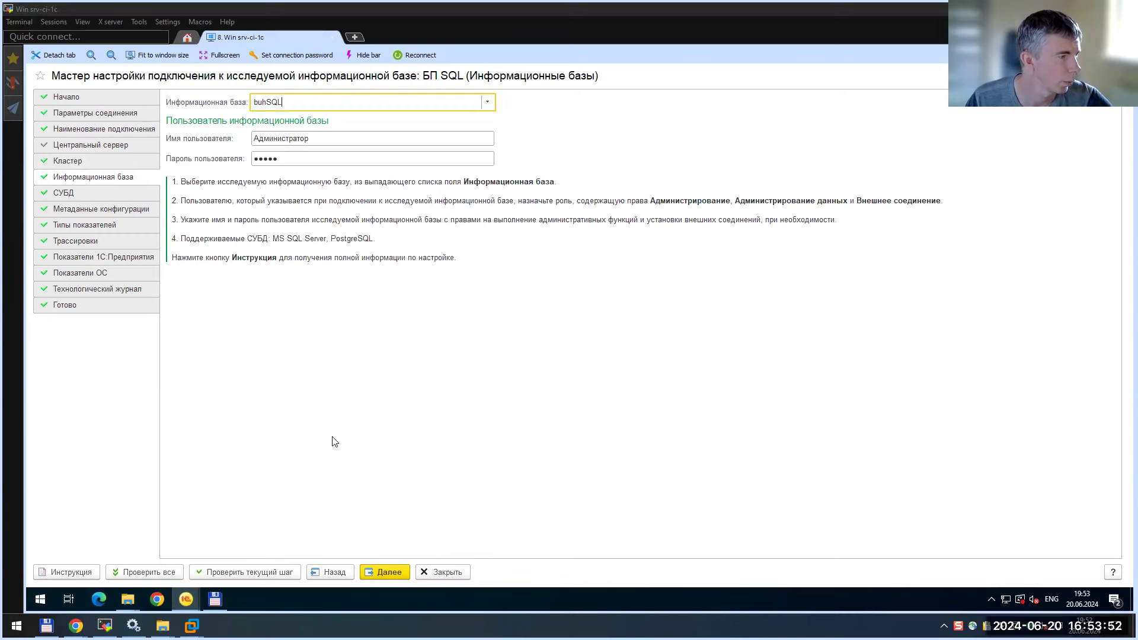
{"action": "mouse_move", "coordinate": [185, 604]}
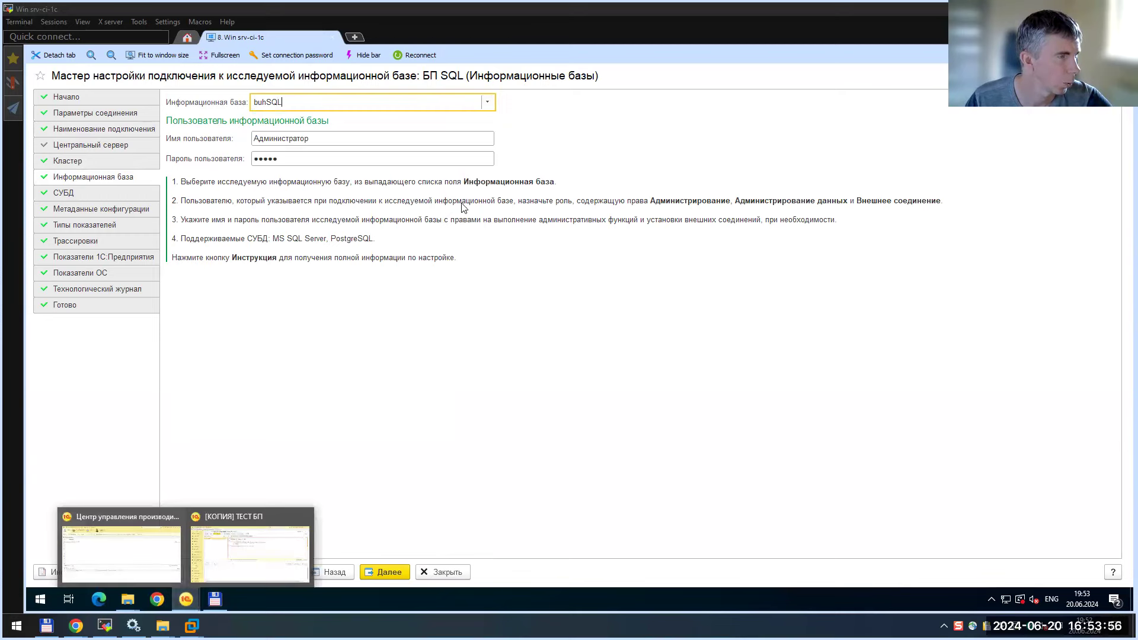
{"action": "left_click_drag", "start_coordinate": [282, 103], "coordinate": [224, 106]}
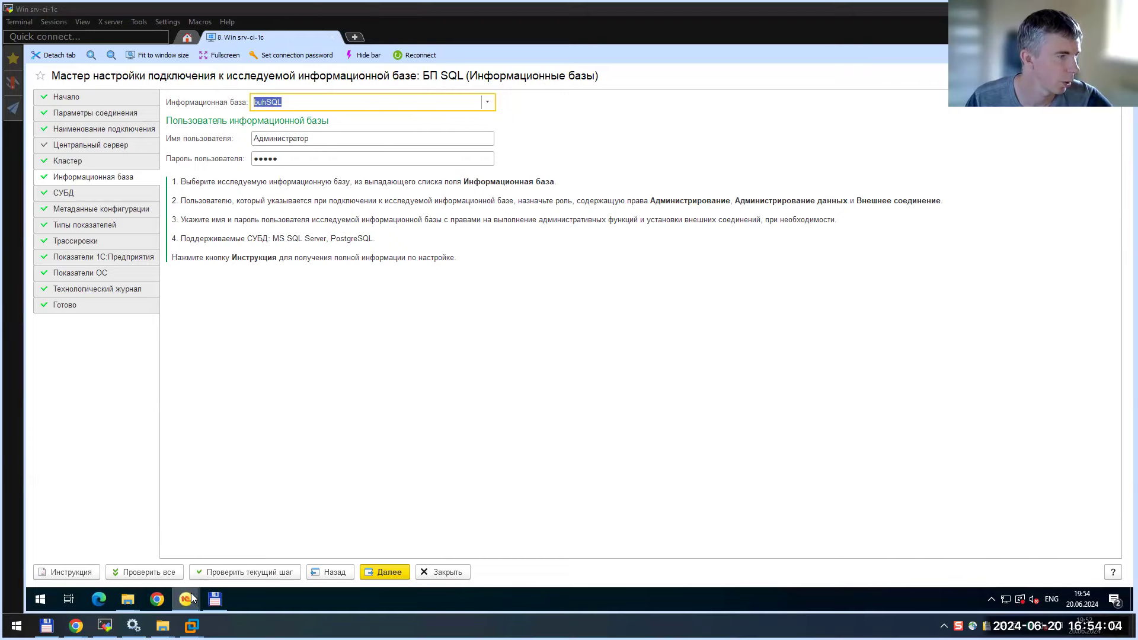
Switch to the [КОПИЯ] ТЕСТ БП 1C session and check its server and database name in the program information
{"action": "mouse_move", "coordinate": [185, 599]}
{"action": "left_click", "coordinate": [275, 551]}
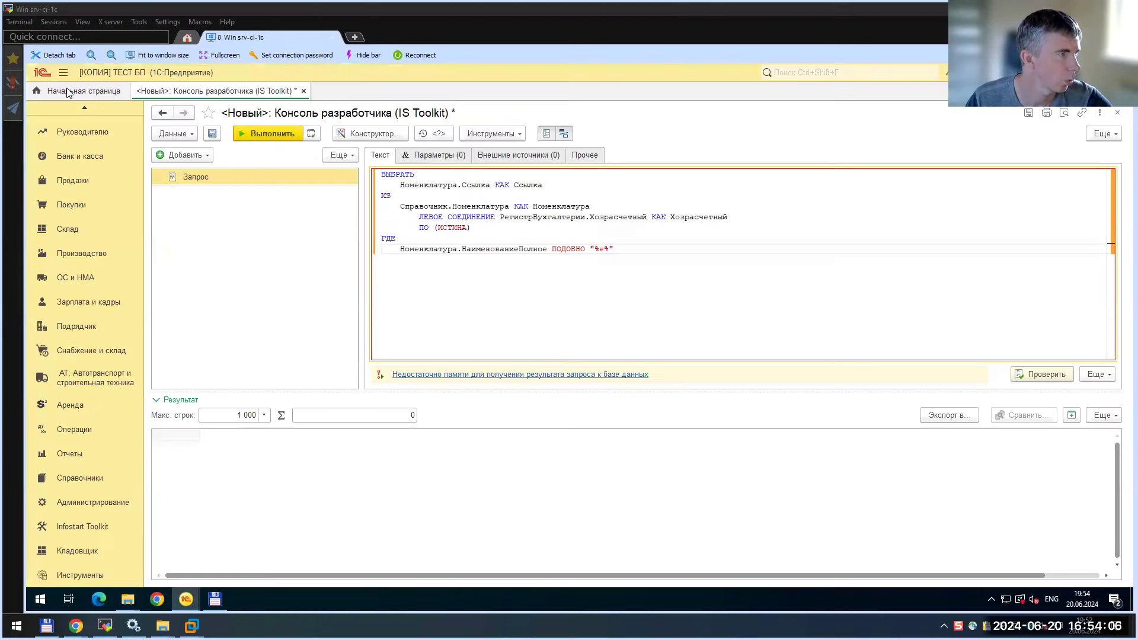
{"action": "left_click", "coordinate": [1008, 74]}
{"action": "left_click", "coordinate": [720, 285]}
{"action": "double_click", "coordinate": [481, 354]}
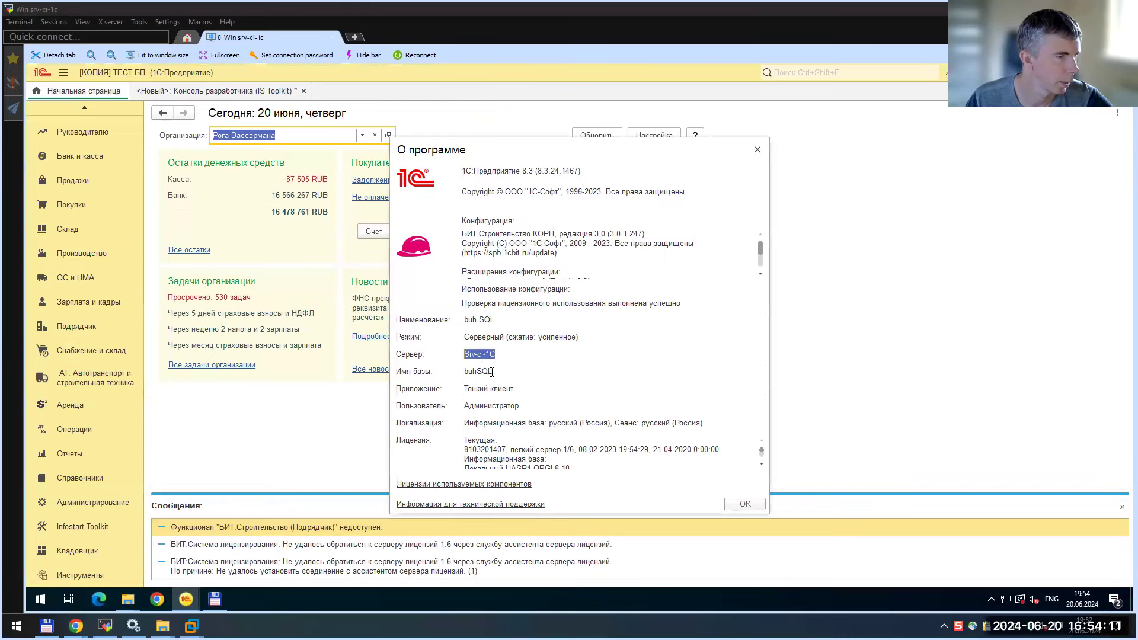
{"action": "left_click", "coordinate": [745, 504]}
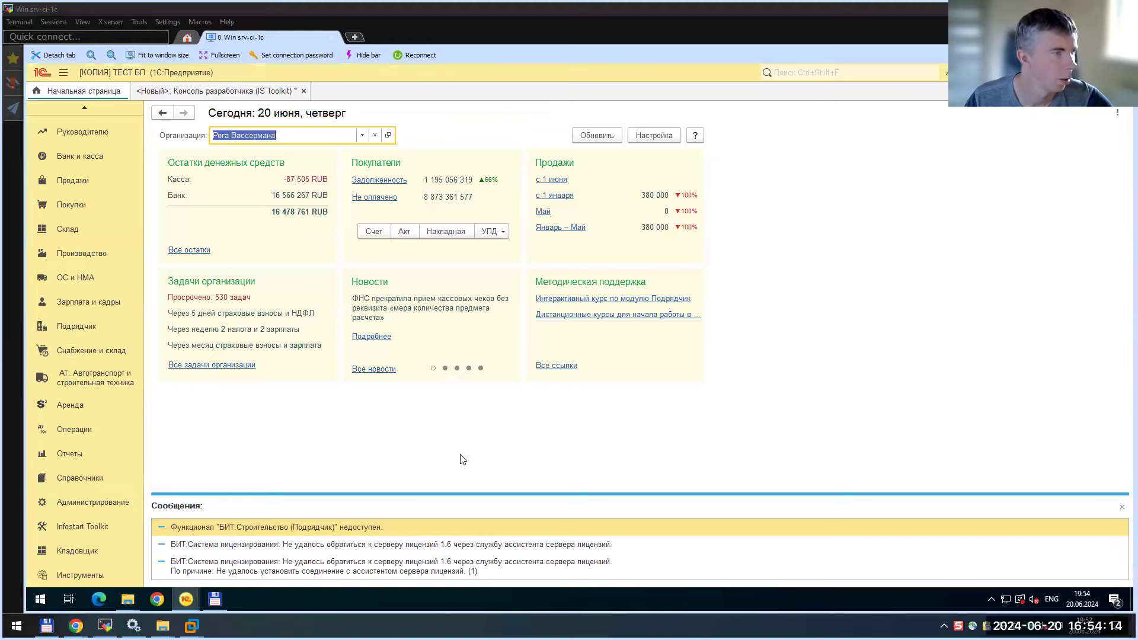
Return to the connection setup wizard and proceed to the DBMS settings, keeping buhSQL and the infobase user Администратор
{"action": "left_click", "coordinate": [77, 555]}
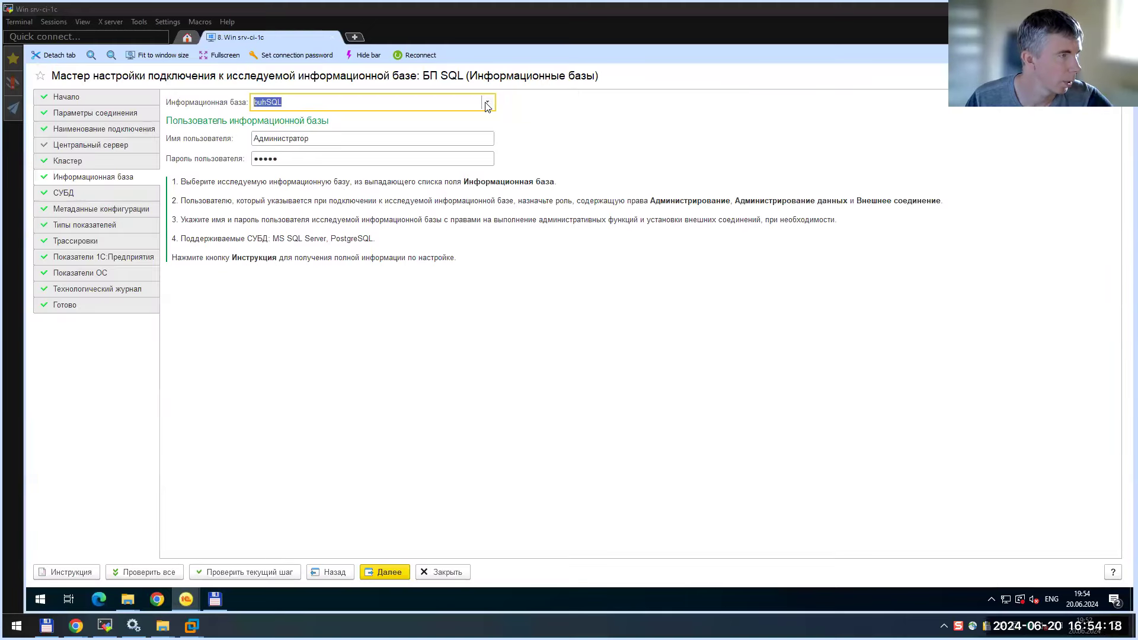
{"action": "left_click", "coordinate": [350, 140]}
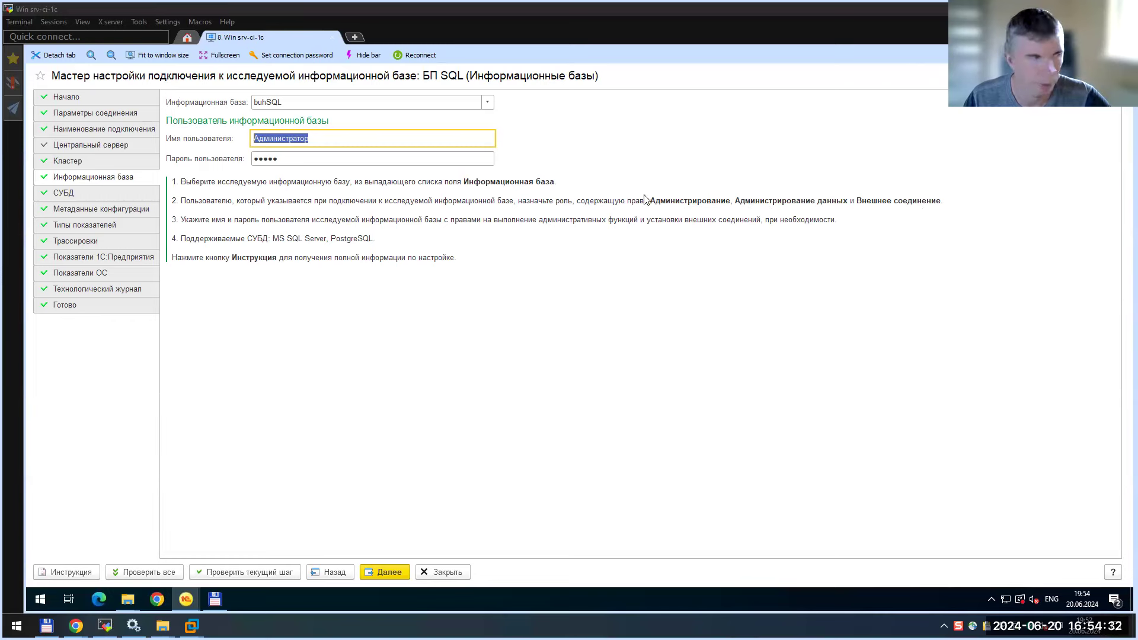
{"action": "left_click", "coordinate": [390, 573]}
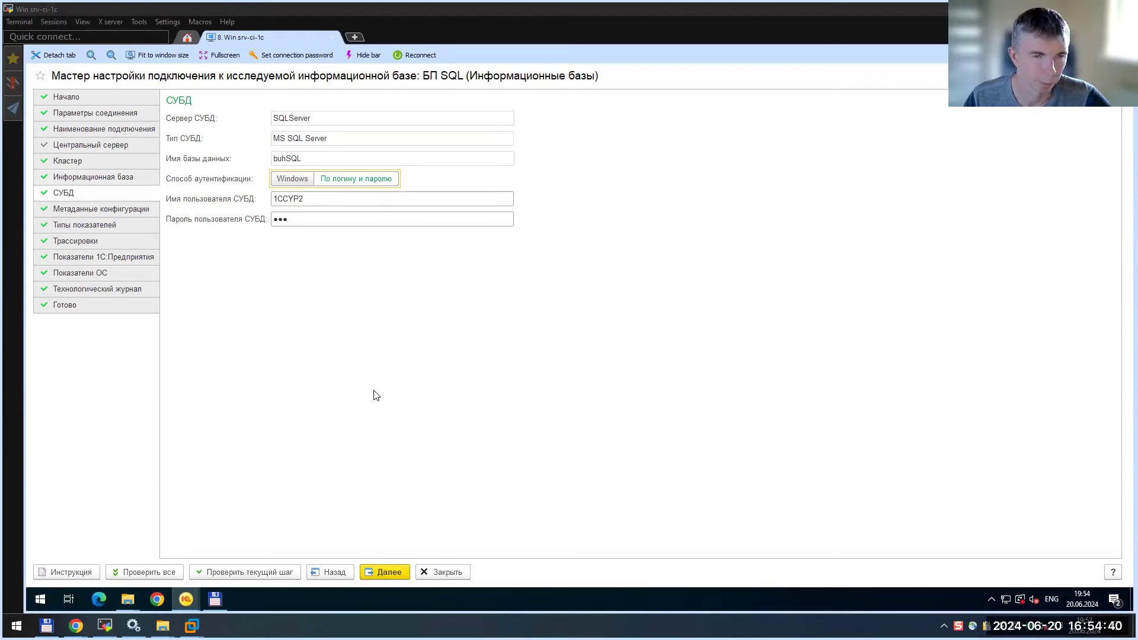
Review the DBMS user name and password fields and proceed to the configuration metadata settings
{"action": "double_click", "coordinate": [289, 200]}
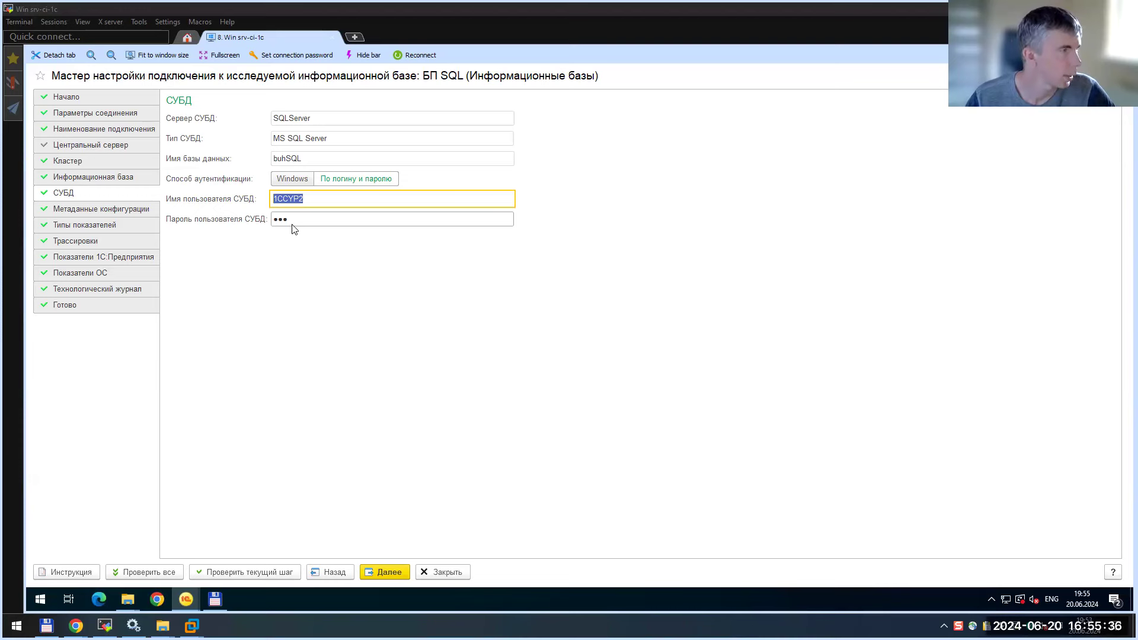
{"action": "left_click", "coordinate": [320, 201]}
{"action": "left_click_drag", "start_coordinate": [321, 200], "coordinate": [182, 201]}
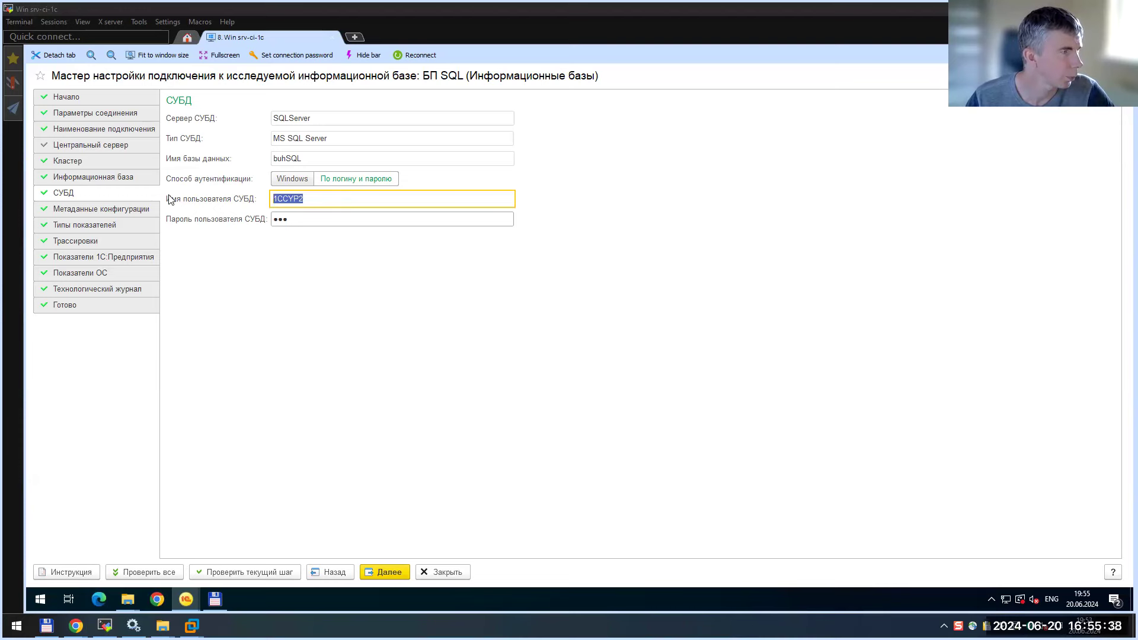
{"action": "left_click", "coordinate": [320, 200]}
{"action": "left_click_drag", "start_coordinate": [321, 199], "coordinate": [213, 202]}
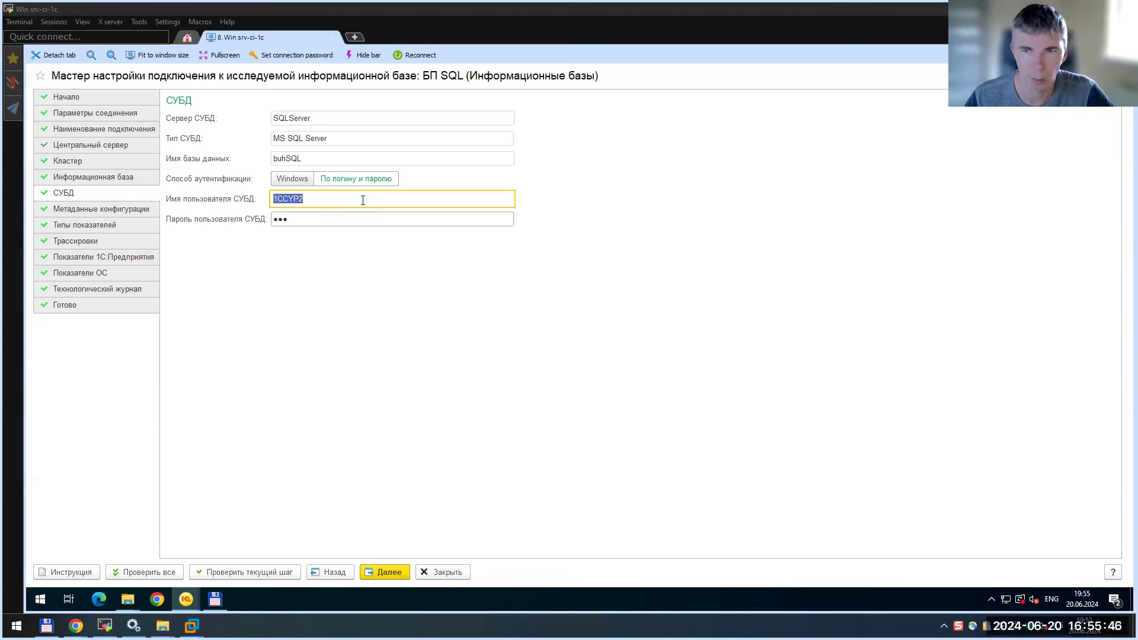
{"action": "left_click", "coordinate": [339, 201]}
{"action": "left_click", "coordinate": [295, 219]}
{"action": "left_click", "coordinate": [338, 198]}
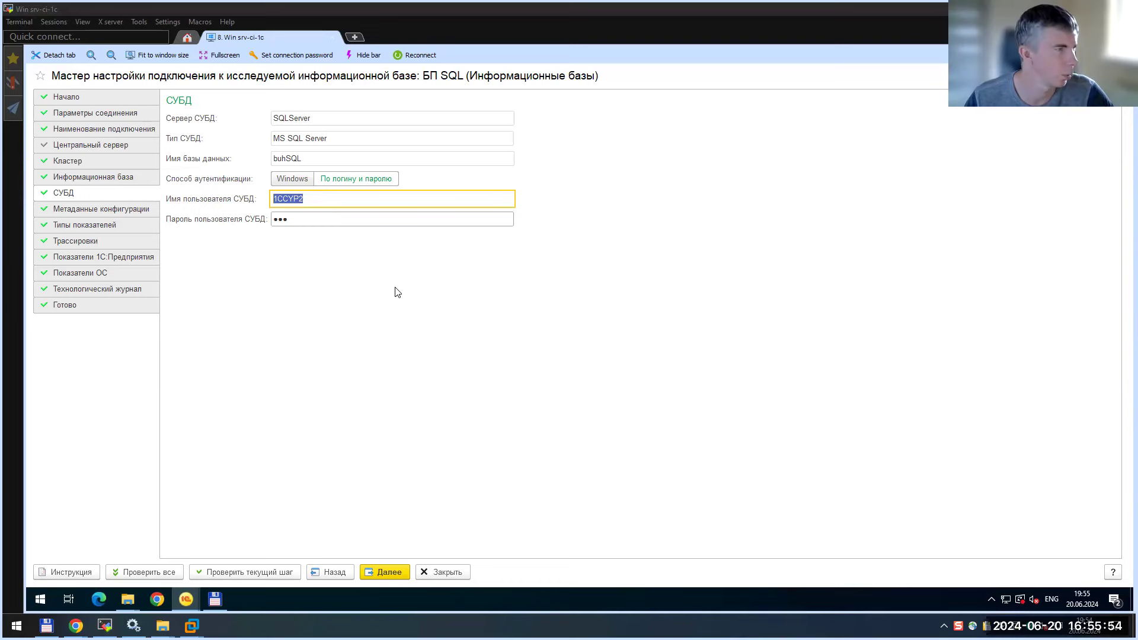
{"action": "left_click", "coordinate": [401, 572]}
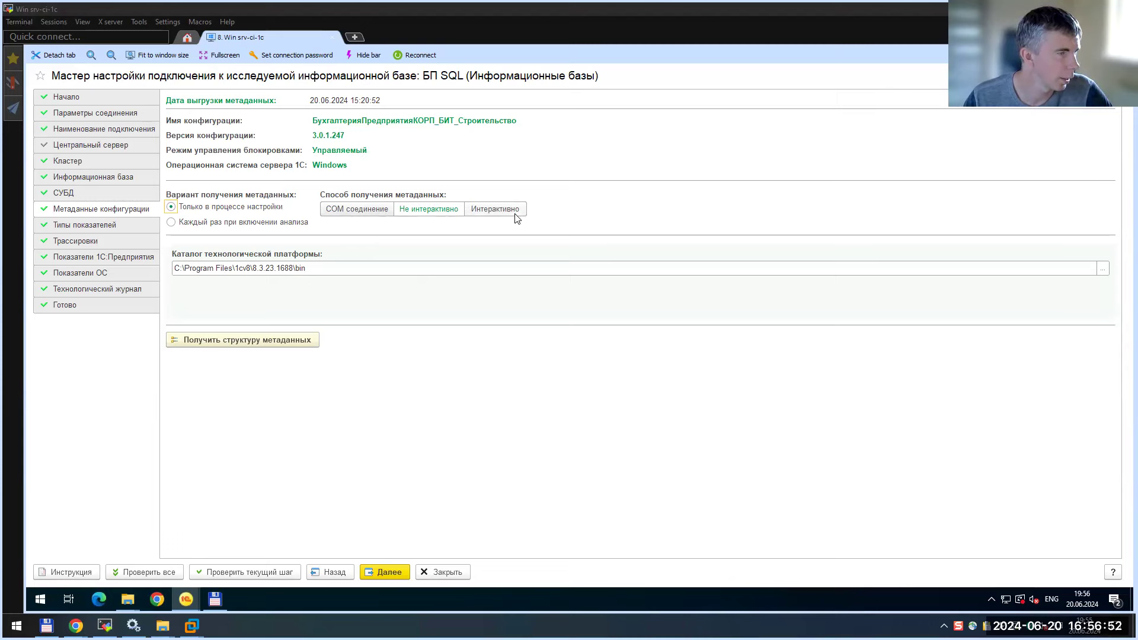
Examine the technology platform directory path used by the non-interactive metadata retrieval method
{"action": "left_click", "coordinate": [424, 213]}
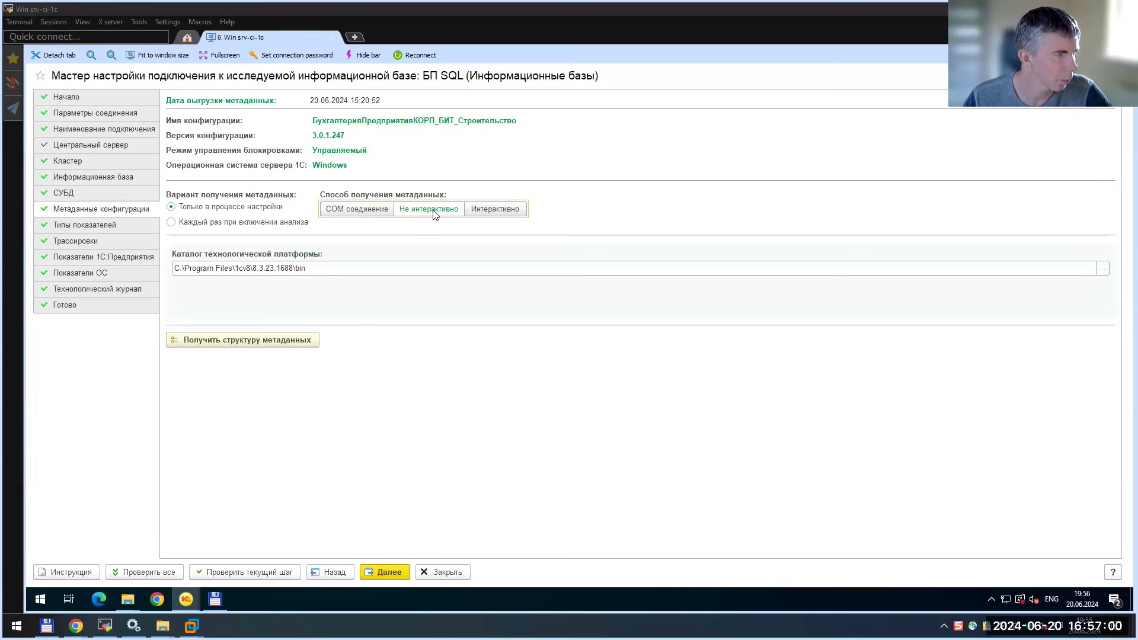
{"action": "left_click", "coordinate": [313, 268]}
{"action": "left_click", "coordinate": [313, 268]}
{"action": "left_click_drag", "start_coordinate": [313, 268], "coordinate": [74, 270]}
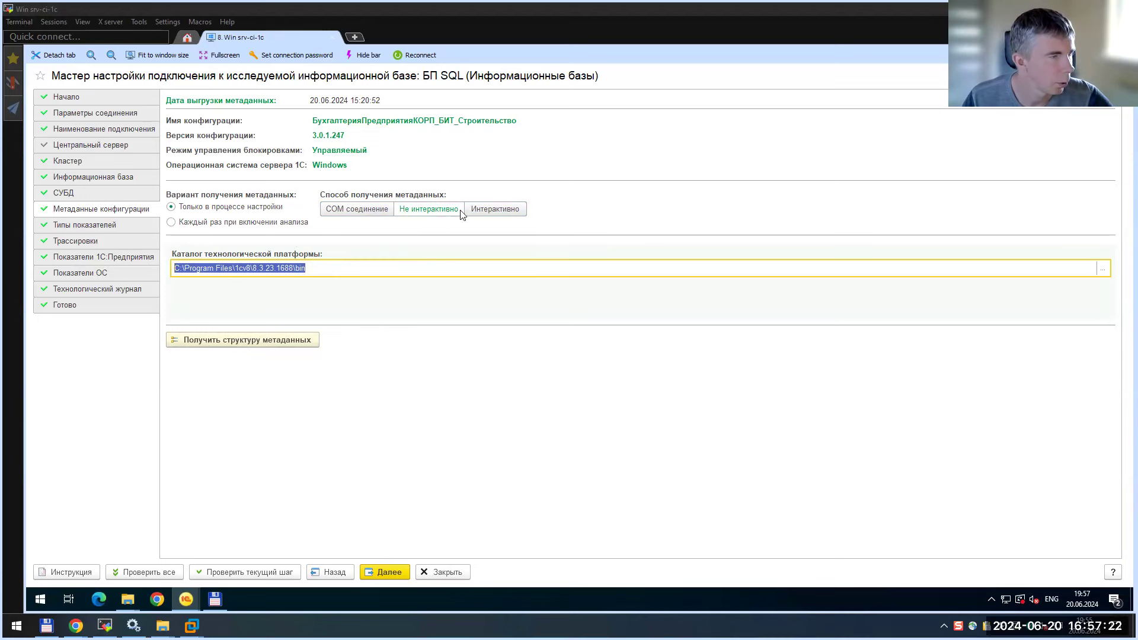
Preview the interactive retrieval option, restore the Не интерактивно method, and retrieve the configuration's metadata structure
{"action": "left_click", "coordinate": [491, 214]}
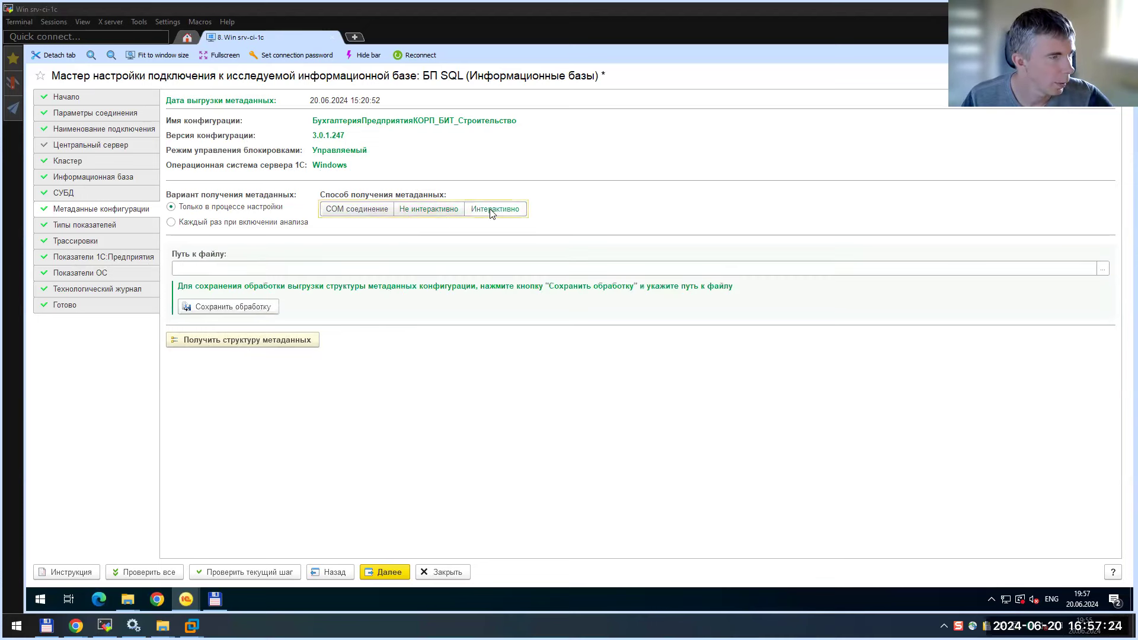
{"action": "left_click", "coordinate": [248, 271]}
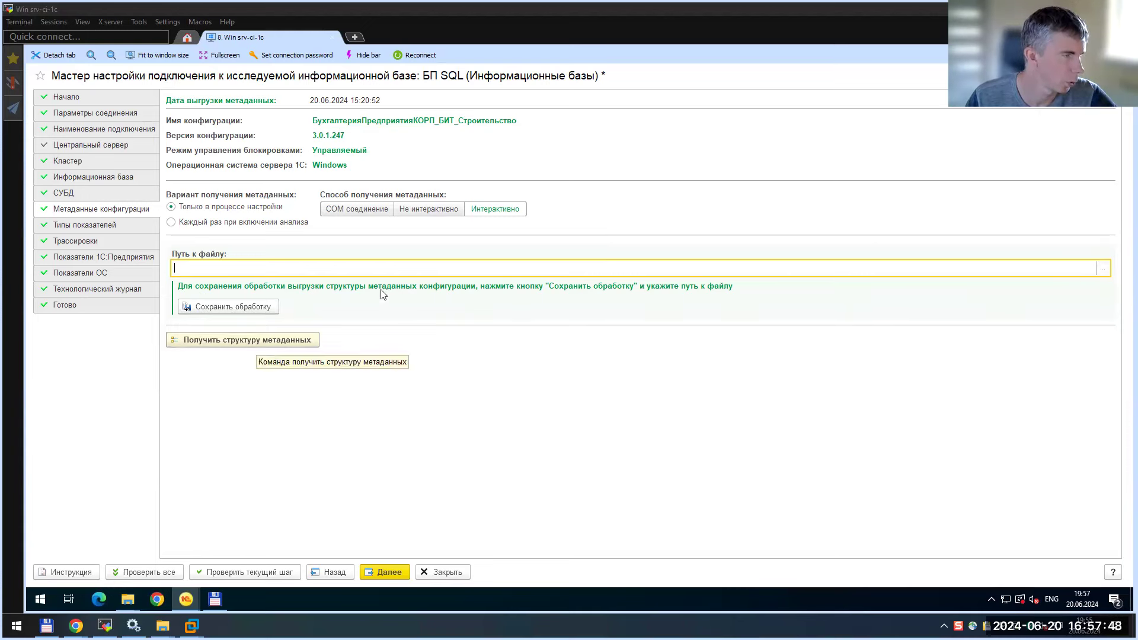
{"action": "left_click", "coordinate": [429, 209]}
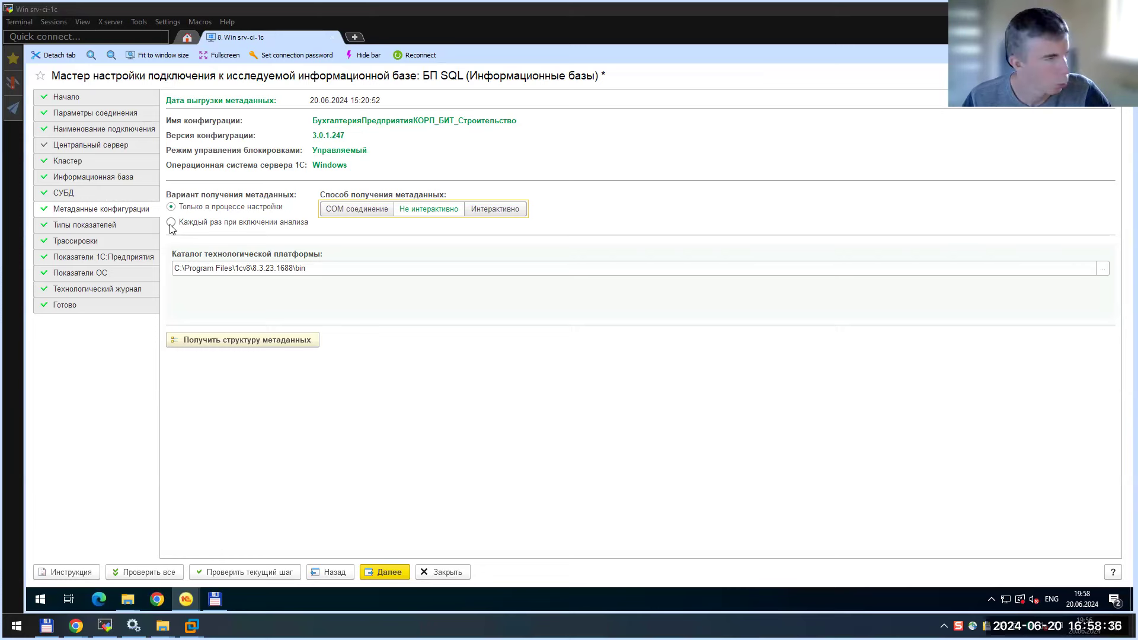
{"action": "left_click", "coordinate": [278, 343]}
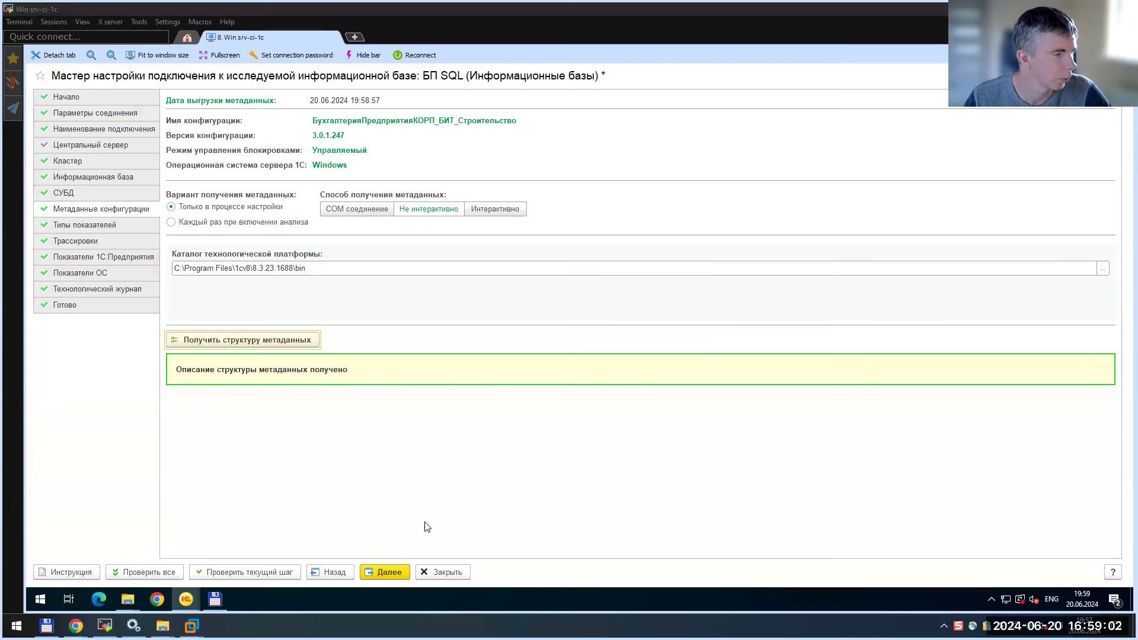
Proceed to the indicator types, dismiss the warning, and rerun the check of the current wizard step
{"action": "left_click", "coordinate": [383, 573]}
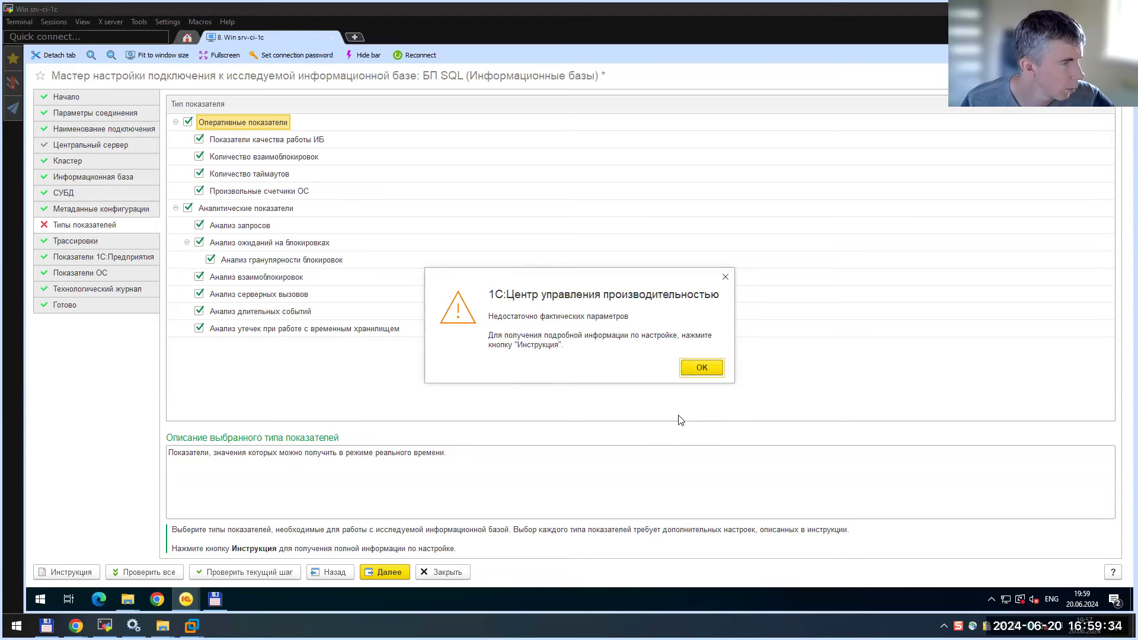
{"action": "left_click", "coordinate": [701, 368]}
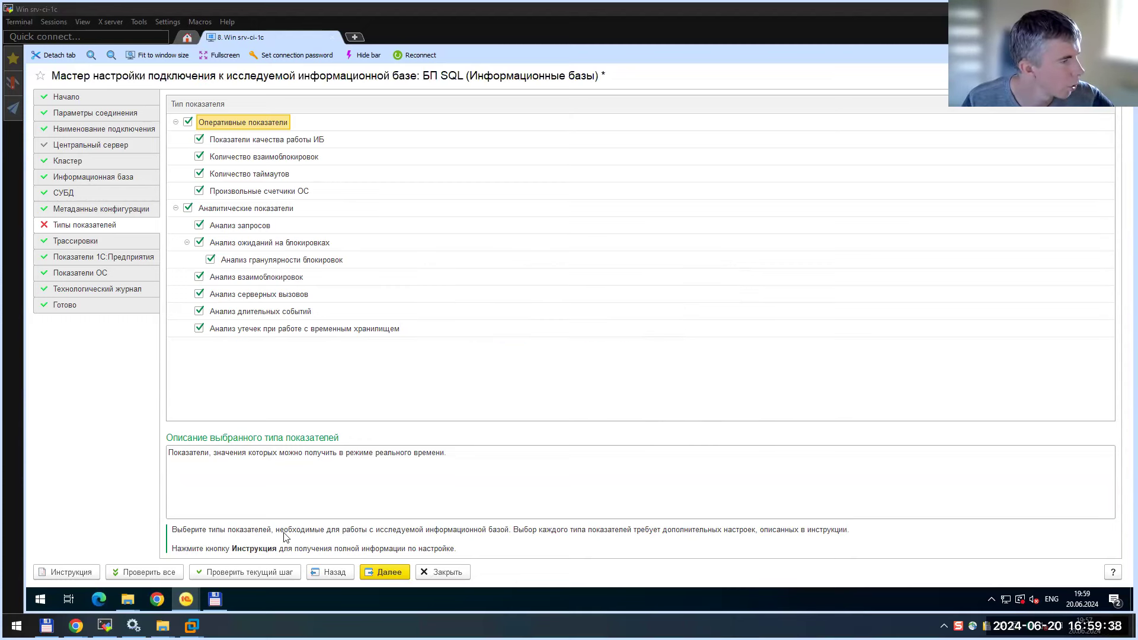
{"action": "left_click", "coordinate": [249, 575]}
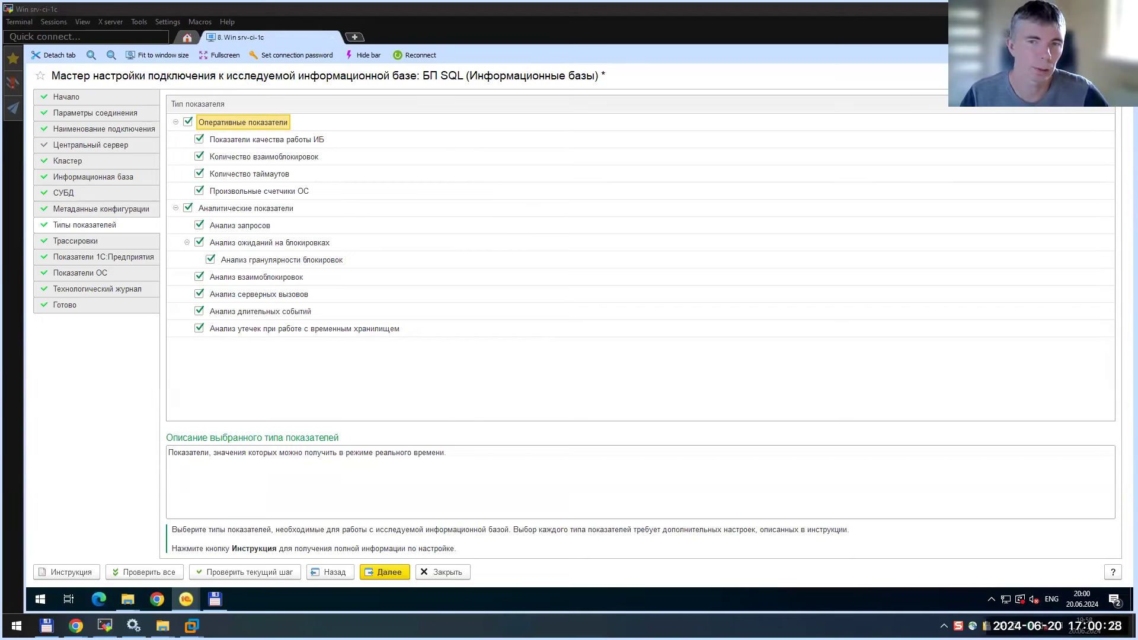
Compare the descriptions of the lock granularity analysis (Анализ гранулярности блокировок) and deadlock analysis (Анализ взаимоблокировок) indicator types
{"action": "left_click", "coordinate": [299, 259]}
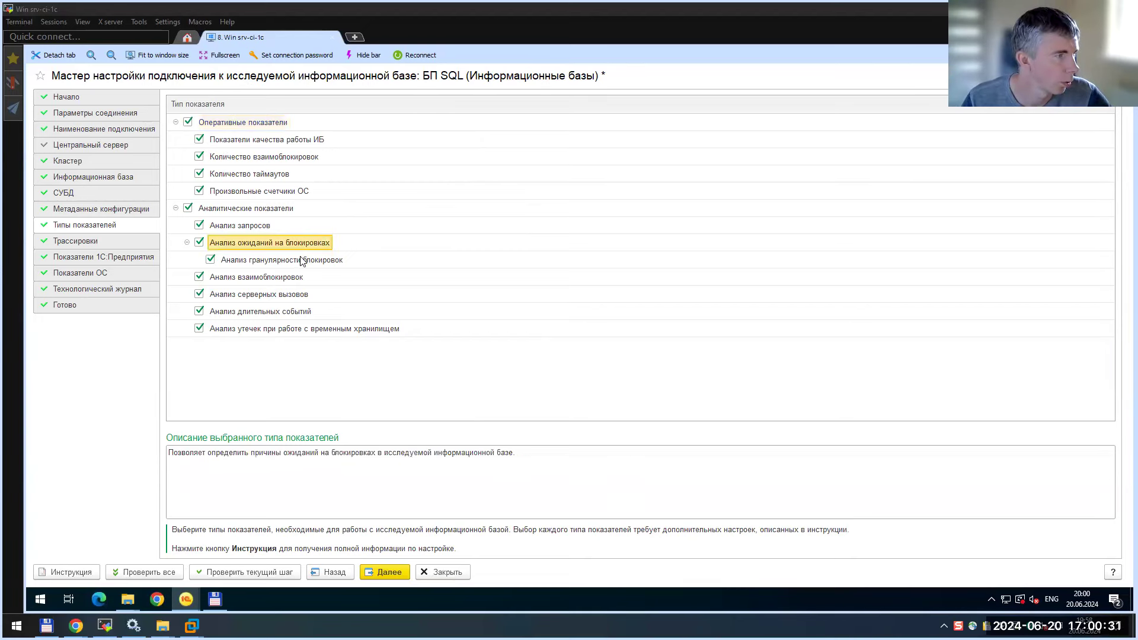
{"action": "left_click", "coordinate": [272, 280]}
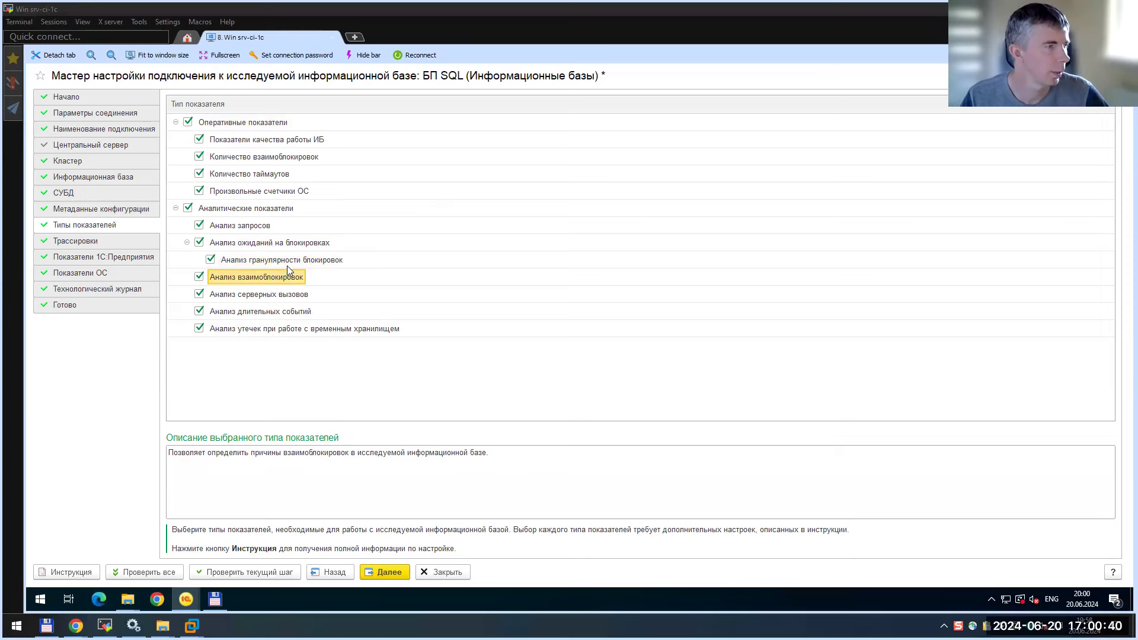
{"action": "left_click", "coordinate": [290, 263]}
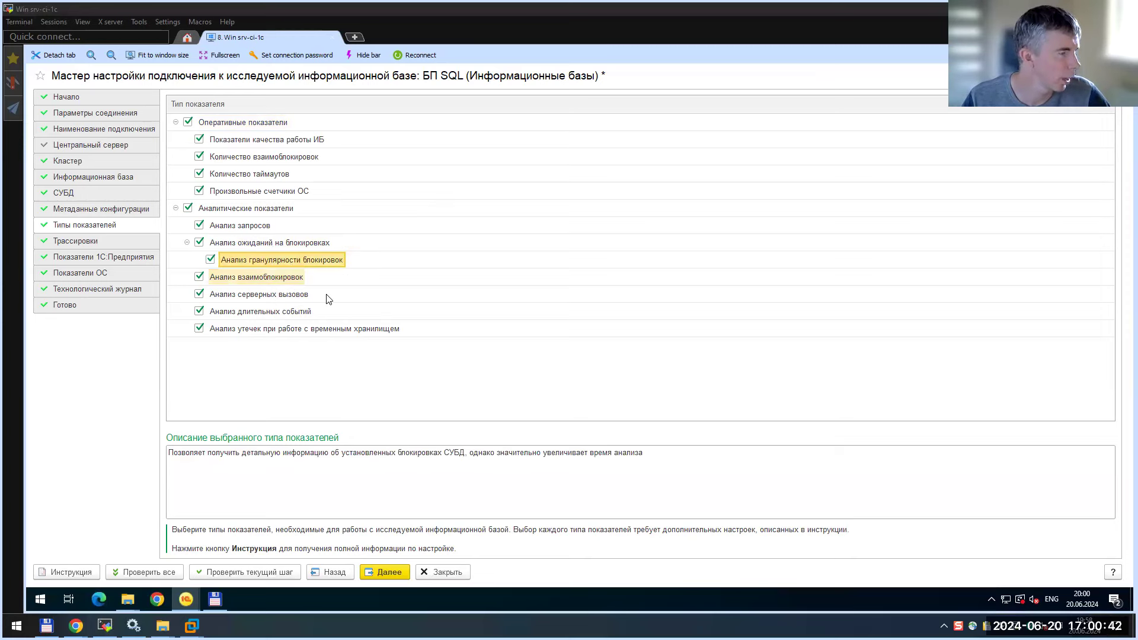
{"action": "left_click", "coordinate": [282, 281]}
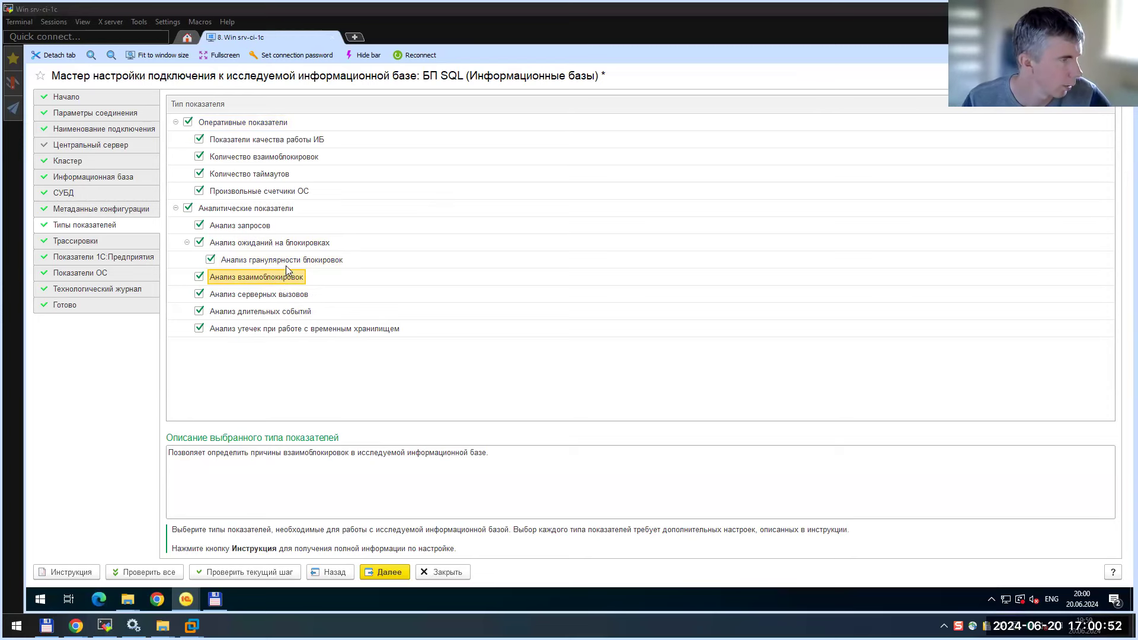
{"action": "left_click", "coordinate": [296, 263]}
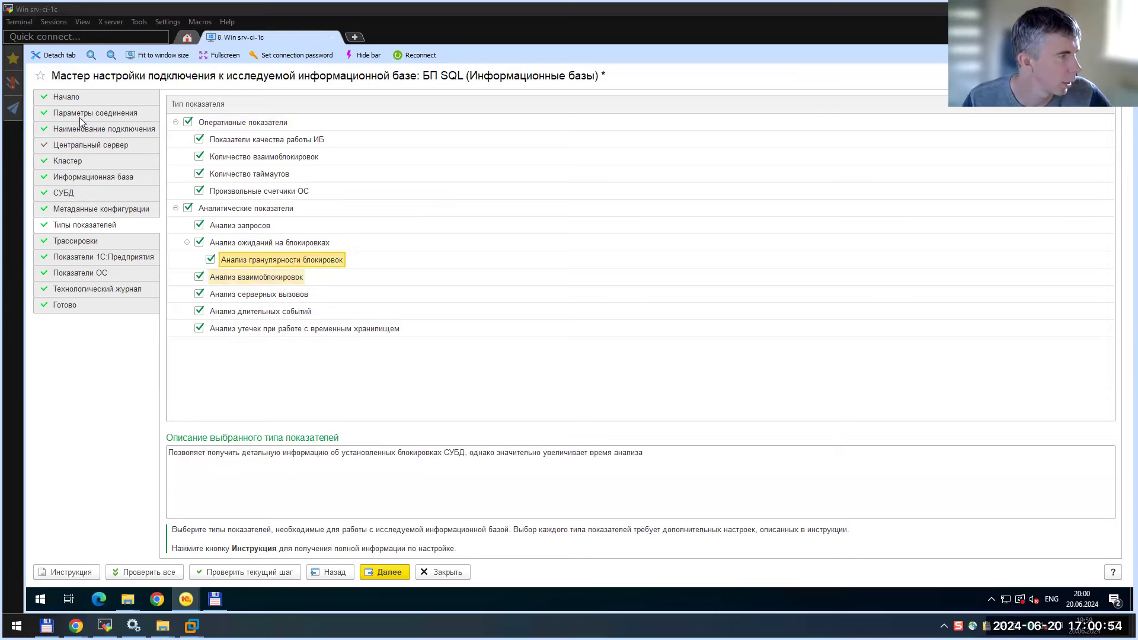
{"action": "left_click", "coordinate": [265, 282]}
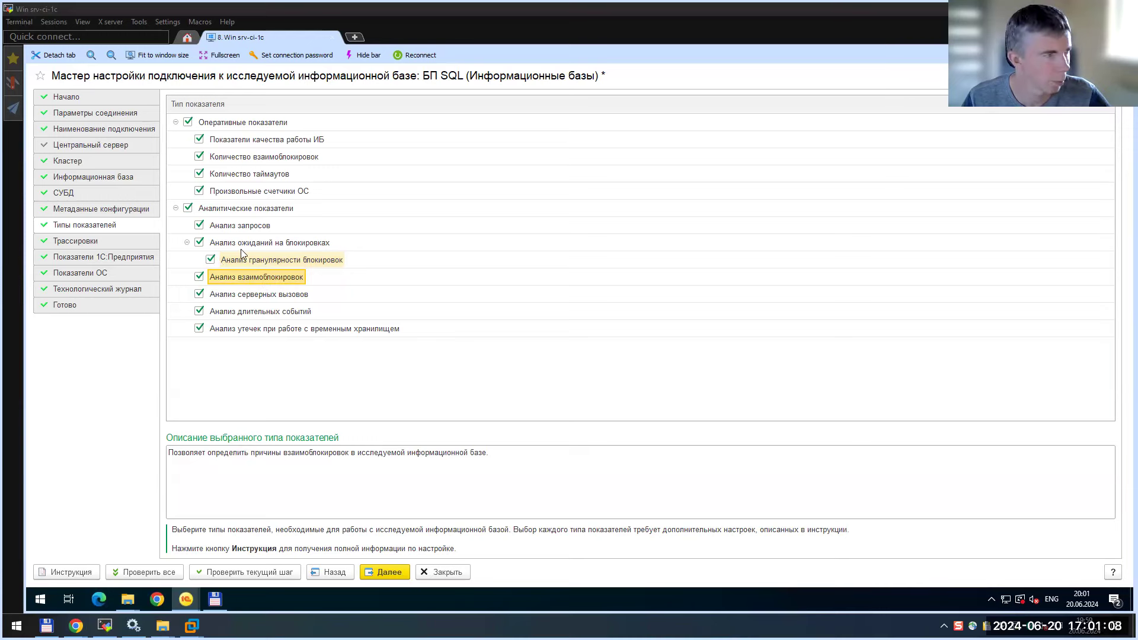
{"action": "left_click", "coordinate": [276, 259]}
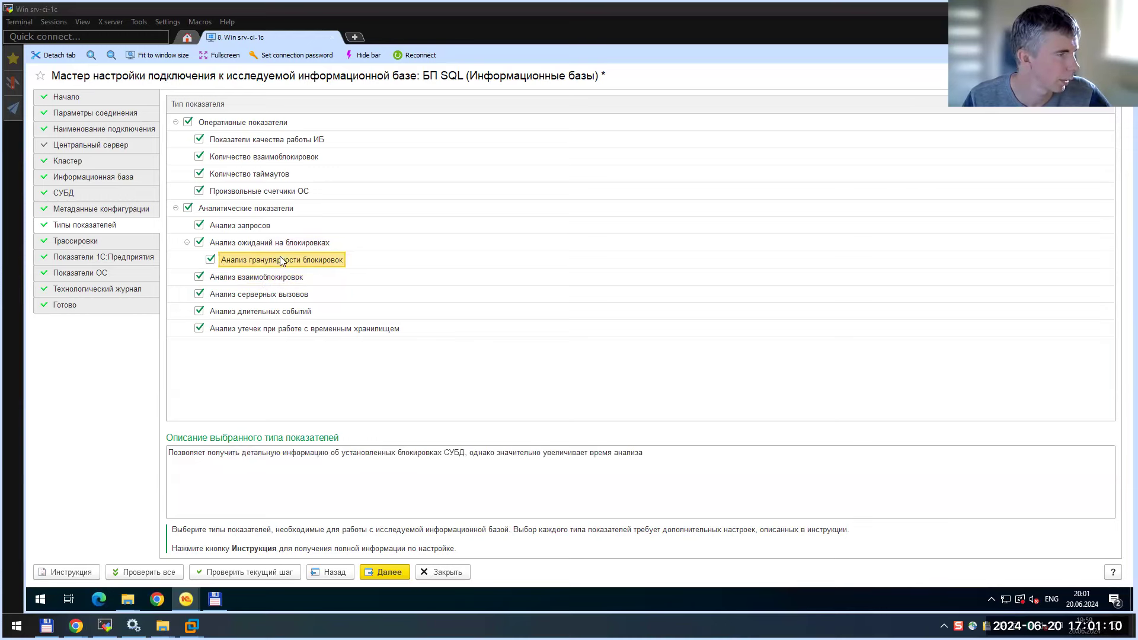
{"action": "left_click", "coordinate": [273, 277]}
{"action": "left_click", "coordinate": [220, 259]}
{"action": "left_click", "coordinate": [272, 279]}
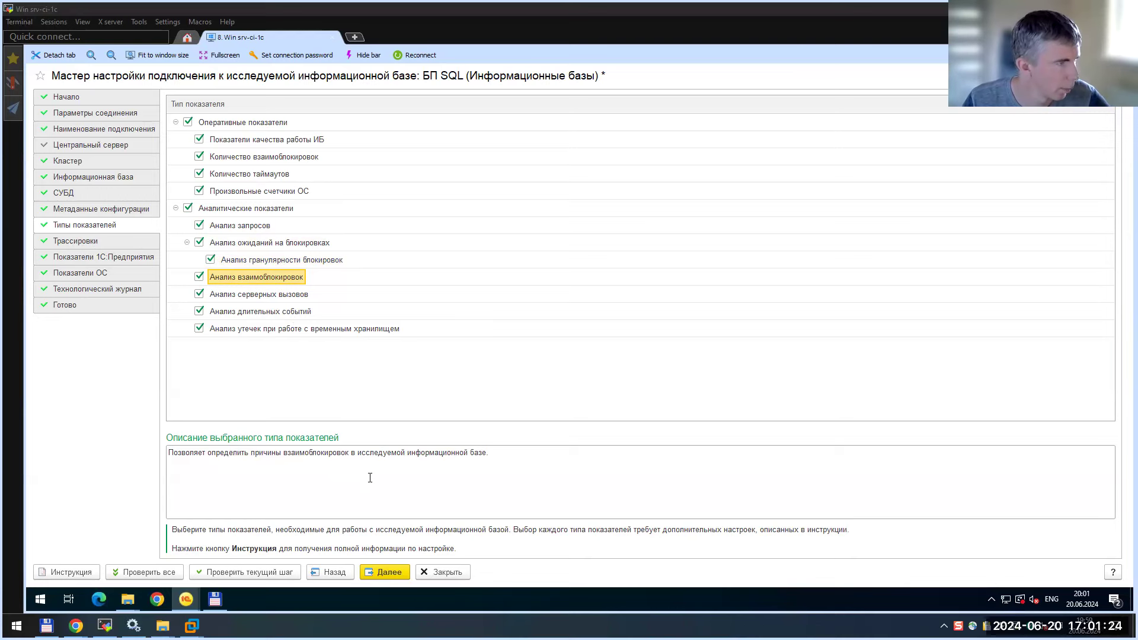
Proceed to the trace settings (Трассировки) and examine the local trace directory path D:\MSSQL\trace
{"action": "left_click", "coordinate": [388, 571]}
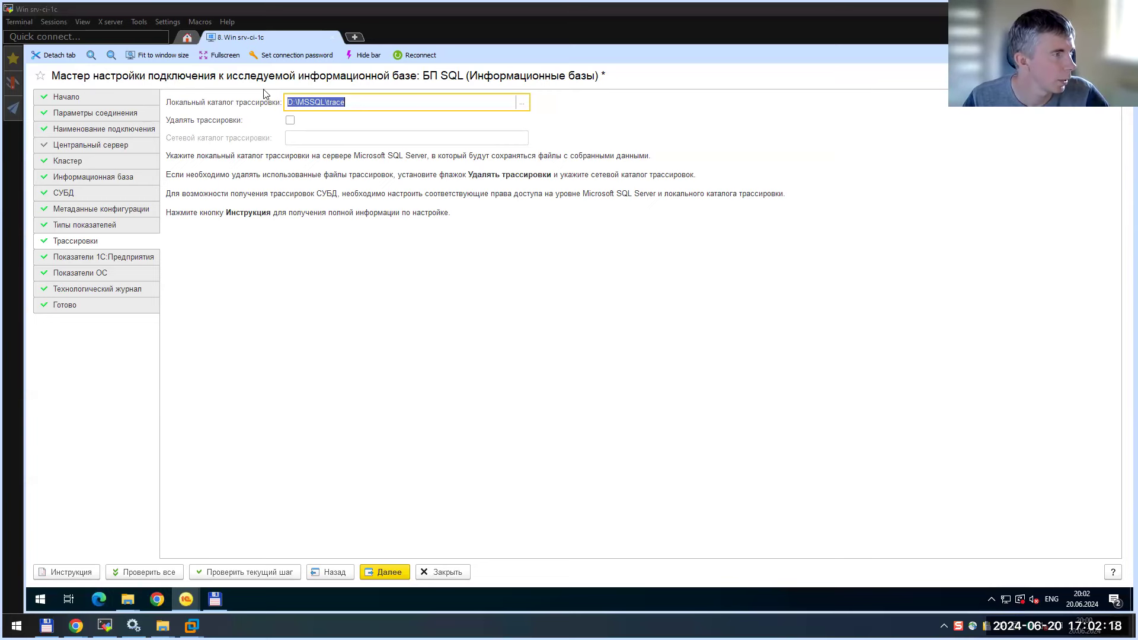
{"action": "left_click", "coordinate": [360, 104]}
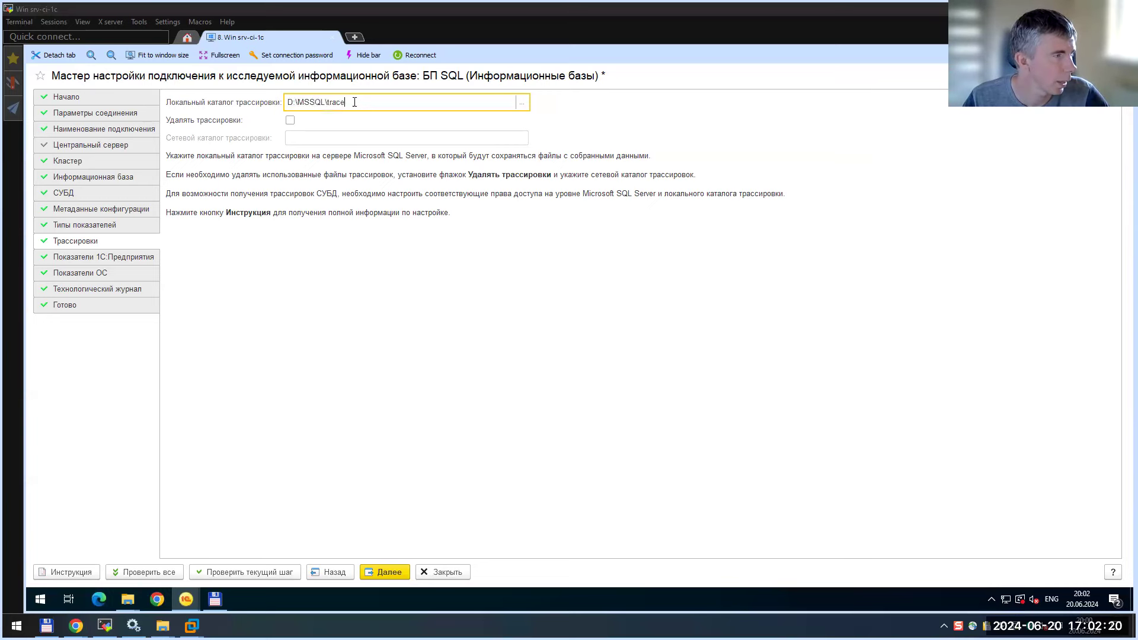
{"action": "left_click_drag", "start_coordinate": [355, 102], "coordinate": [252, 103]}
{"action": "left_click", "coordinate": [288, 104]}
{"action": "key", "text": "shift+Right"}
{"action": "left_click", "coordinate": [363, 105]}
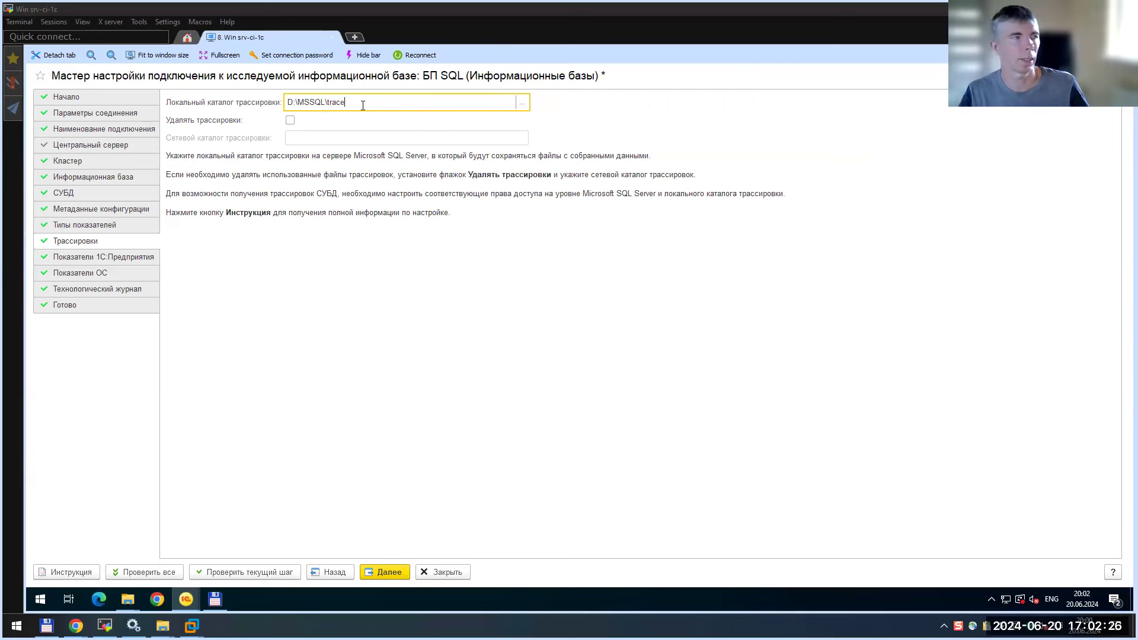
{"action": "left_click_drag", "start_coordinate": [363, 106], "coordinate": [266, 108]}
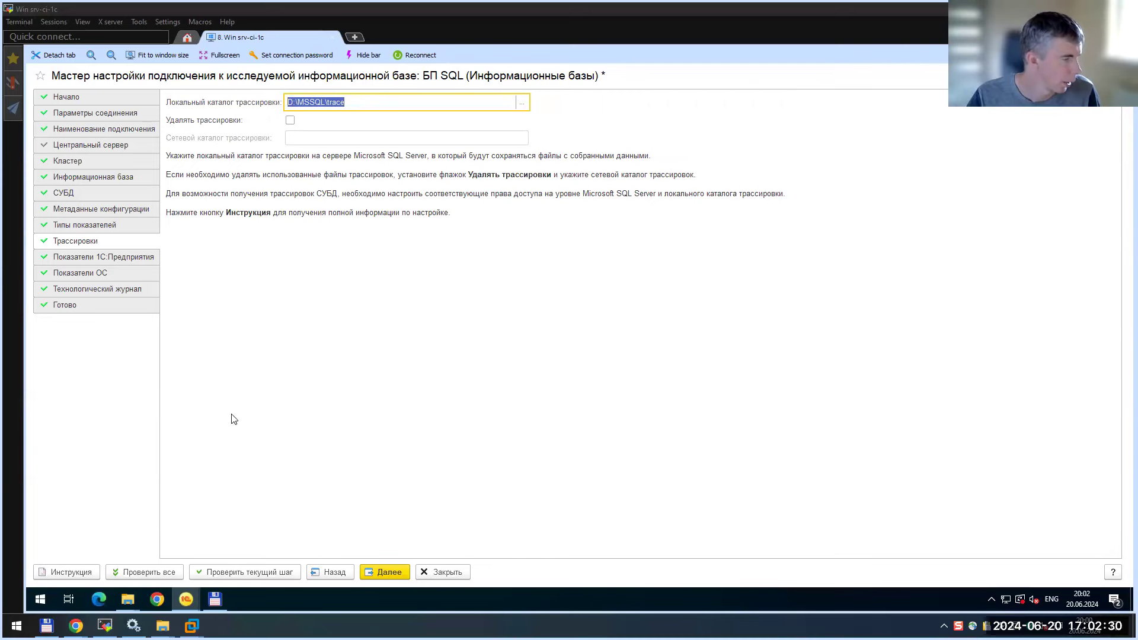
Switch to the Windows11 - SQL Server virtual machine and open the MSSQL folder on the Data (D:) drive
{"action": "mouse_move", "coordinate": [191, 625]}
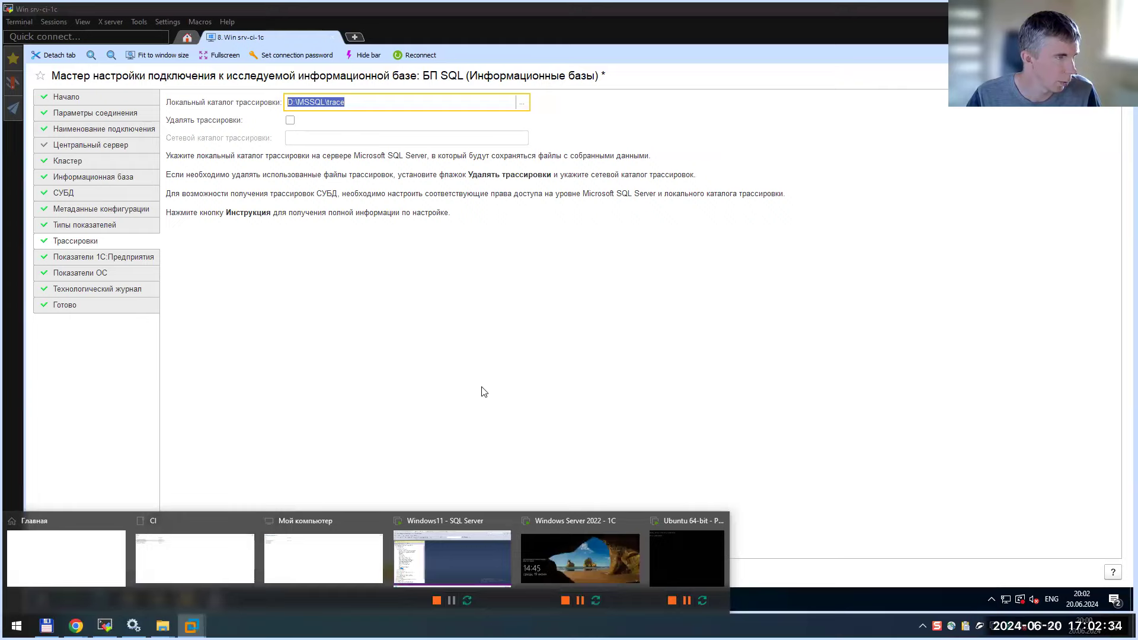
{"action": "left_click", "coordinate": [473, 557]}
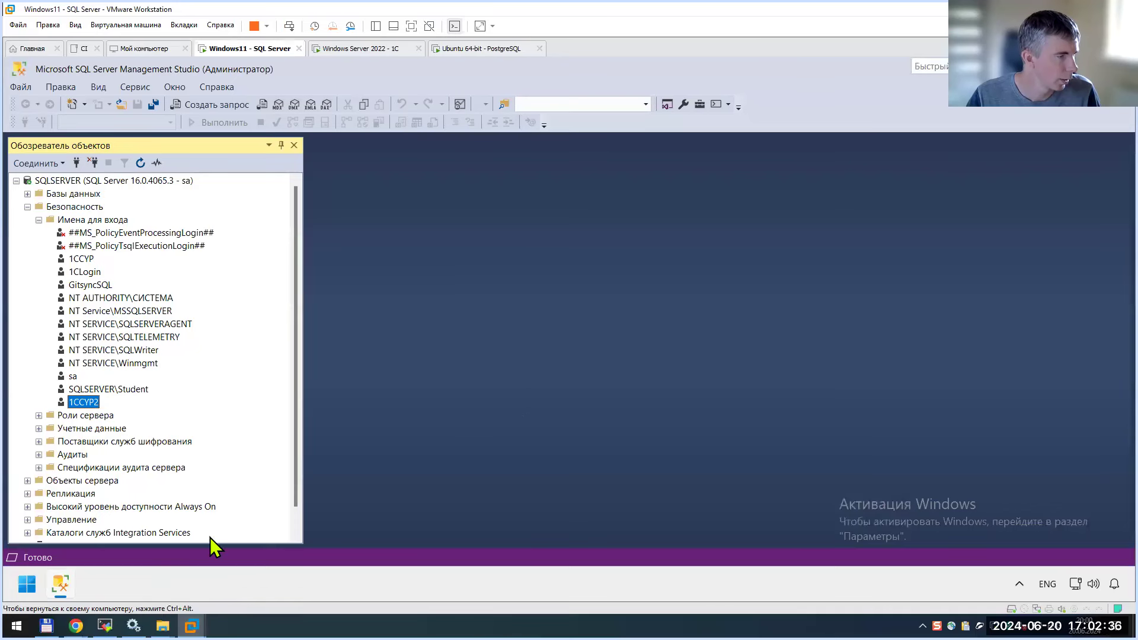
{"action": "left_click", "coordinate": [61, 584]}
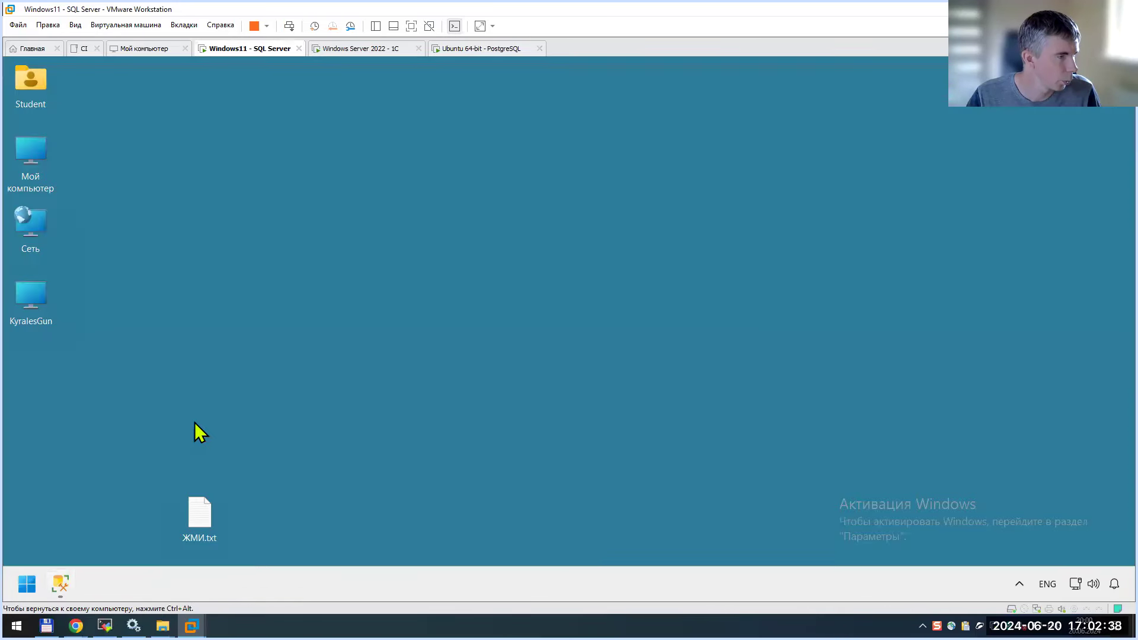
{"action": "double_click", "coordinate": [23, 176]}
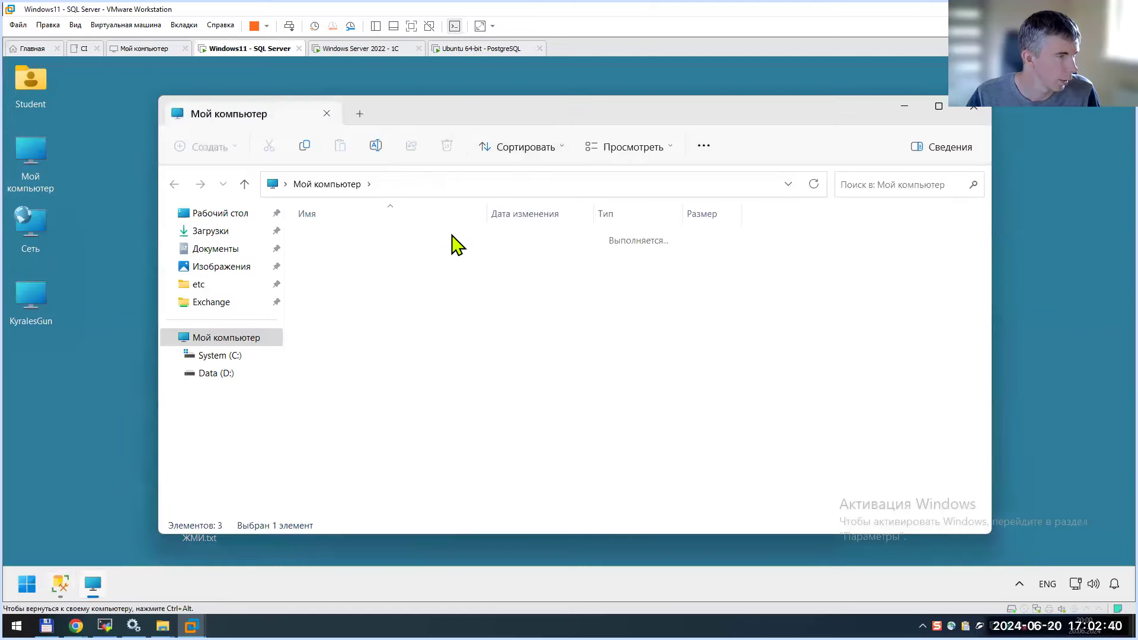
{"action": "double_click", "coordinate": [409, 252]}
{"action": "left_click", "coordinate": [325, 184]}
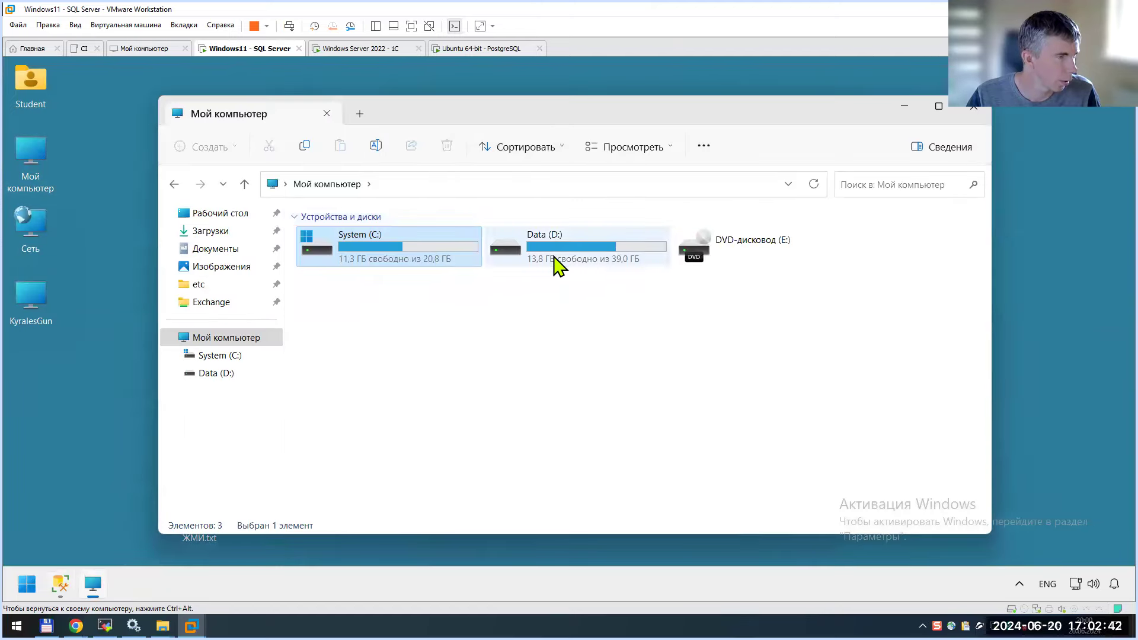
{"action": "double_click", "coordinate": [557, 267]}
{"action": "double_click", "coordinate": [338, 254]}
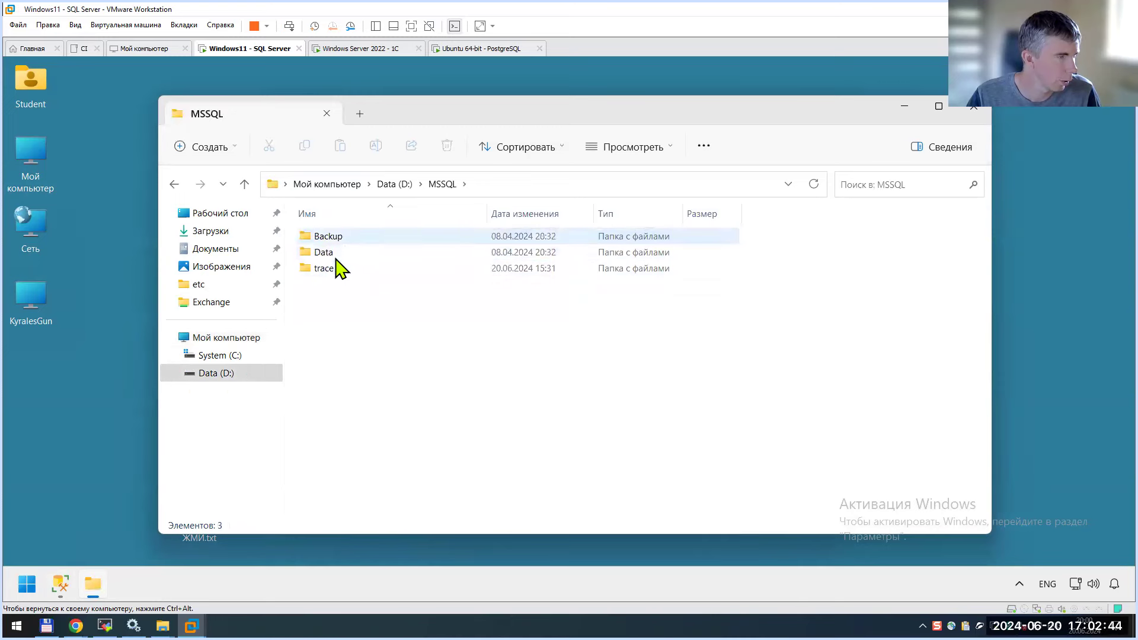
Look through the Backup, Data and trace folders inside the MSSQL folder
{"action": "left_click", "coordinate": [330, 271]}
{"action": "left_click", "coordinate": [330, 271]}
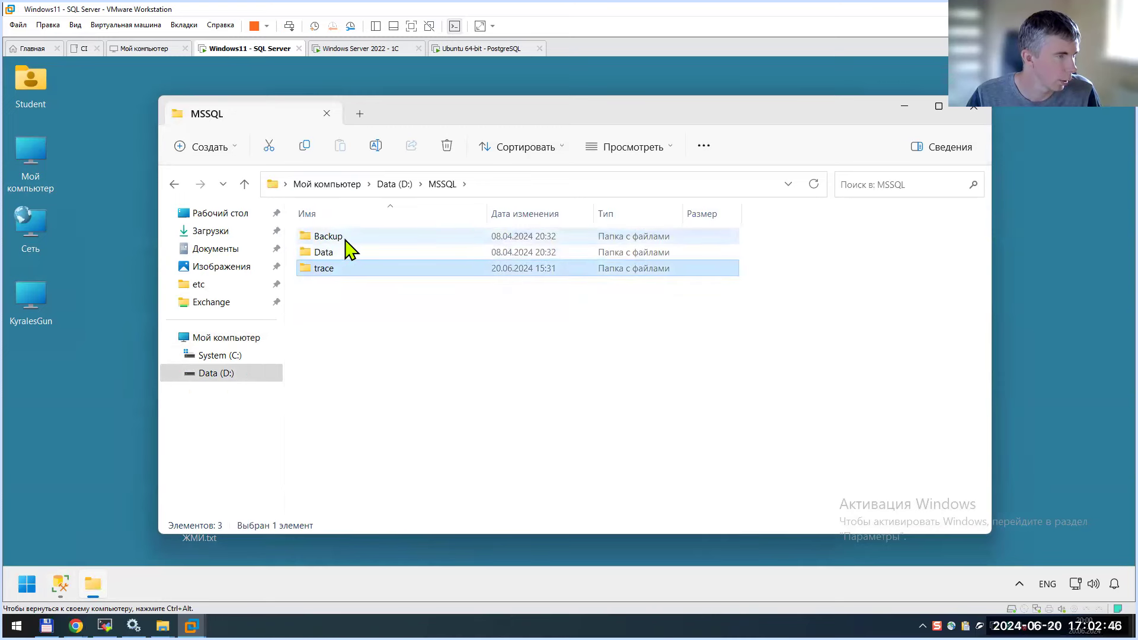
{"action": "left_click", "coordinate": [347, 238]}
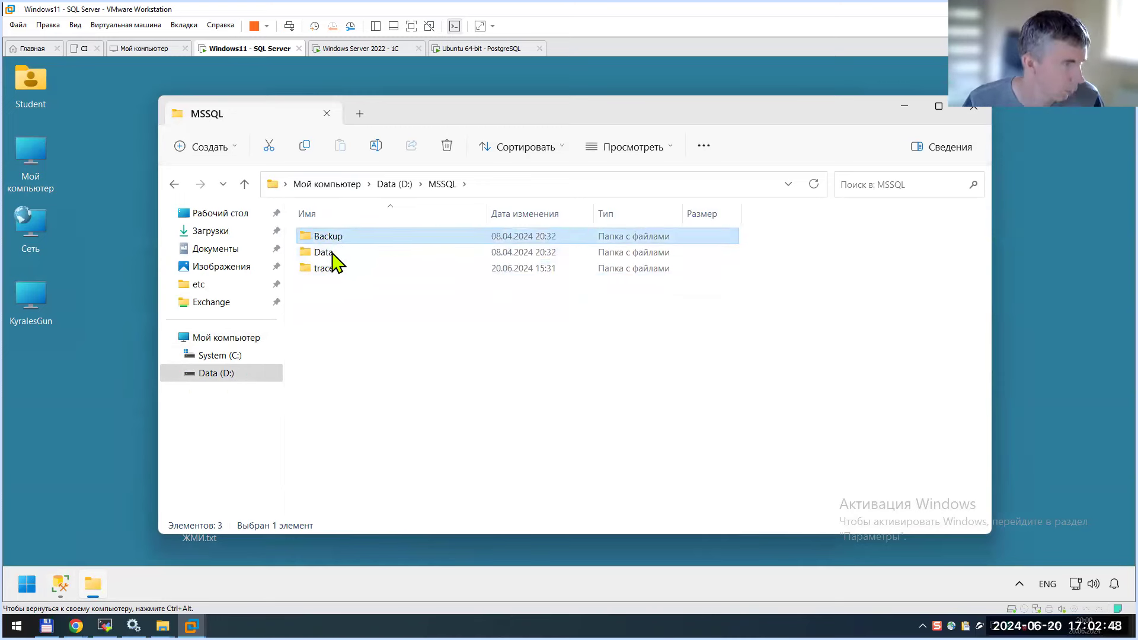
{"action": "double_click", "coordinate": [330, 255]}
{"action": "left_click", "coordinate": [443, 184]}
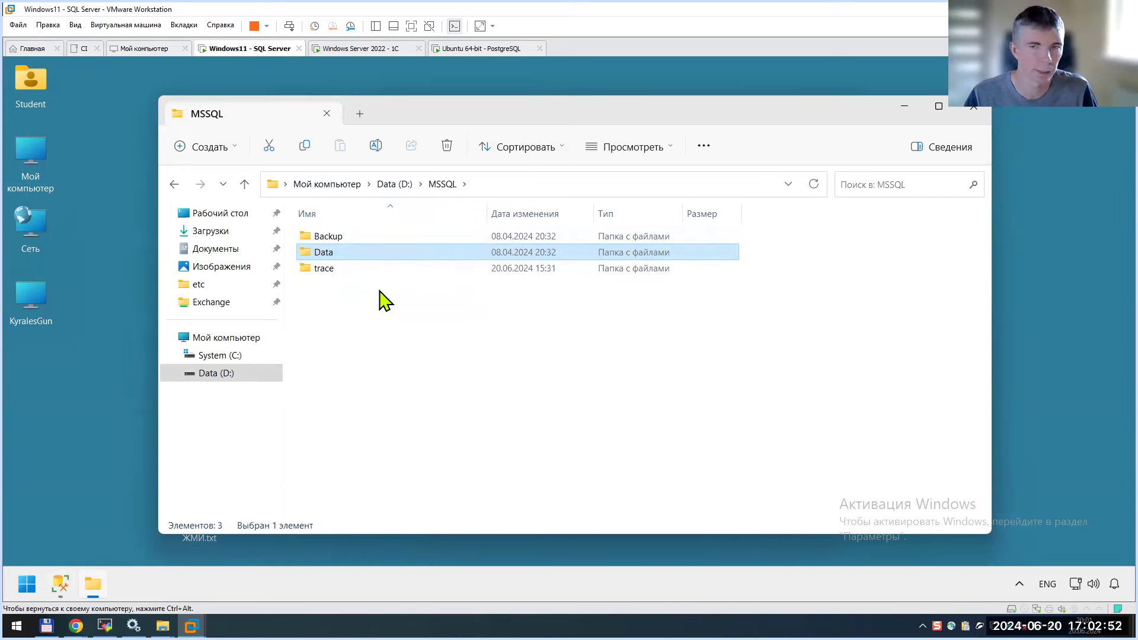
{"action": "left_click", "coordinate": [335, 274]}
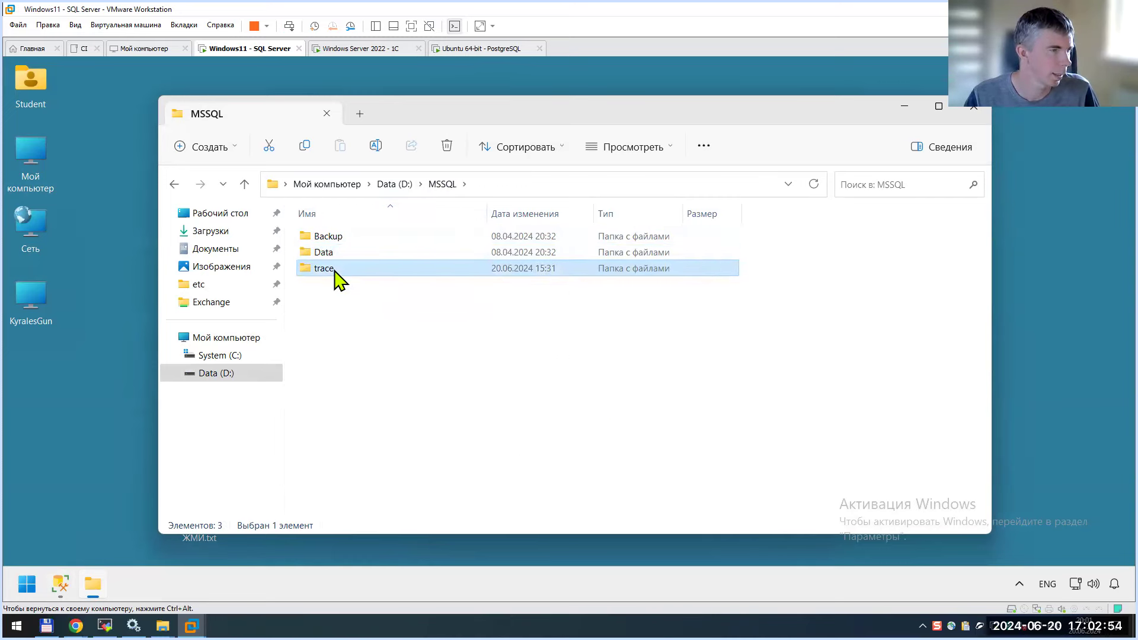
Open the trace folder and examine the SQL Server Profiler trace files stored in it
{"action": "double_click", "coordinate": [332, 269]}
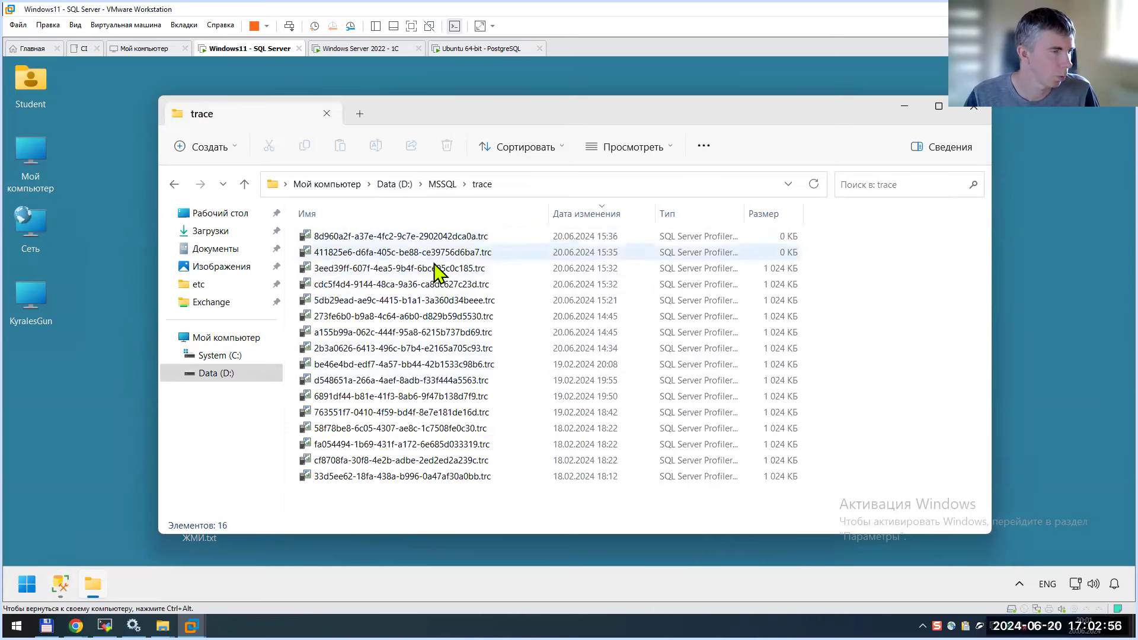
{"action": "left_click", "coordinate": [446, 300]}
{"action": "left_click", "coordinate": [453, 396]}
{"action": "left_click", "coordinate": [465, 476]}
Go up to the MSSQL folder, reopen the trace folder and check its full path
{"action": "left_click", "coordinate": [446, 185]}
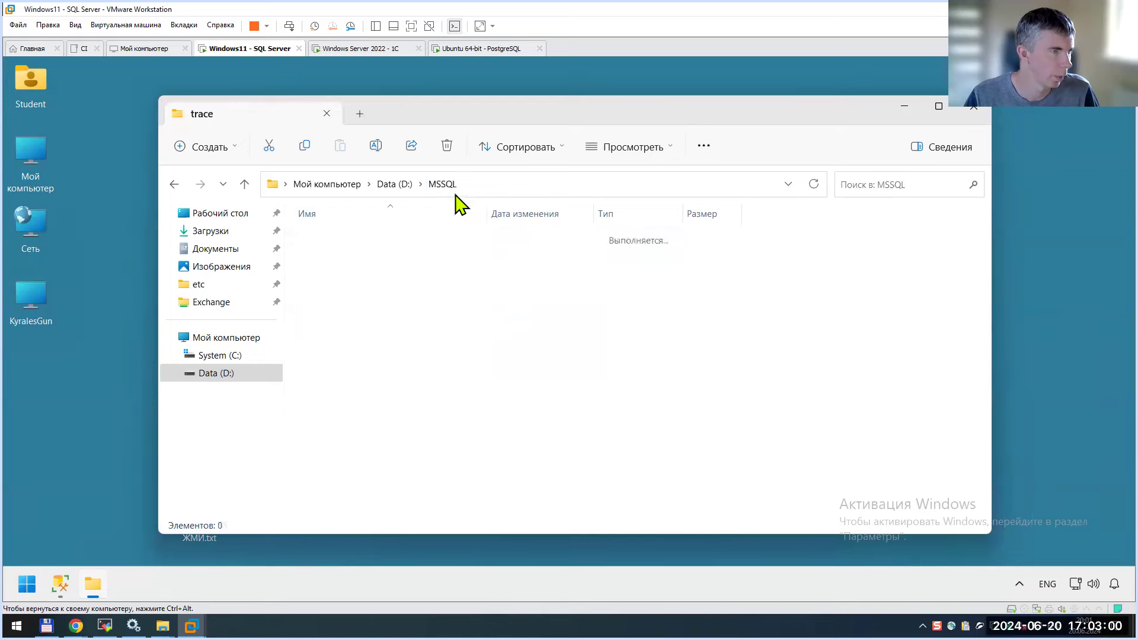
{"action": "left_click", "coordinate": [483, 185]}
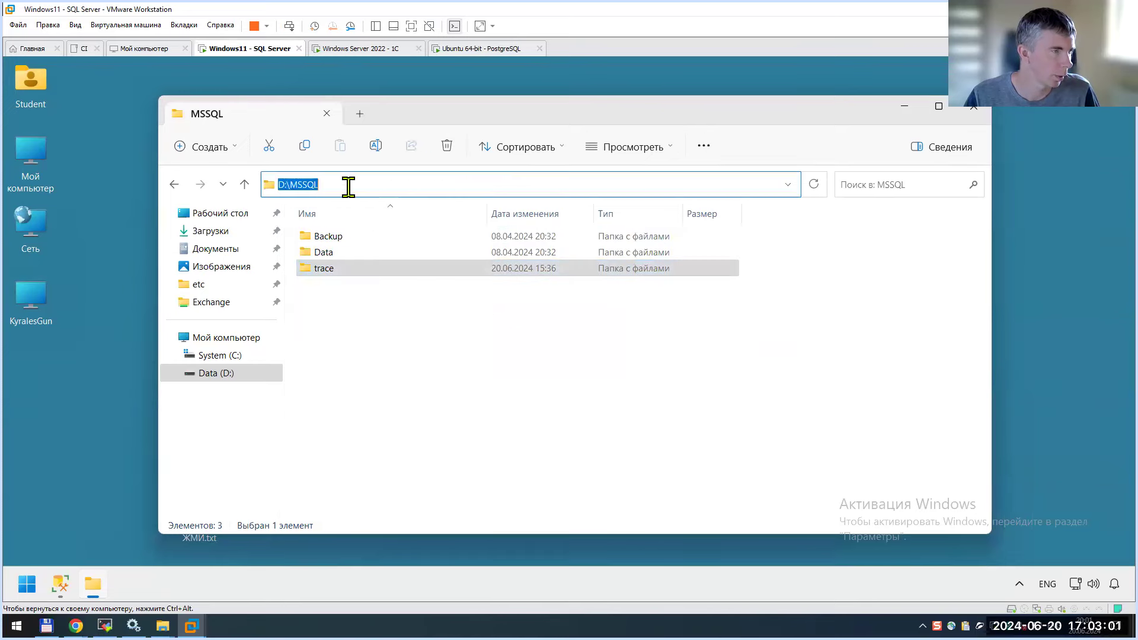
{"action": "double_click", "coordinate": [341, 272]}
{"action": "left_click", "coordinate": [381, 184]}
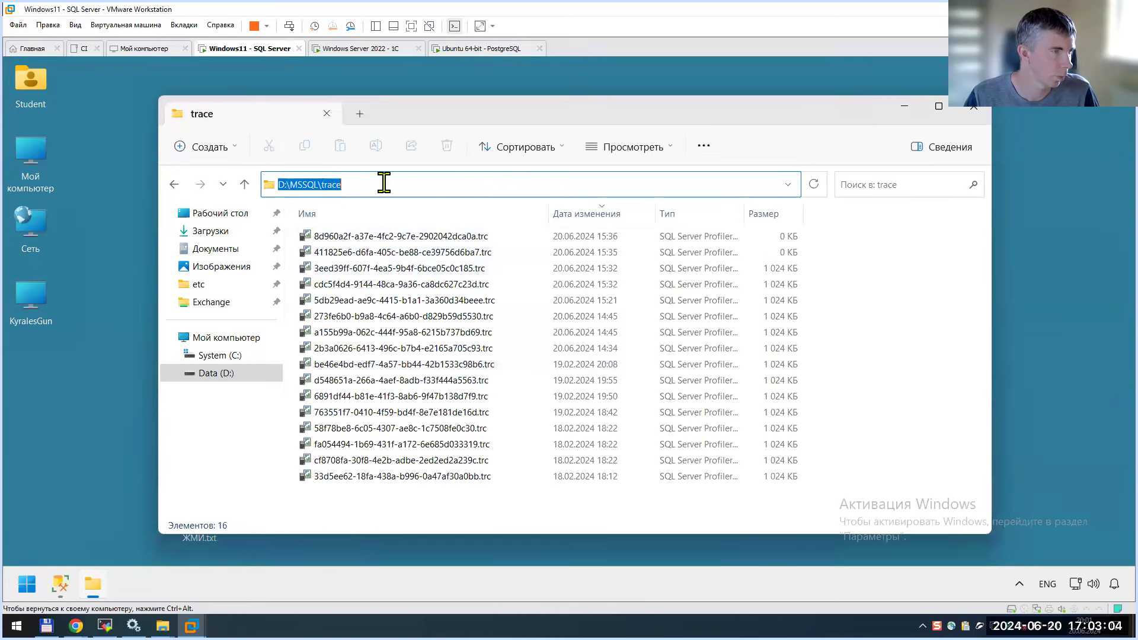
{"action": "left_click", "coordinate": [338, 185]}
{"action": "double_click", "coordinate": [336, 184]}
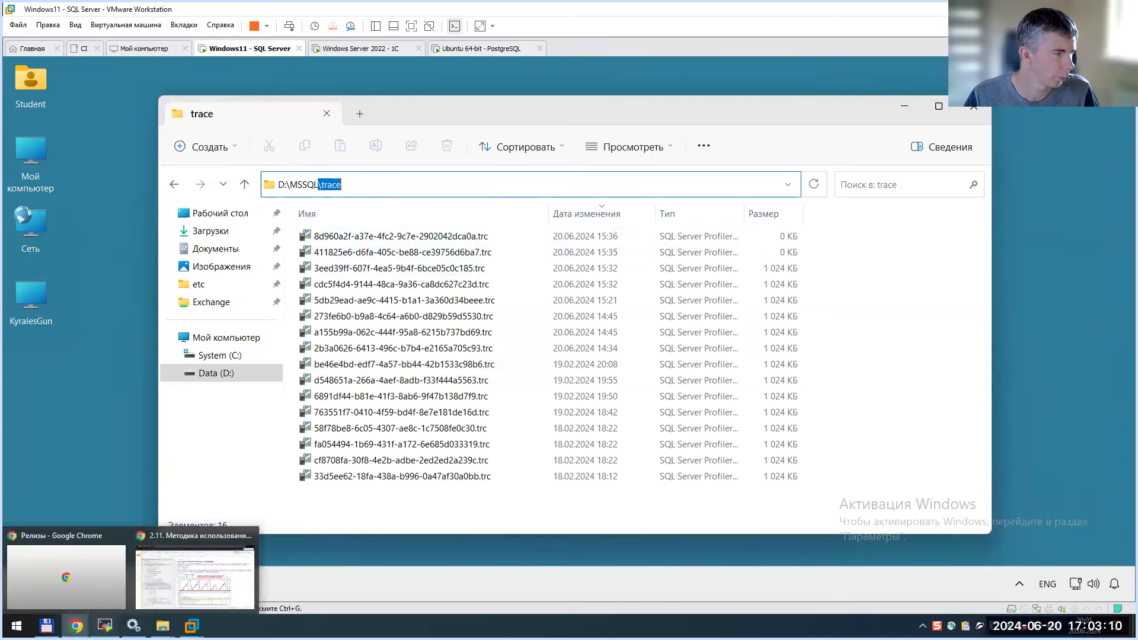
Return to the connection setup wizard and compare its local trace directory with the server folder's path
{"action": "left_click", "coordinate": [105, 626]}
{"action": "left_click", "coordinate": [368, 105]}
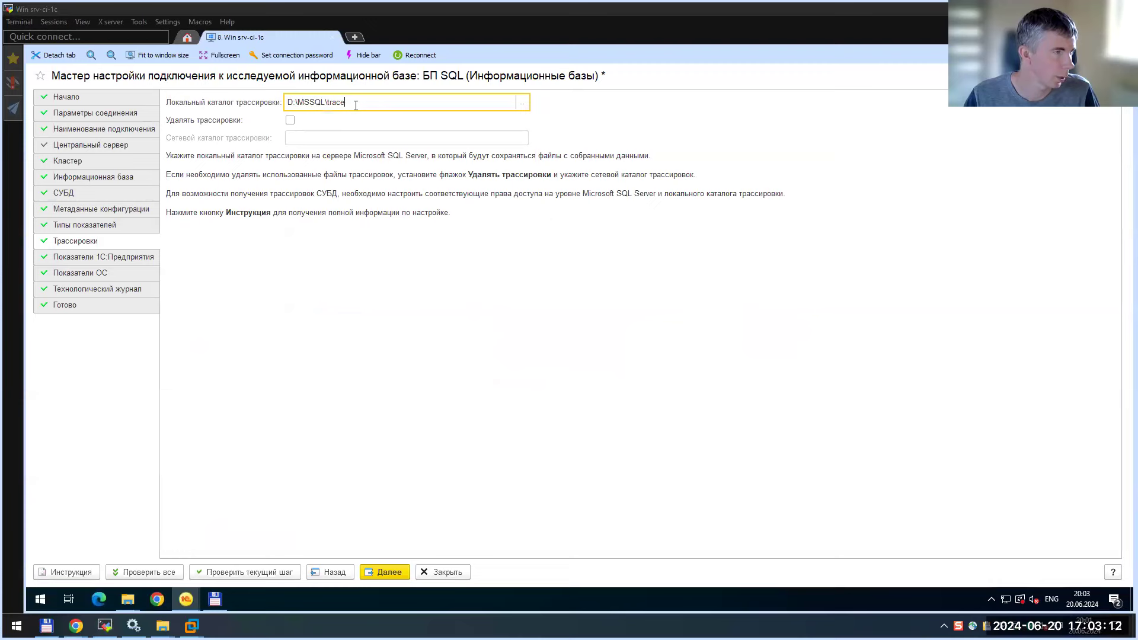
{"action": "key", "text": "ctrl+a"}
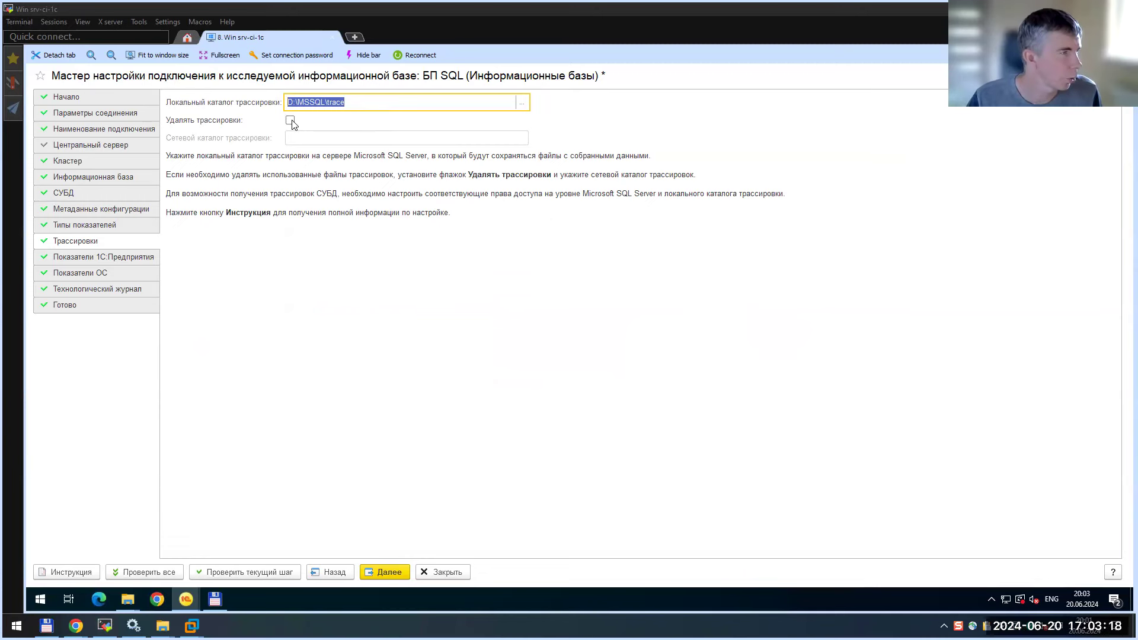
{"action": "left_click", "coordinate": [350, 105]}
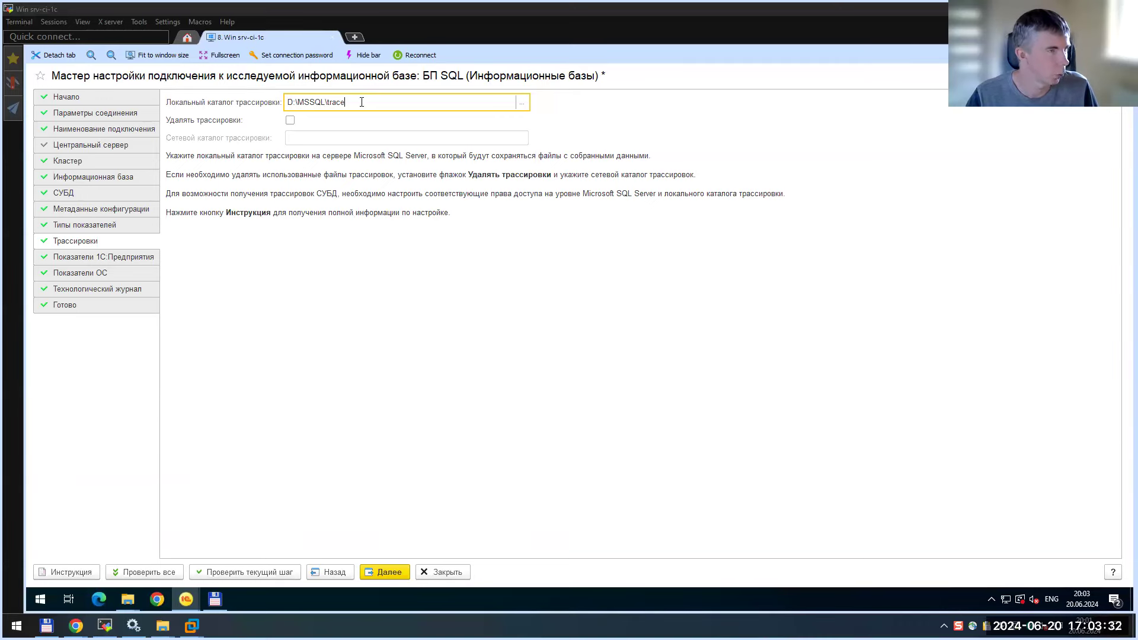
{"action": "left_click_drag", "start_coordinate": [362, 102], "coordinate": [179, 90]}
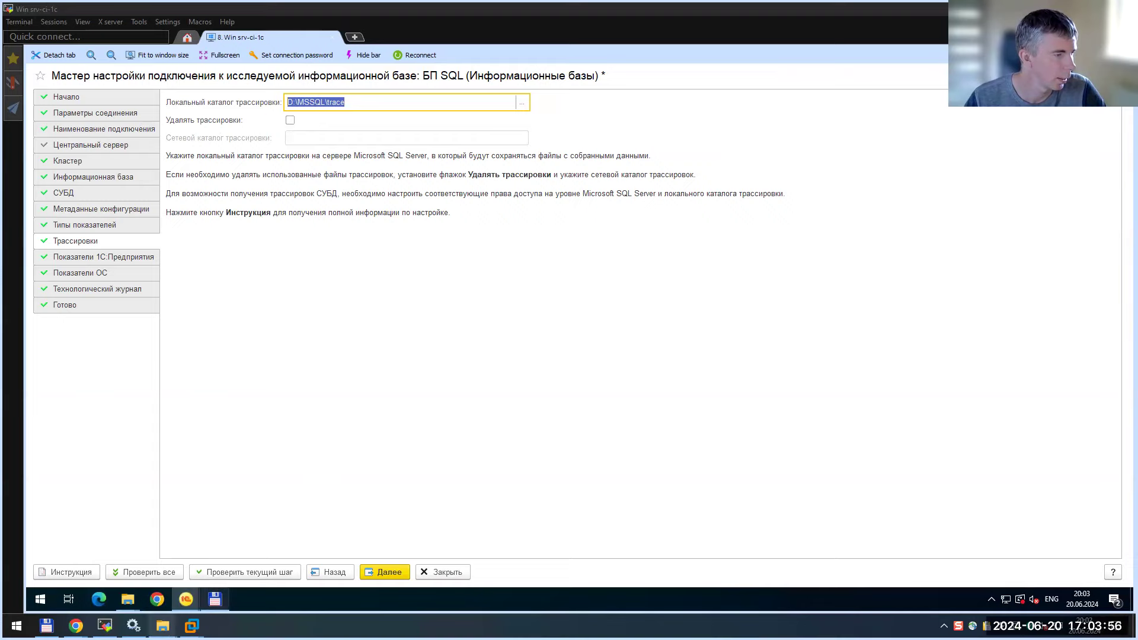
Revisit the trace folder on the Windows11 - SQL Server virtual machine and come back to the setup wizard
{"action": "mouse_move", "coordinate": [191, 626]}
{"action": "left_click", "coordinate": [450, 548]}
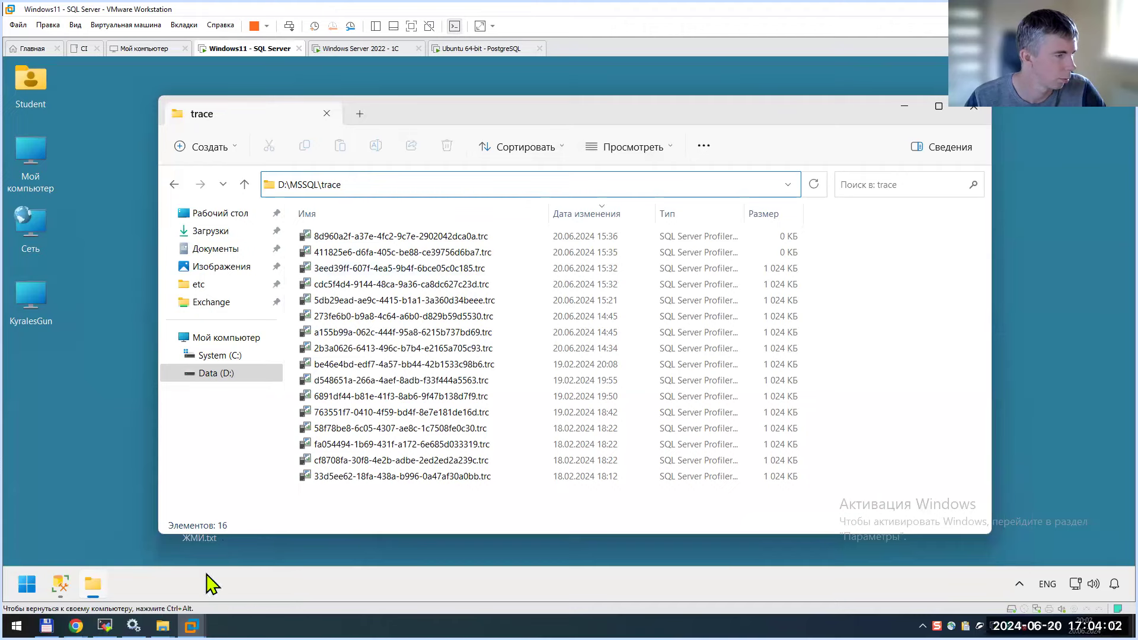
{"action": "mouse_move", "coordinate": [190, 626]}
{"action": "mouse_move", "coordinate": [105, 626]}
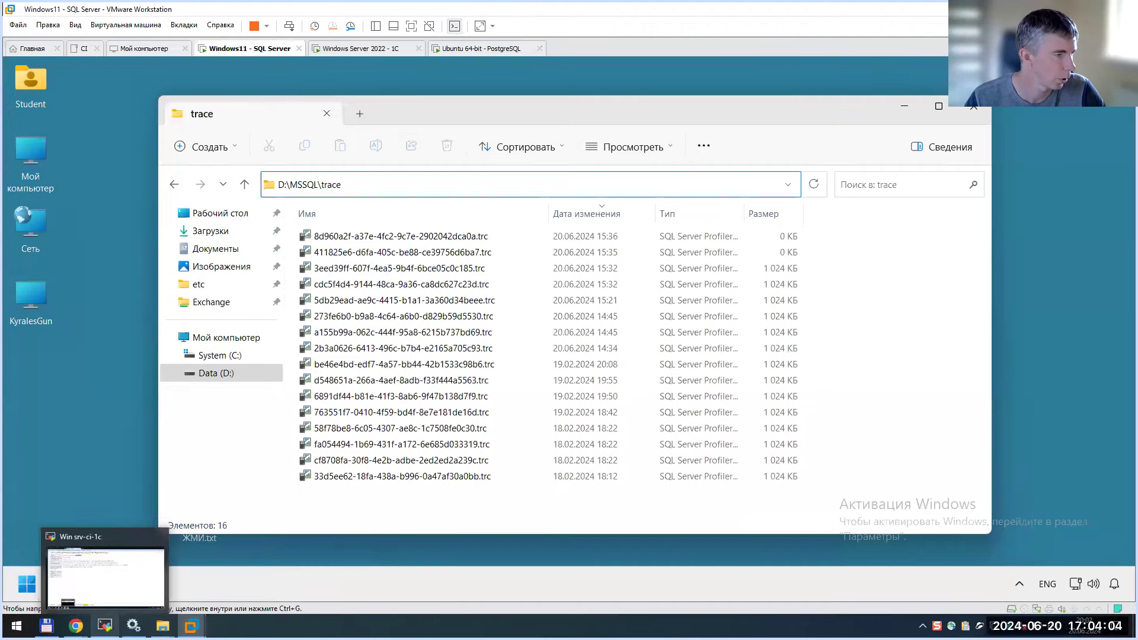
{"action": "left_click", "coordinate": [105, 626]}
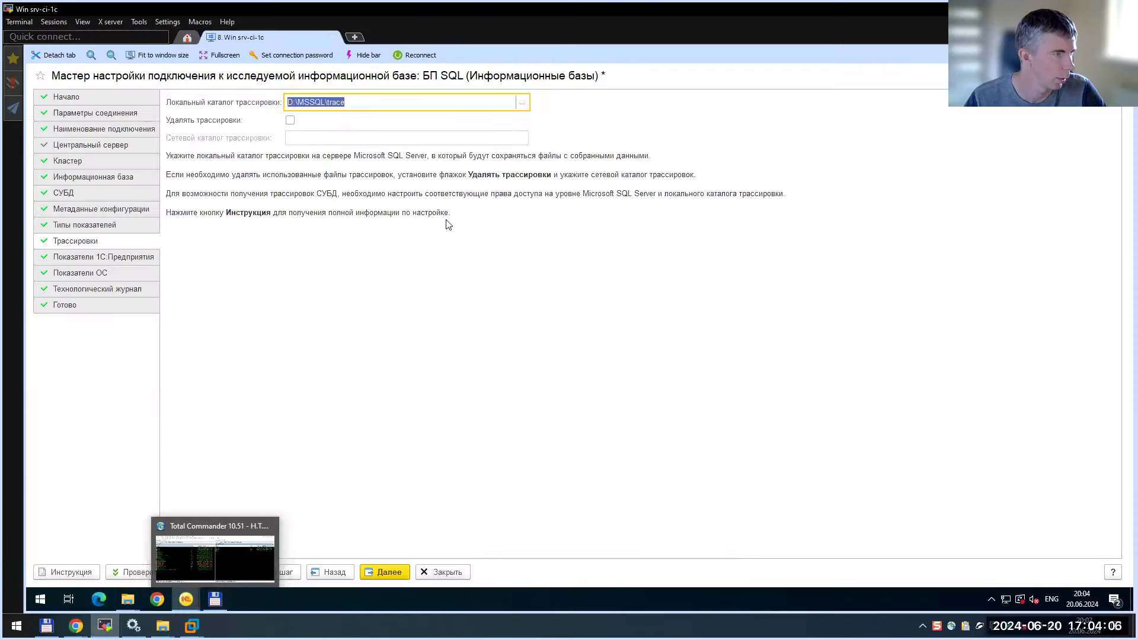
Proceed to the 1C:Enterprise indicators (Показатели 1С:Предприятия), read the instruction on assigning the processadmin role, and close it
{"action": "left_click", "coordinate": [385, 570]}
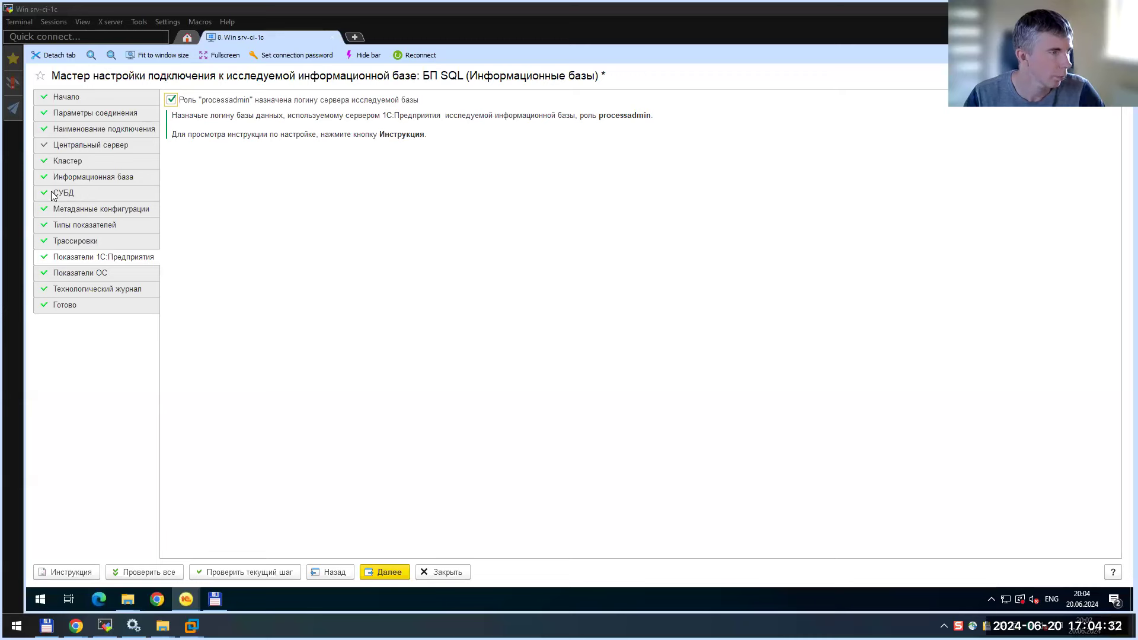
{"action": "left_click", "coordinate": [71, 573]}
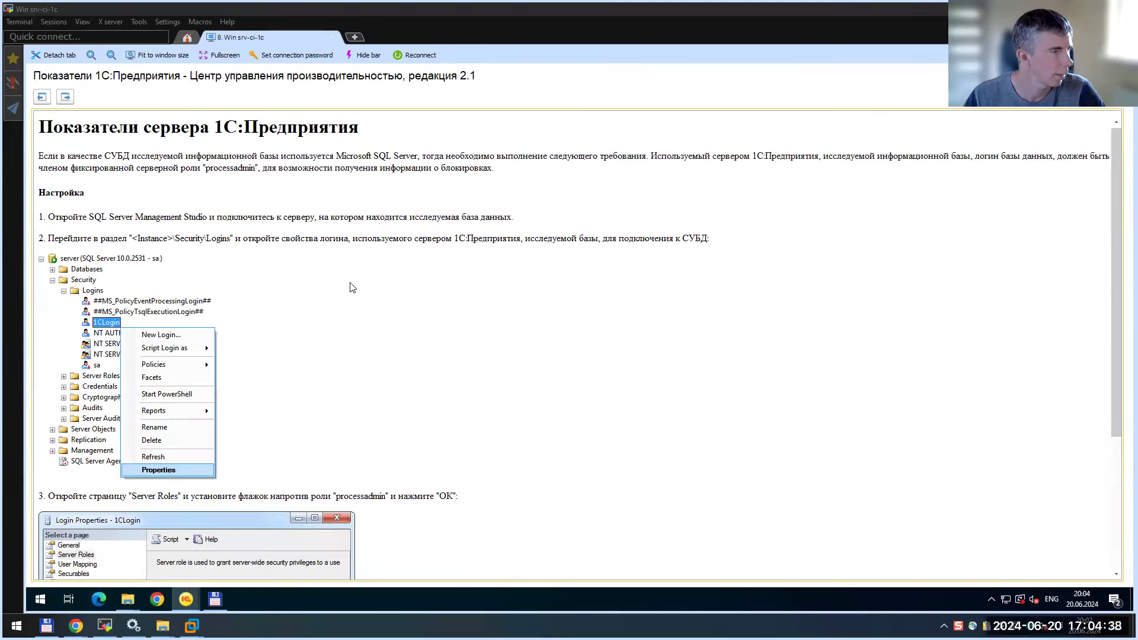
{"action": "scroll", "coordinate": [374, 320], "scroll_direction": "down", "scroll_amount": 3}
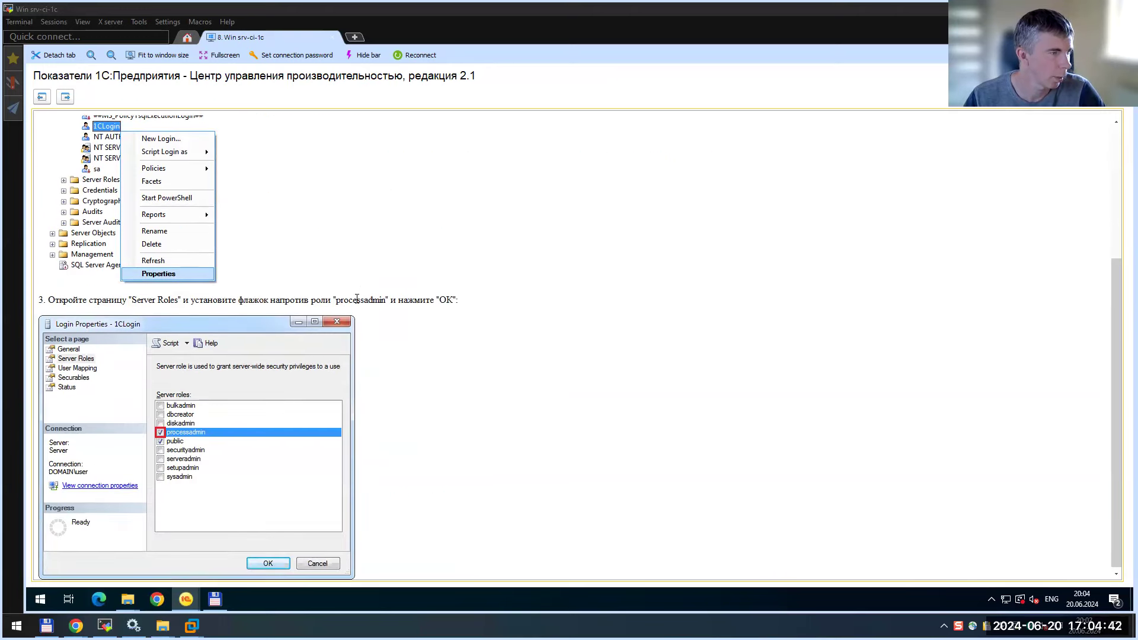
{"action": "left_click_drag", "start_coordinate": [334, 301], "coordinate": [385, 301]}
{"action": "left_click", "coordinate": [429, 302]}
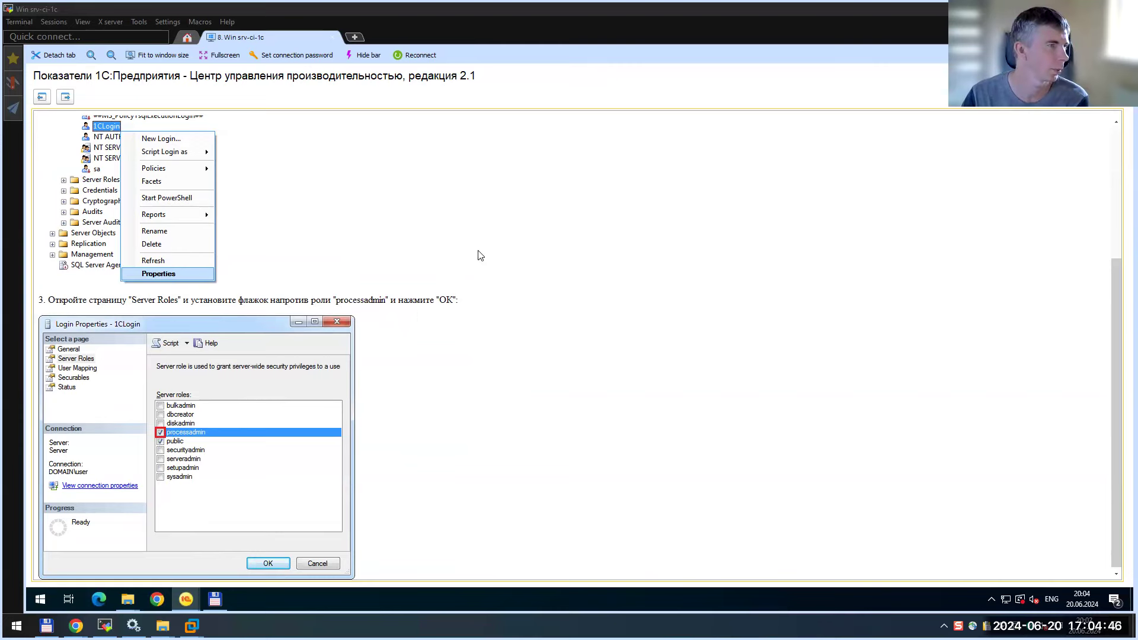
{"action": "scroll", "coordinate": [940, 127], "scroll_direction": "up", "scroll_amount": 2}
{"action": "left_click", "coordinate": [1114, 75]}
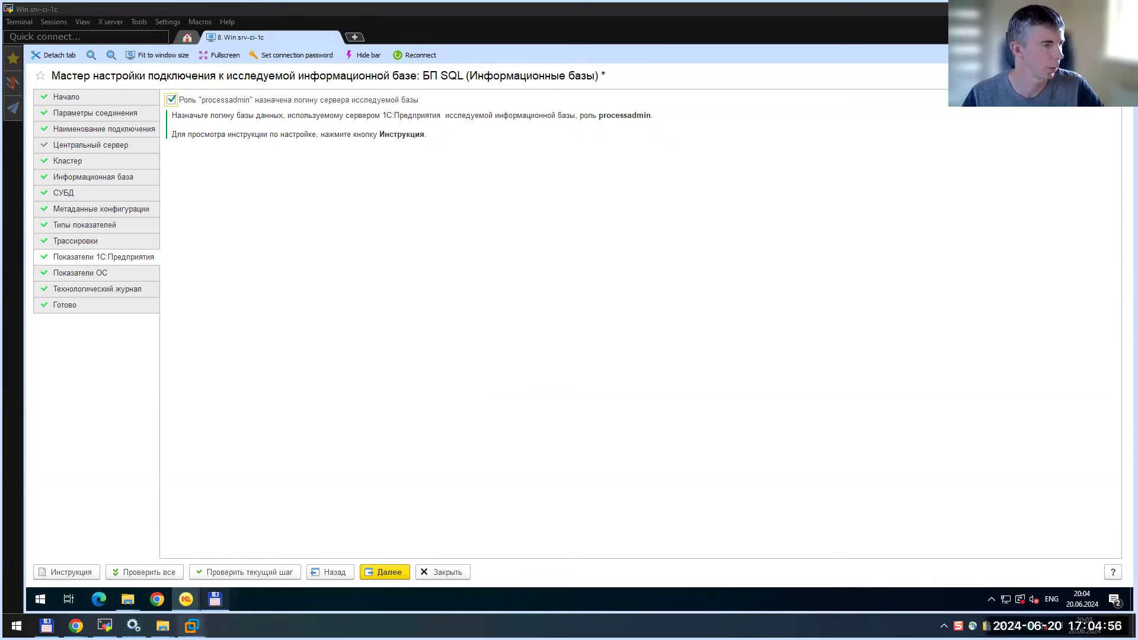
Switch to SQL Server Management Studio on the Windows11 - SQL Server virtual machine and locate the logins (Имена для входа) under Безопасность
{"action": "left_click", "coordinate": [190, 627]}
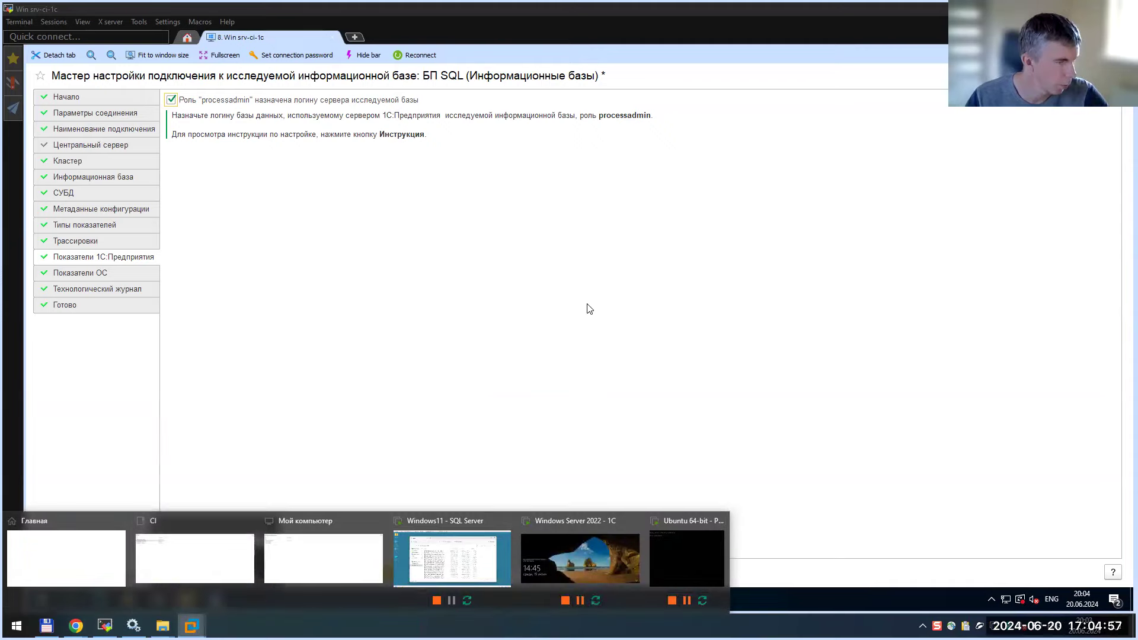
{"action": "left_click", "coordinate": [454, 563]}
{"action": "left_click", "coordinate": [61, 584]}
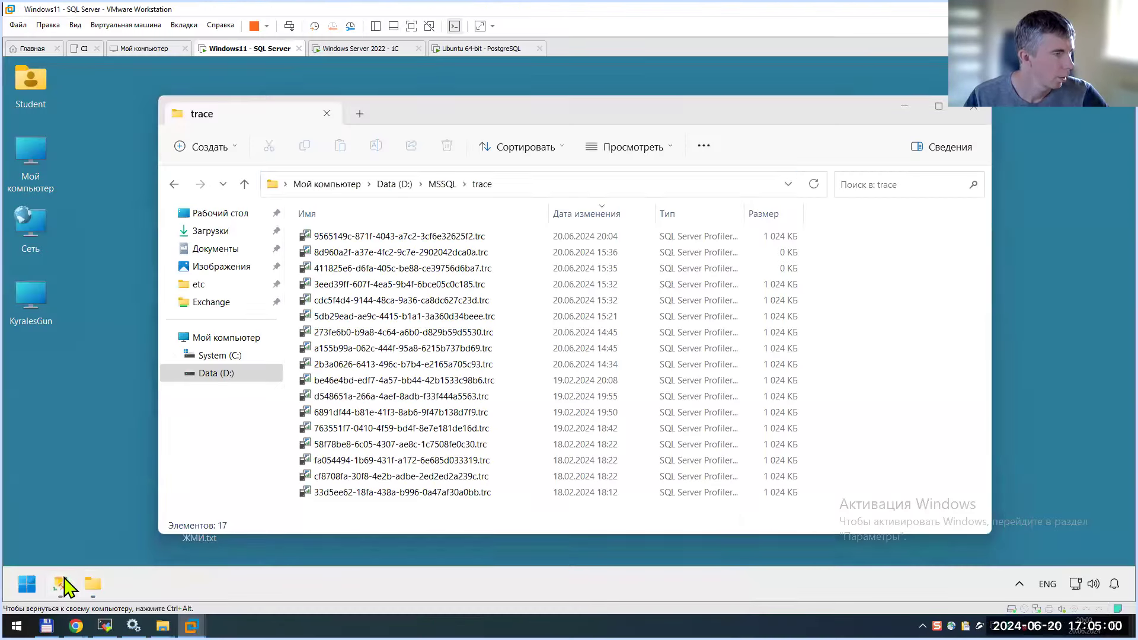
{"action": "left_click", "coordinate": [89, 221]}
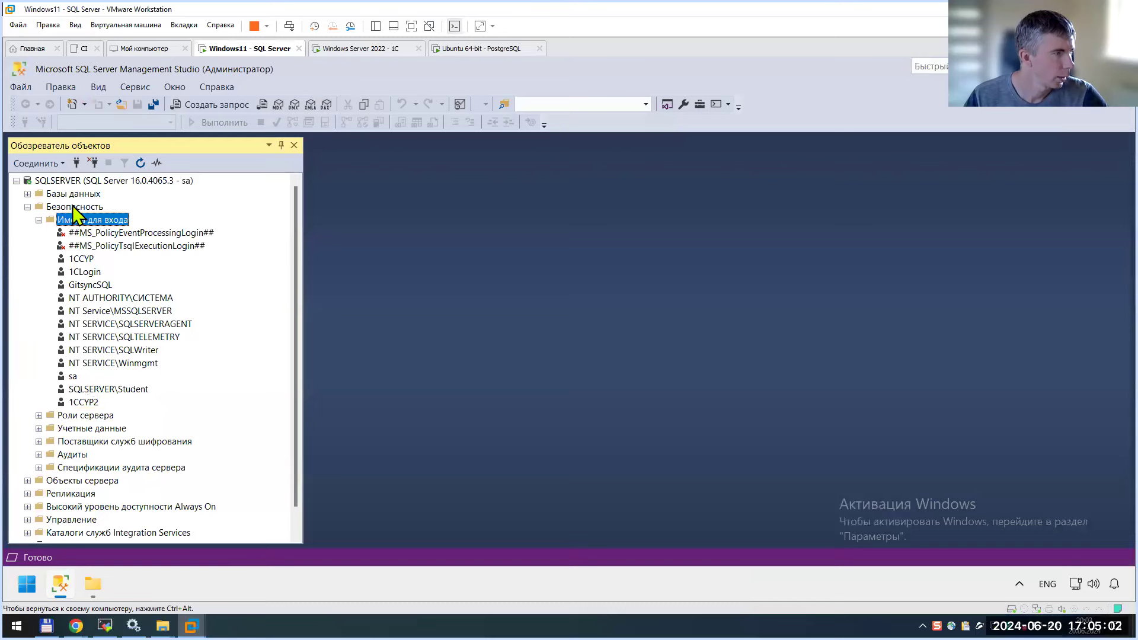
{"action": "left_click", "coordinate": [59, 208]}
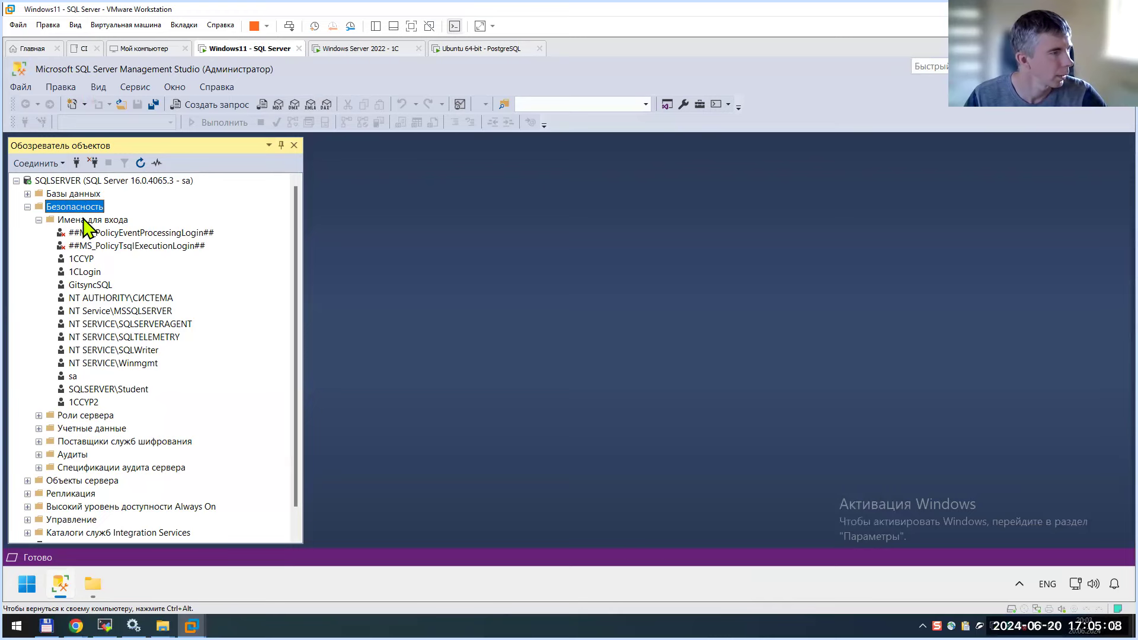
{"action": "left_click", "coordinate": [89, 220]}
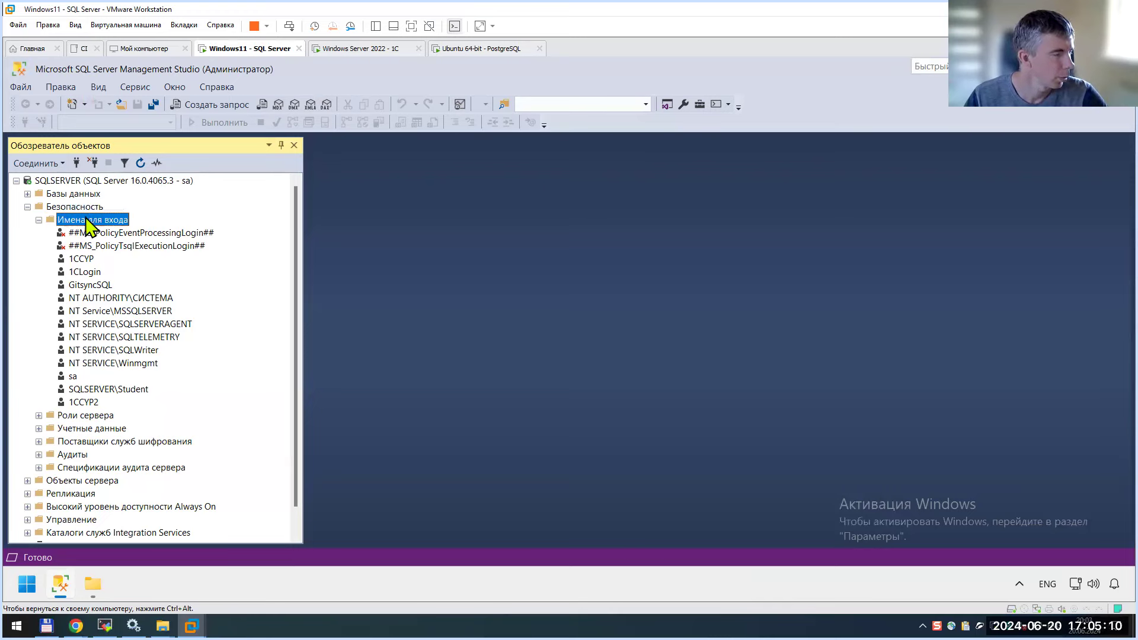
Open the properties of the 1CCYP2 login and review its assigned server roles
{"action": "right_click", "coordinate": [88, 220]}
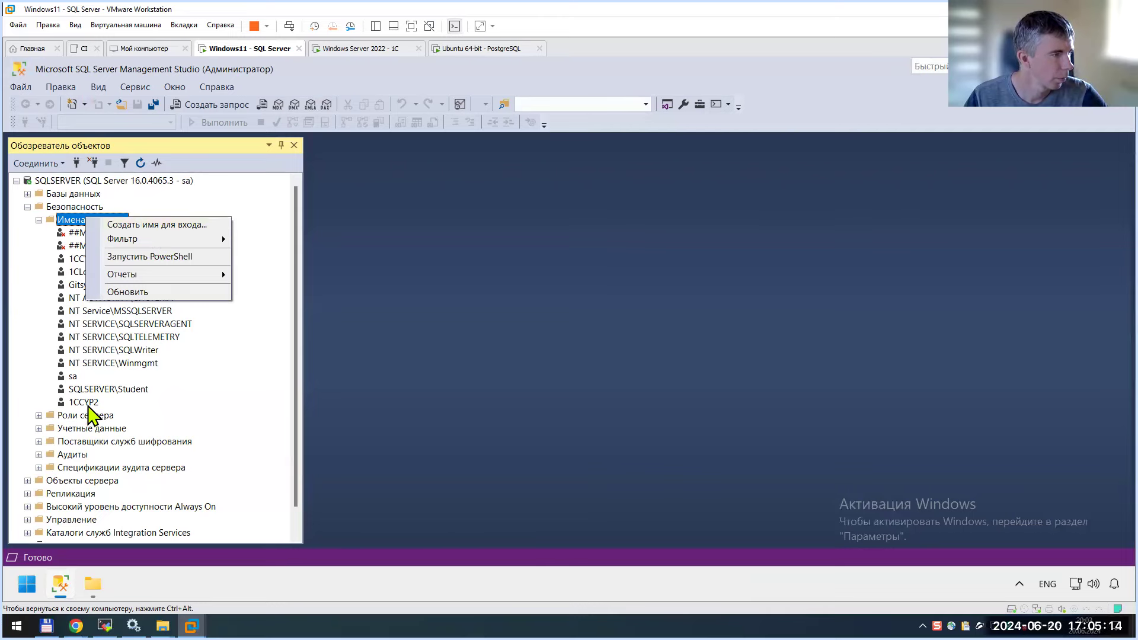
{"action": "double_click", "coordinate": [86, 402]}
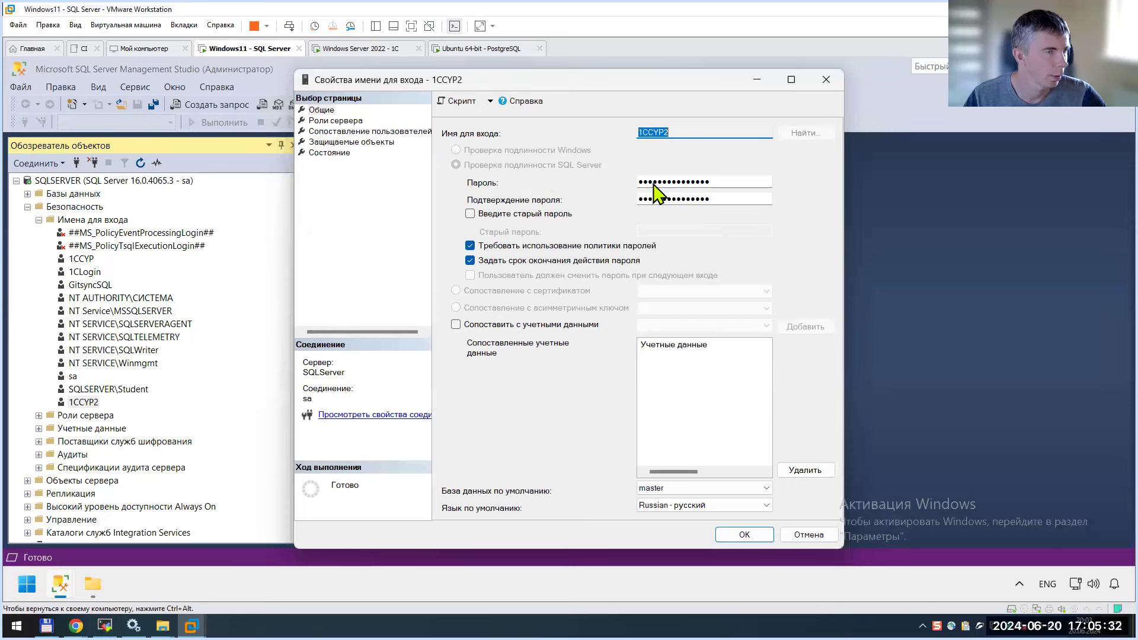
{"action": "left_click", "coordinate": [325, 122]}
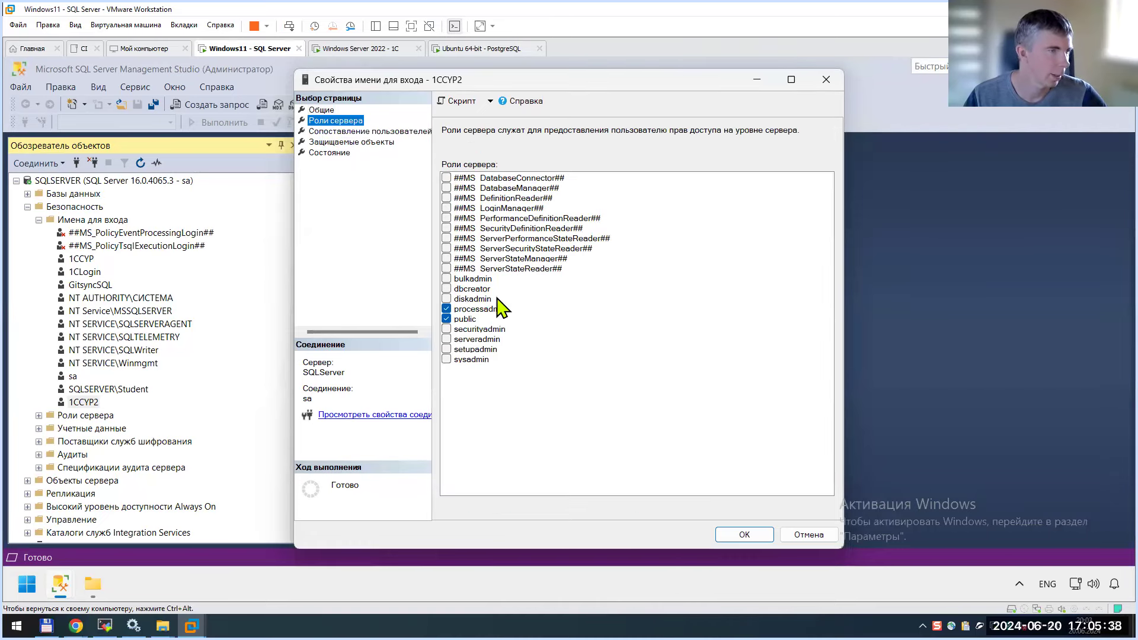
Examine the 1CCYP2 login's explicit server permissions for Изменение трассировки and Подключение к любой базе данных, widening the permission names column
{"action": "left_click", "coordinate": [348, 142]}
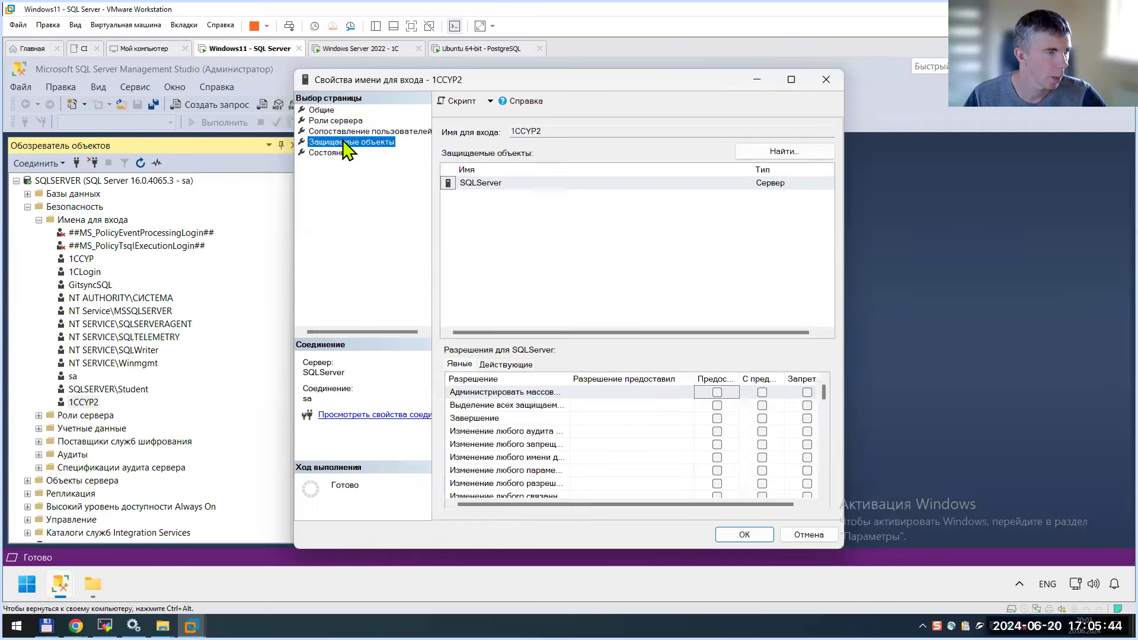
{"action": "left_click", "coordinate": [544, 393]}
{"action": "scroll", "coordinate": [534, 440], "scroll_direction": "down", "scroll_amount": 4}
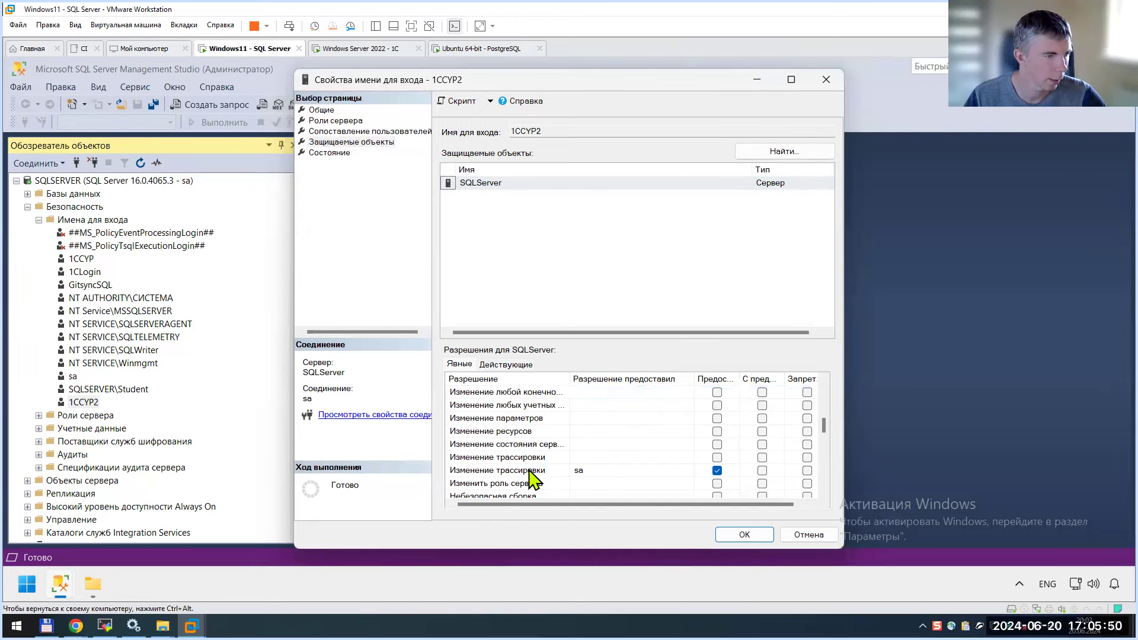
{"action": "left_click", "coordinate": [529, 470]}
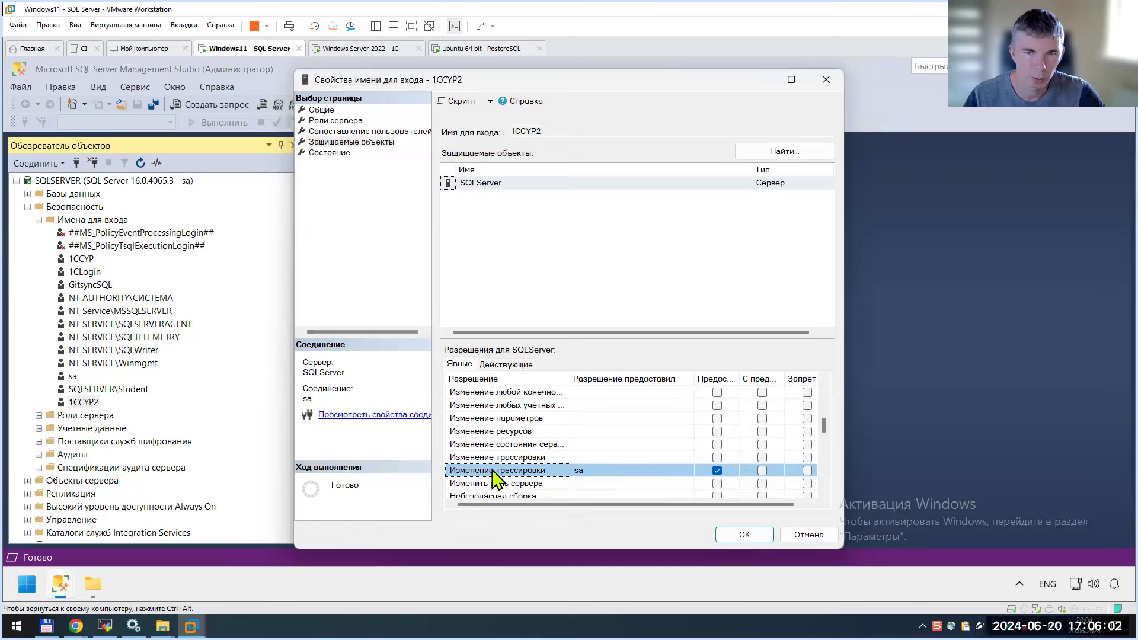
{"action": "scroll", "coordinate": [524, 460], "scroll_direction": "down", "scroll_amount": 2}
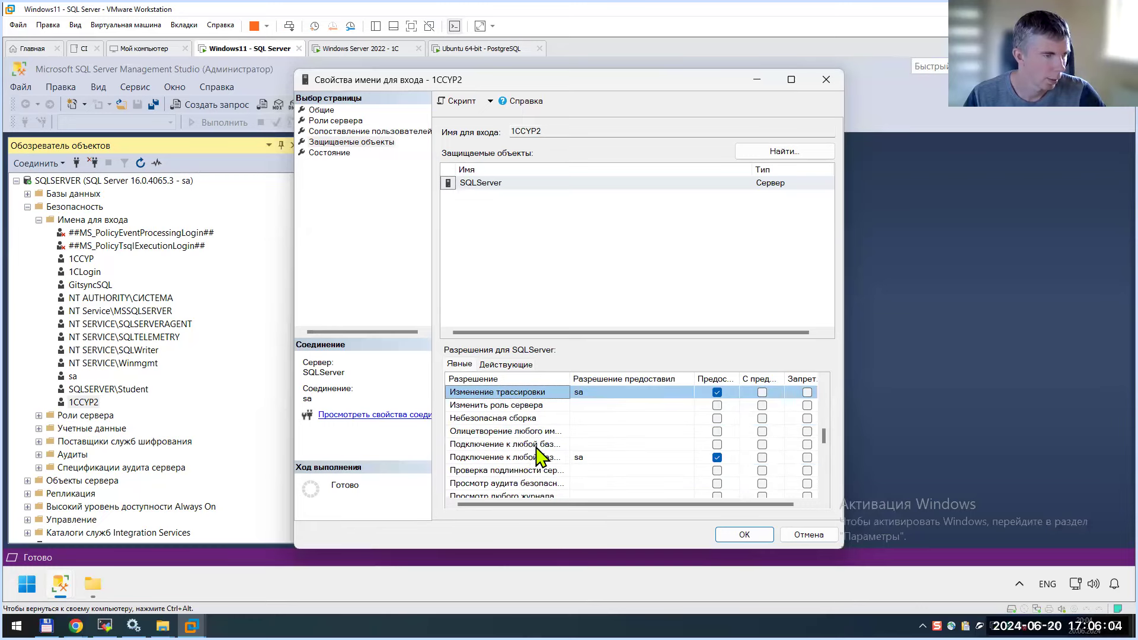
{"action": "left_click", "coordinate": [516, 458]}
{"action": "left_click_drag", "start_coordinate": [571, 379], "coordinate": [605, 376]}
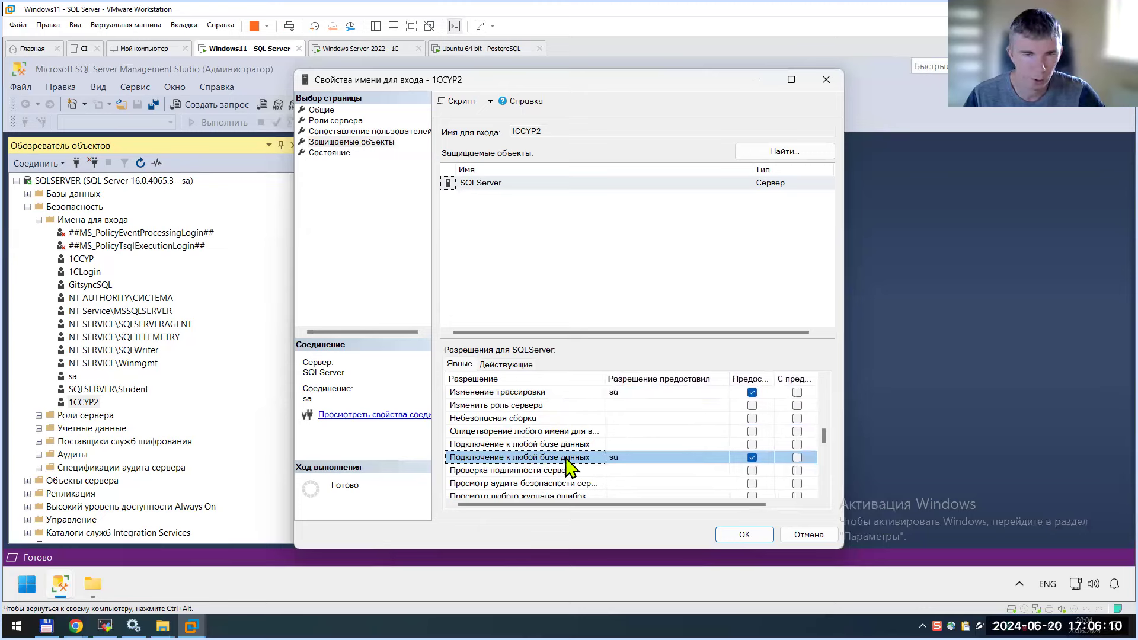
Check the 1CCYP2 login's permissions Просмотр любого определения and Соединение SQL, and close its properties without changes
{"action": "scroll", "coordinate": [560, 453], "scroll_direction": "down", "scroll_amount": 4}
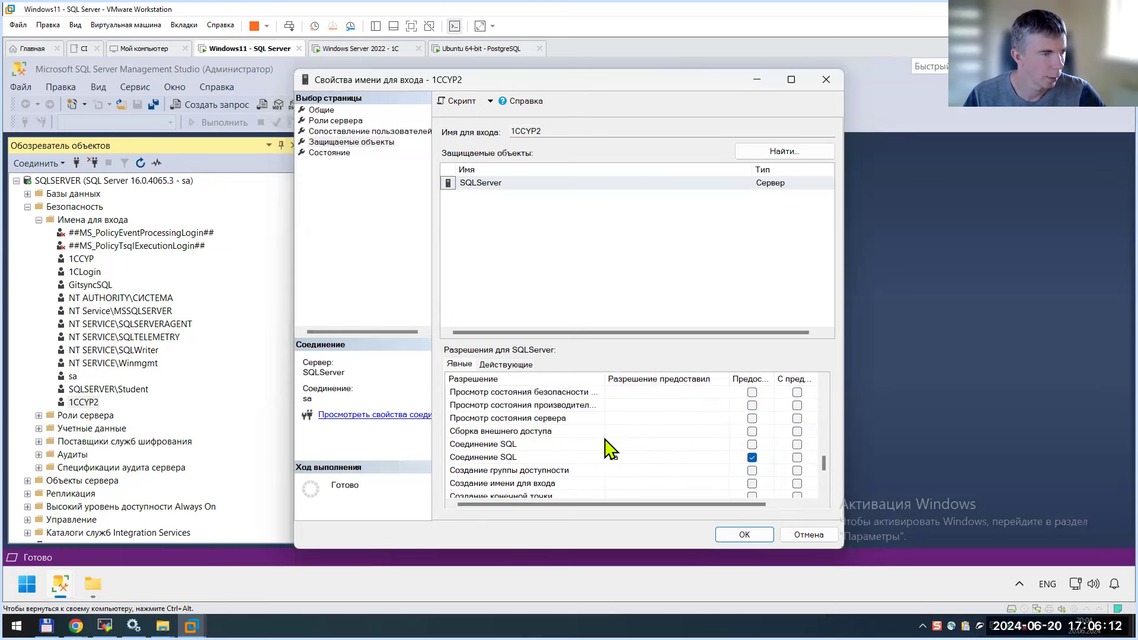
{"action": "left_click", "coordinate": [527, 408]}
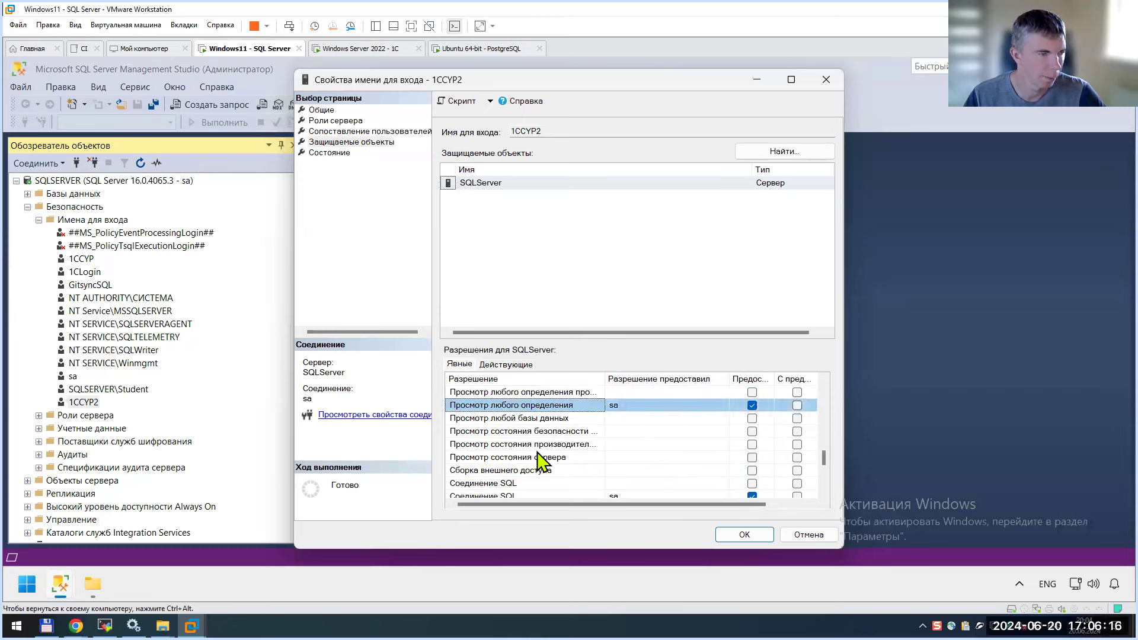
{"action": "scroll", "coordinate": [558, 475], "scroll_direction": "down", "scroll_amount": 1}
{"action": "left_click", "coordinate": [511, 459]}
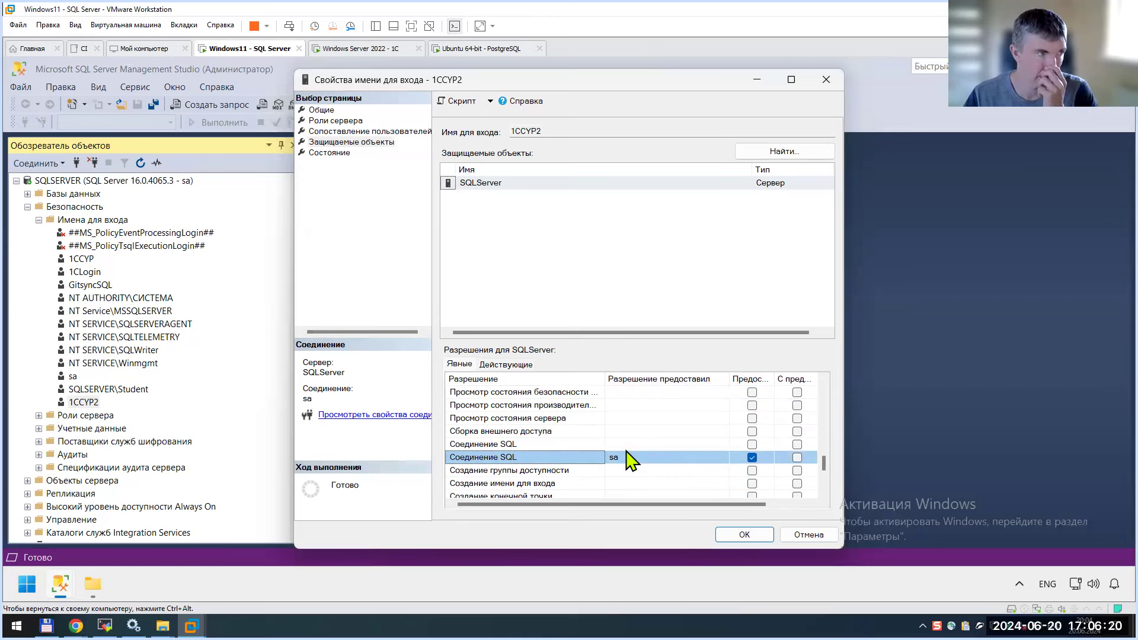
{"action": "left_click", "coordinate": [827, 81]}
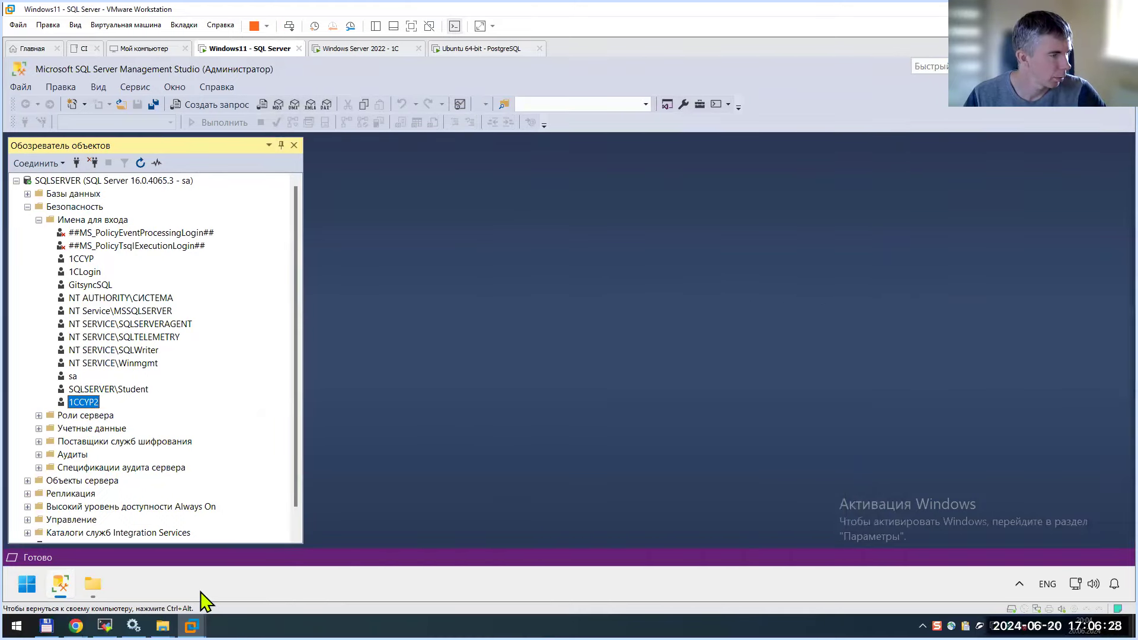
Return to the connection setup wizard in the remote session and proceed to the OS indicators (Показатели ОС)
{"action": "left_click", "coordinate": [105, 626]}
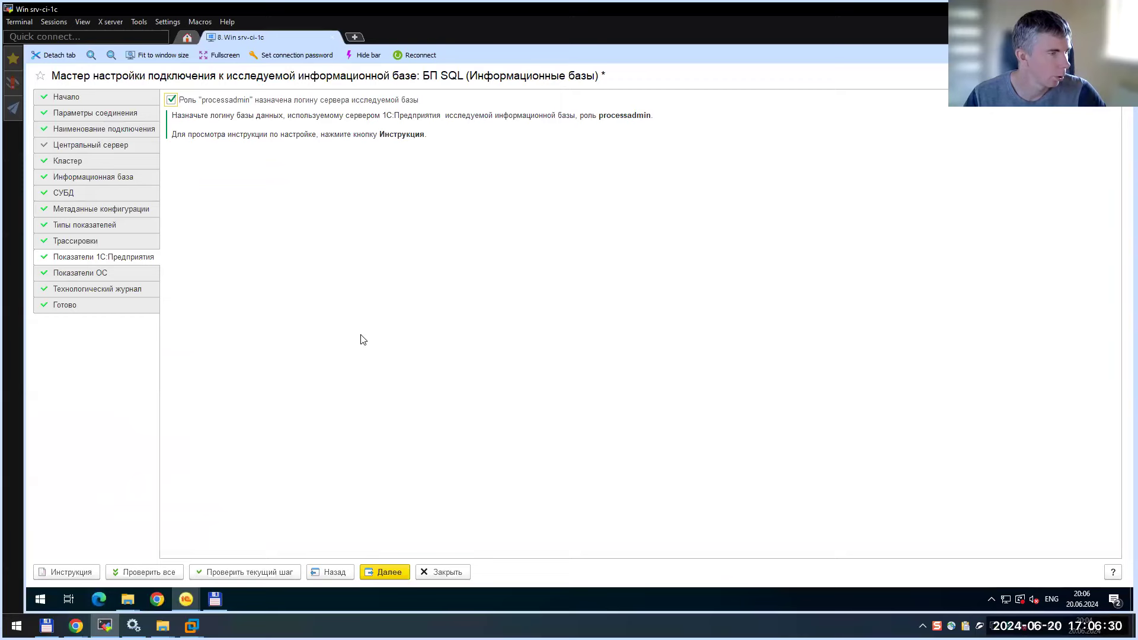
{"action": "left_click", "coordinate": [379, 574]}
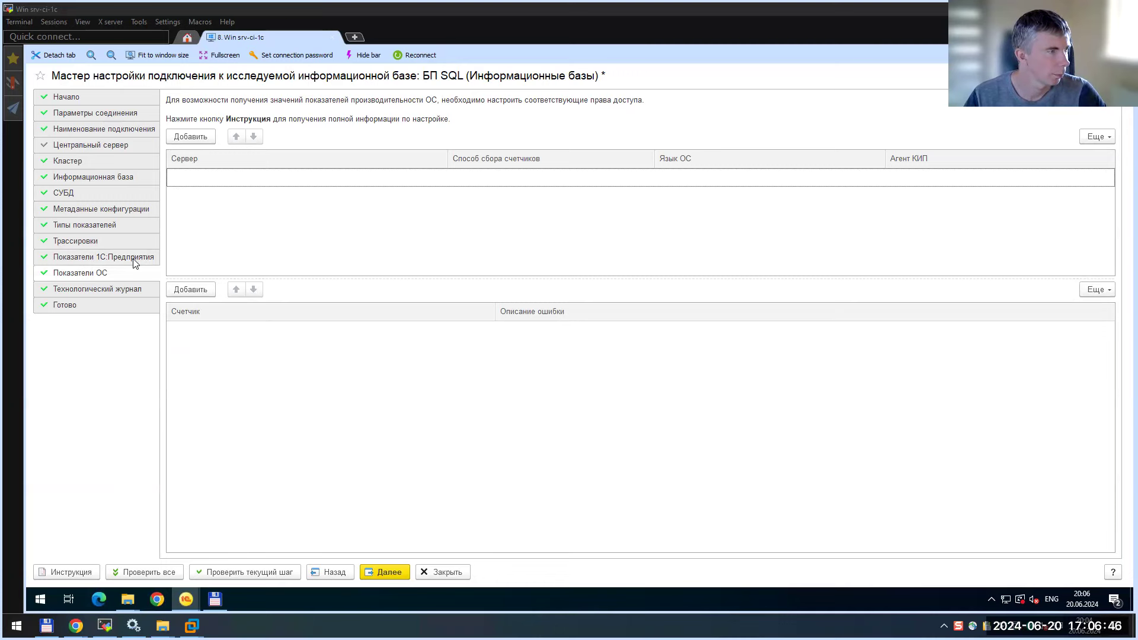
{"action": "left_click", "coordinate": [332, 572]}
{"action": "left_click", "coordinate": [385, 572]}
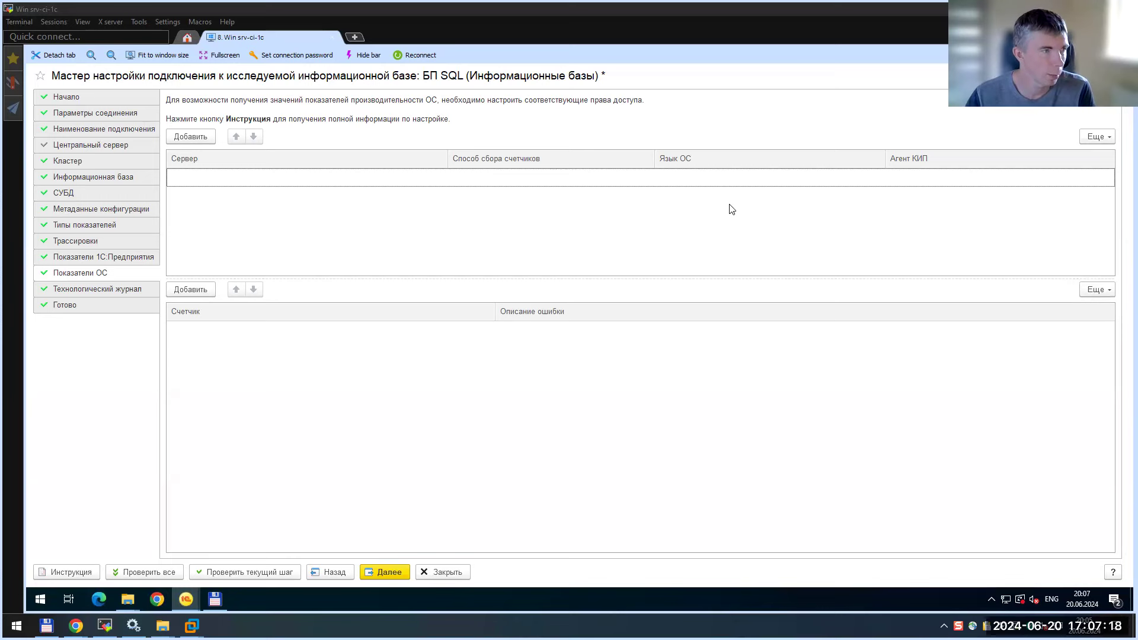
Add the server Srv-ci-1C with PDH as the counter collection method and Русский as the OS language
{"action": "left_click", "coordinate": [200, 135]}
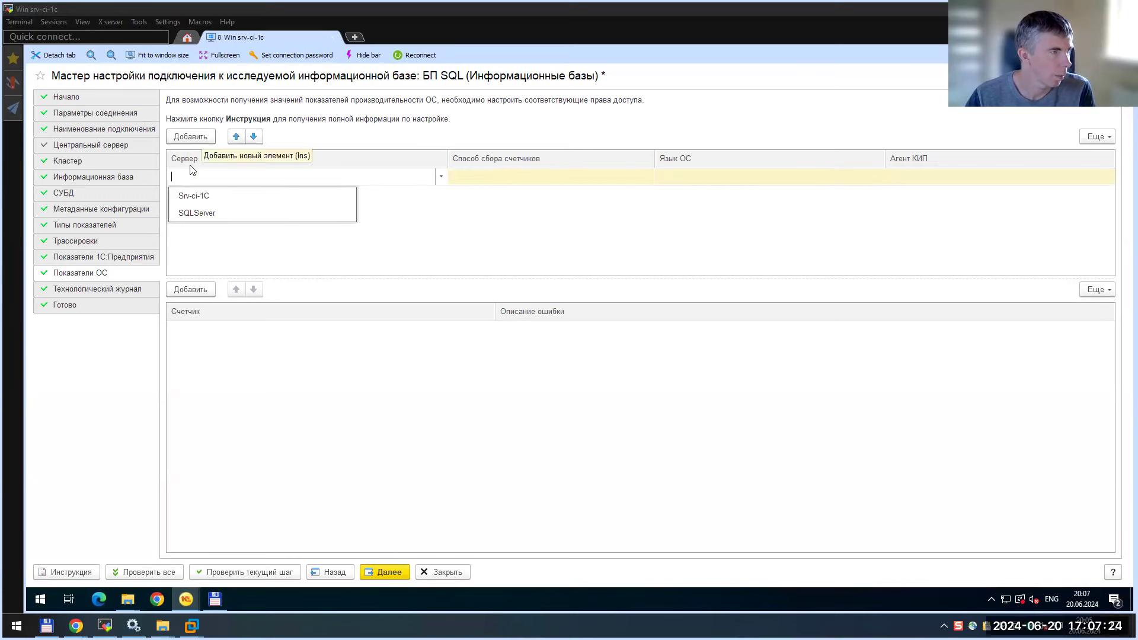
{"action": "left_click", "coordinate": [222, 192]}
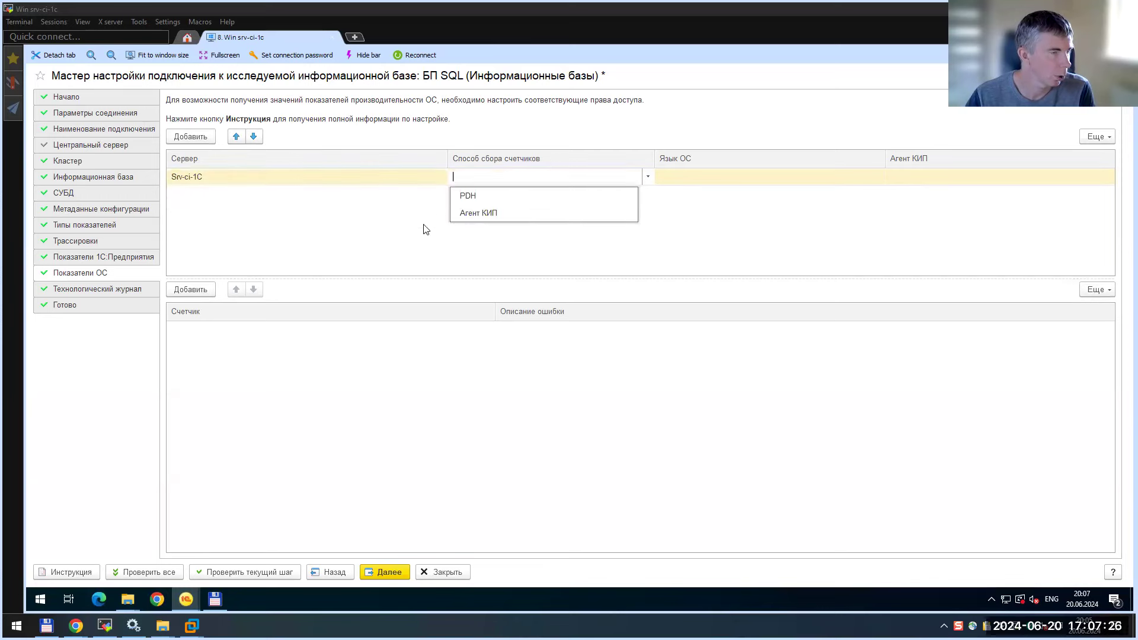
{"action": "left_click", "coordinate": [491, 197]}
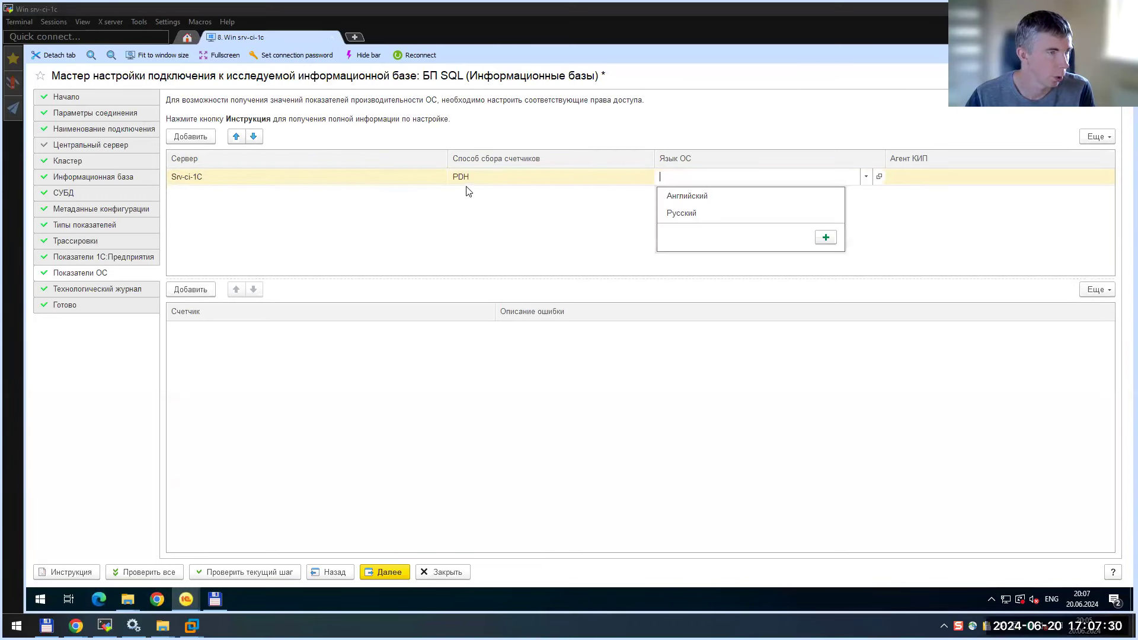
{"action": "left_click", "coordinate": [715, 211]}
{"action": "key", "text": "Escape"}
{"action": "key", "text": "Escape"}
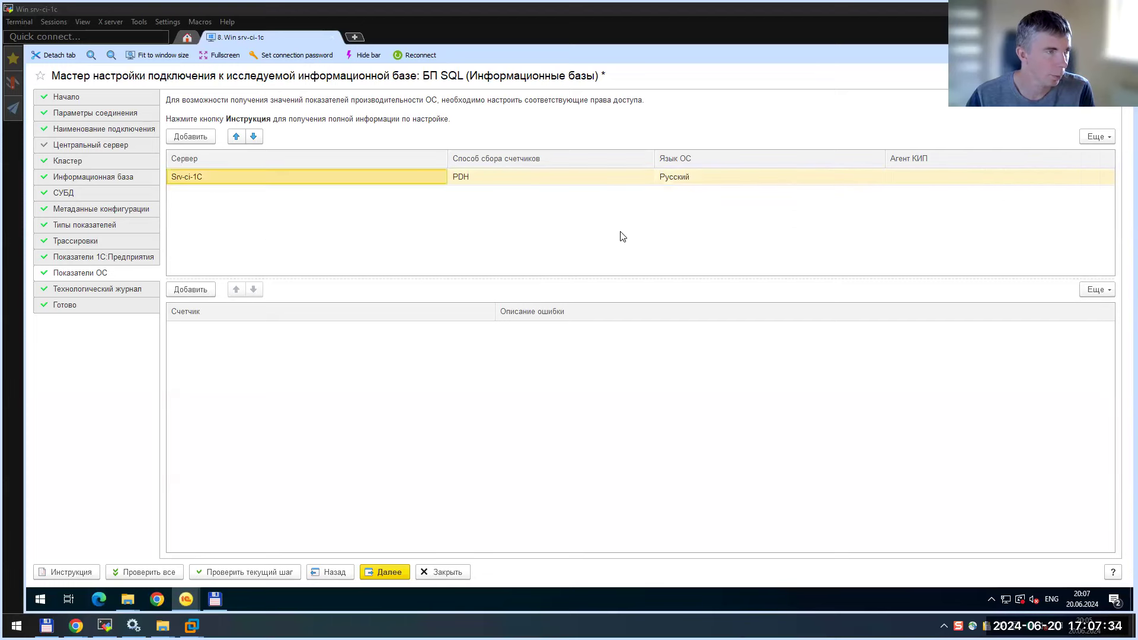
{"action": "left_click", "coordinate": [487, 181]}
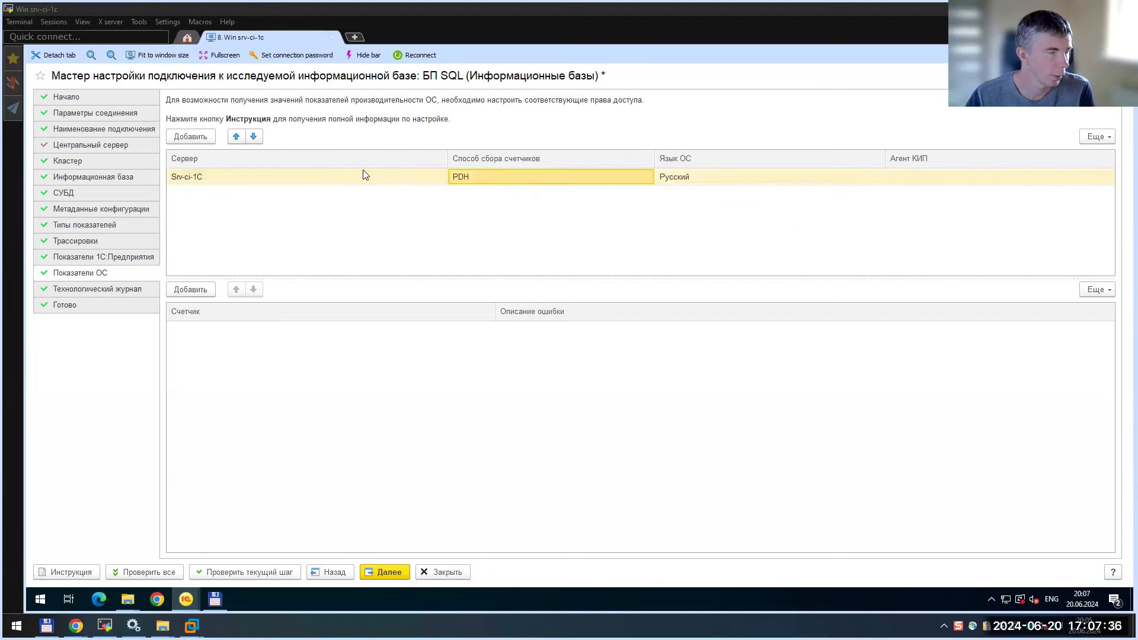
Try adding the server SQLServer with Агент КИП as the counter collection method, and delete that row
{"action": "left_click", "coordinate": [189, 137]}
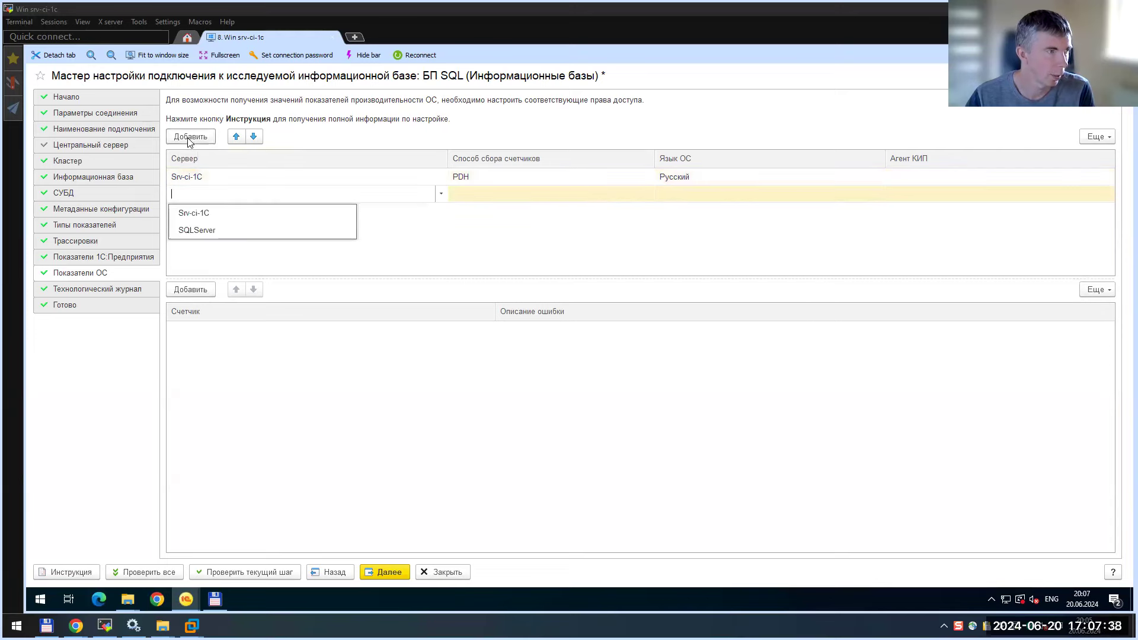
{"action": "left_click", "coordinate": [233, 234]}
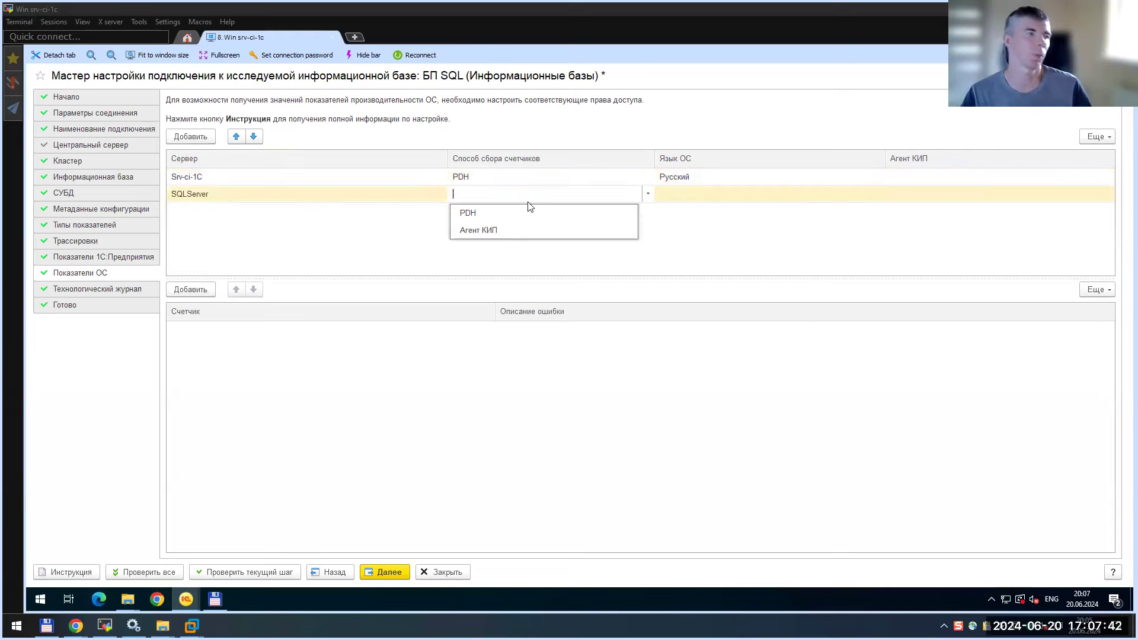
{"action": "left_click", "coordinate": [498, 229]}
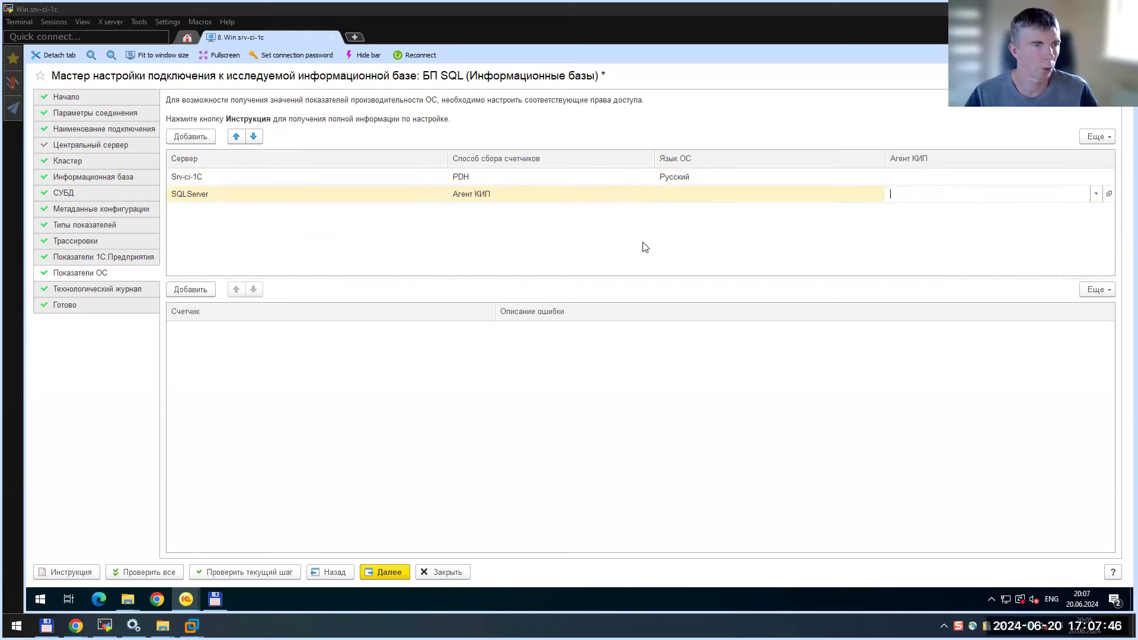
{"action": "left_click", "coordinate": [504, 198]}
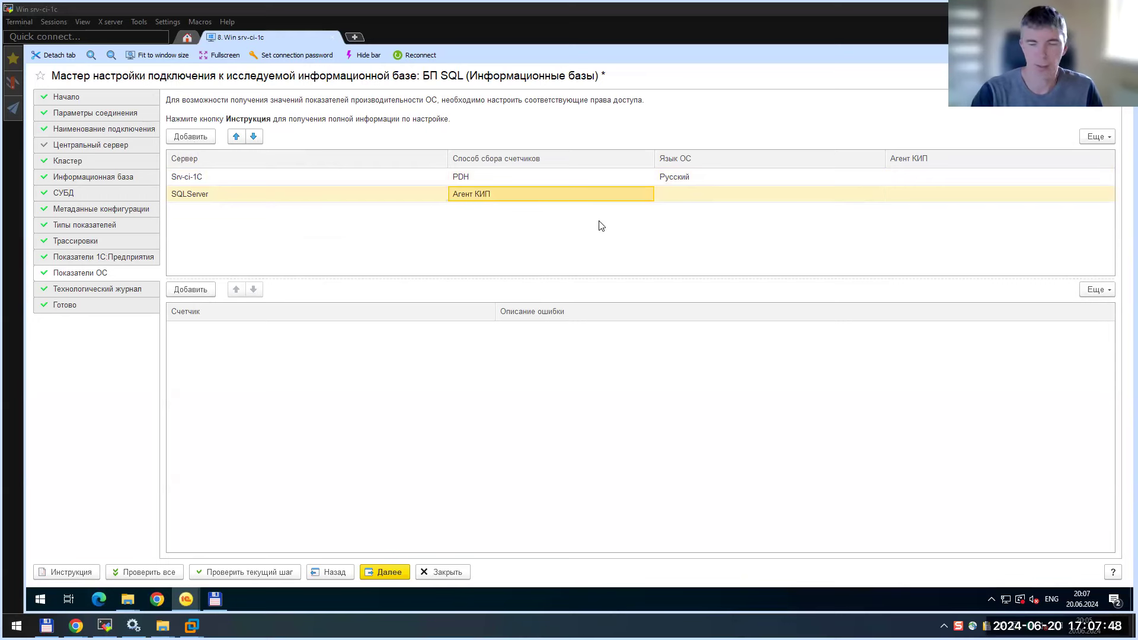
{"action": "key", "text": "Delete"}
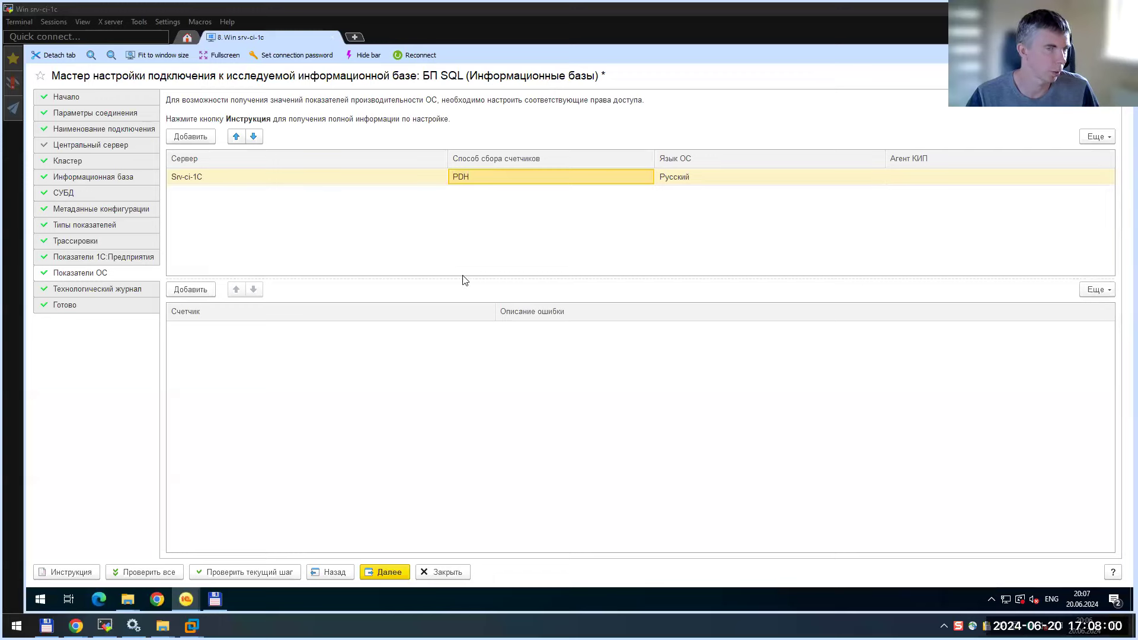
Start a new counter entry for server Srv-ci-1C and open the full list of performance counters
{"action": "left_click", "coordinate": [238, 181]}
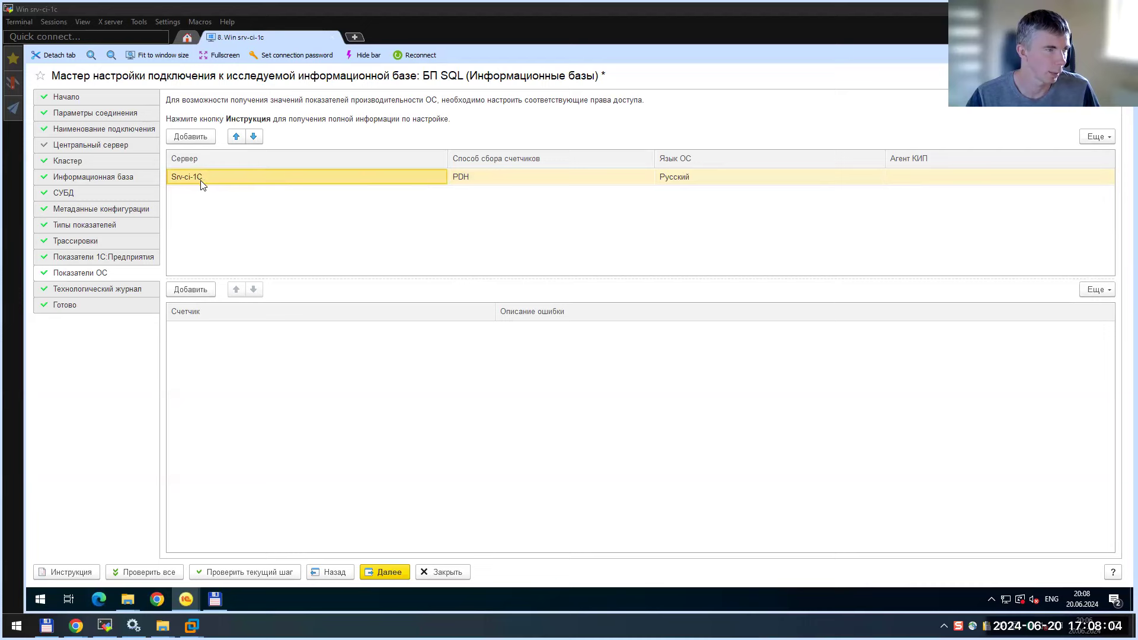
{"action": "left_click", "coordinate": [491, 185]}
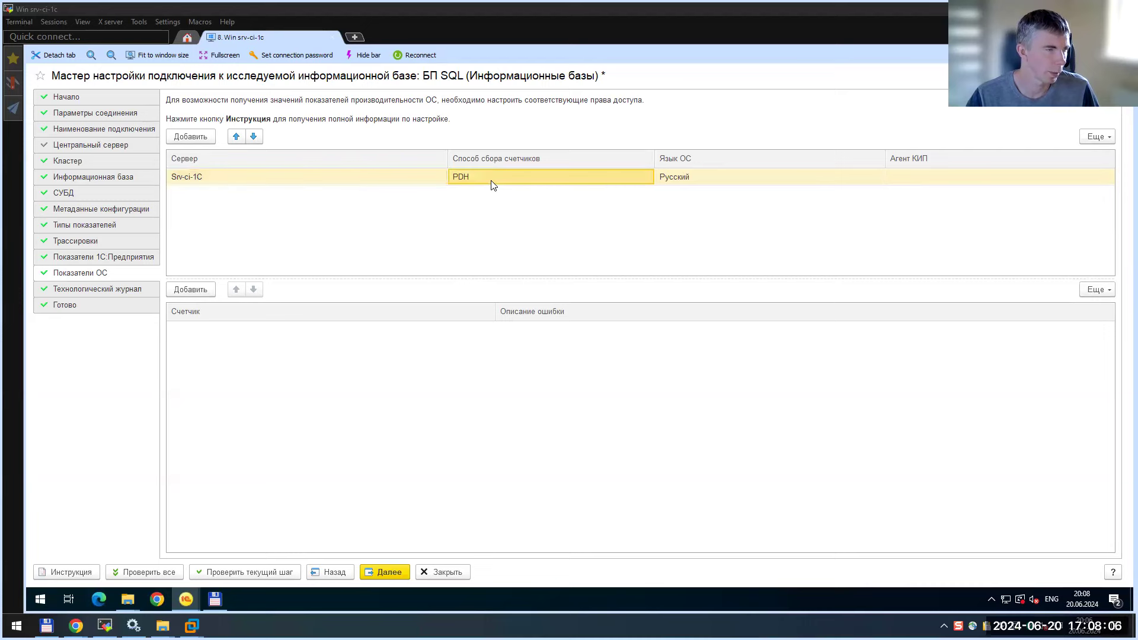
{"action": "left_click", "coordinate": [216, 310]}
{"action": "left_click", "coordinate": [185, 292]}
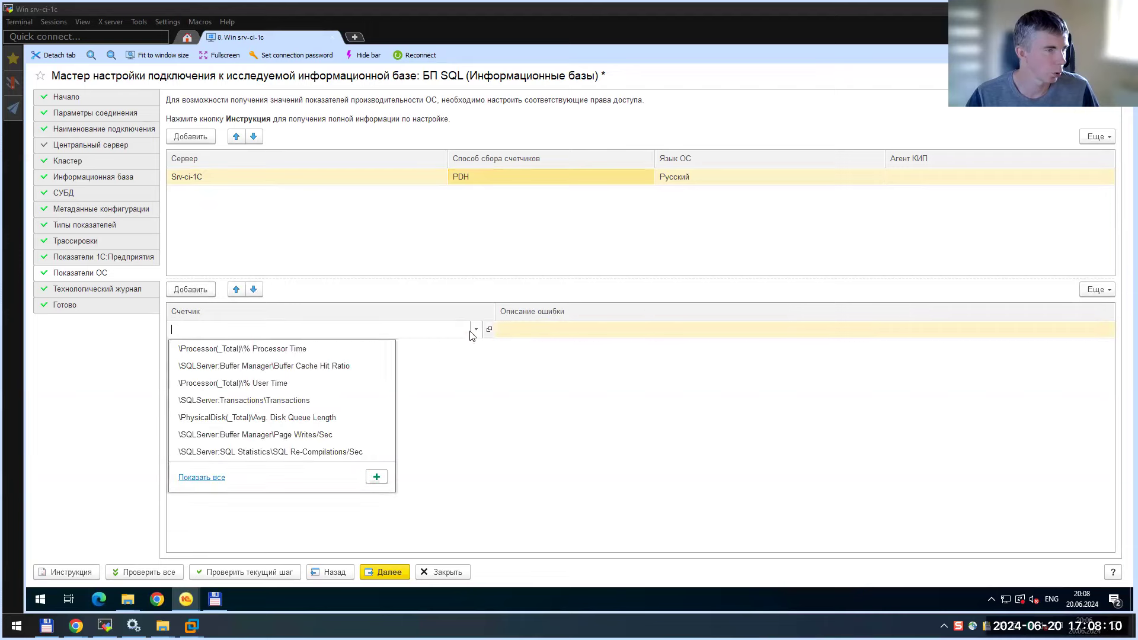
{"action": "left_click", "coordinate": [428, 330]}
{"action": "key", "text": "F4"}
{"action": "scroll", "coordinate": [563, 291], "scroll_direction": "down", "scroll_amount": 6}
{"action": "scroll", "coordinate": [592, 325], "scroll_direction": "up", "scroll_amount": 6}
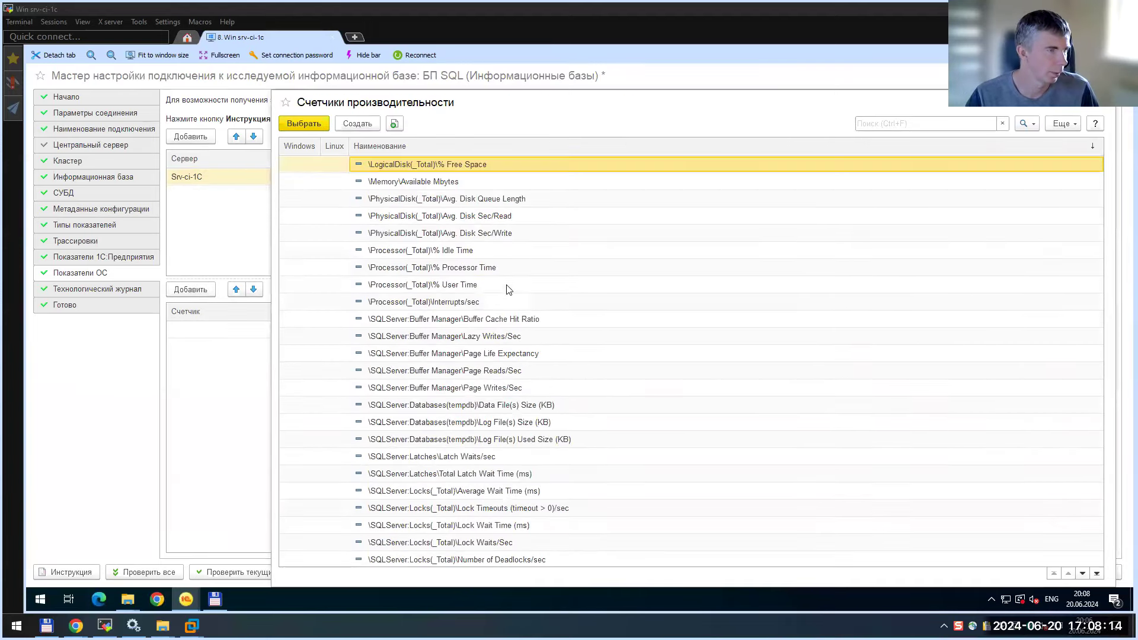
Look through the available PhysicalDisk, Processor, SQLServer and System performance counters
{"action": "left_click", "coordinate": [415, 221]}
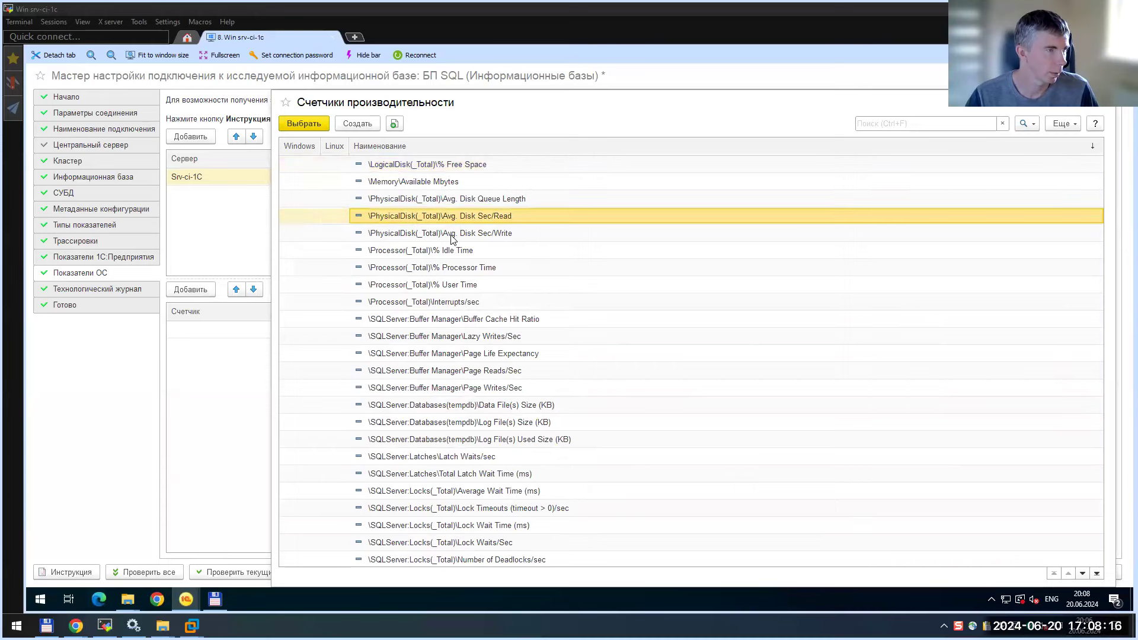
{"action": "scroll", "coordinate": [439, 219], "scroll_direction": "up", "scroll_amount": 2}
{"action": "scroll", "coordinate": [436, 261], "scroll_direction": "down", "scroll_amount": 5}
{"action": "left_click", "coordinate": [455, 439]}
{"action": "scroll", "coordinate": [457, 341], "scroll_direction": "up", "scroll_amount": 4}
{"action": "scroll", "coordinate": [477, 367], "scroll_direction": "down", "scroll_amount": 3}
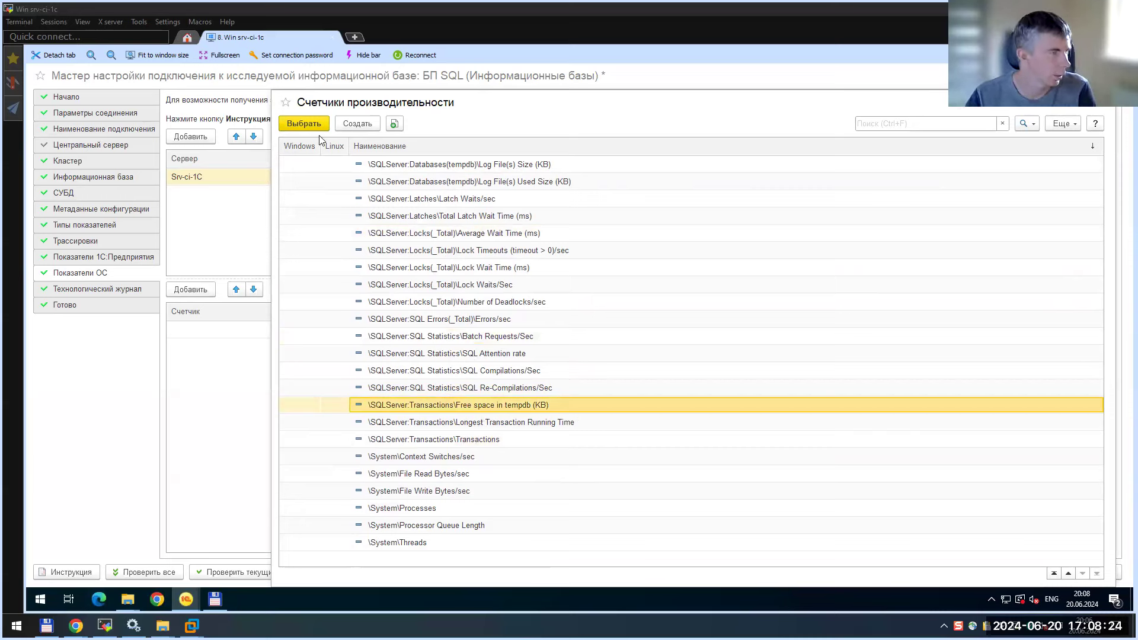
{"action": "scroll", "coordinate": [507, 386], "scroll_direction": "up", "scroll_amount": 5}
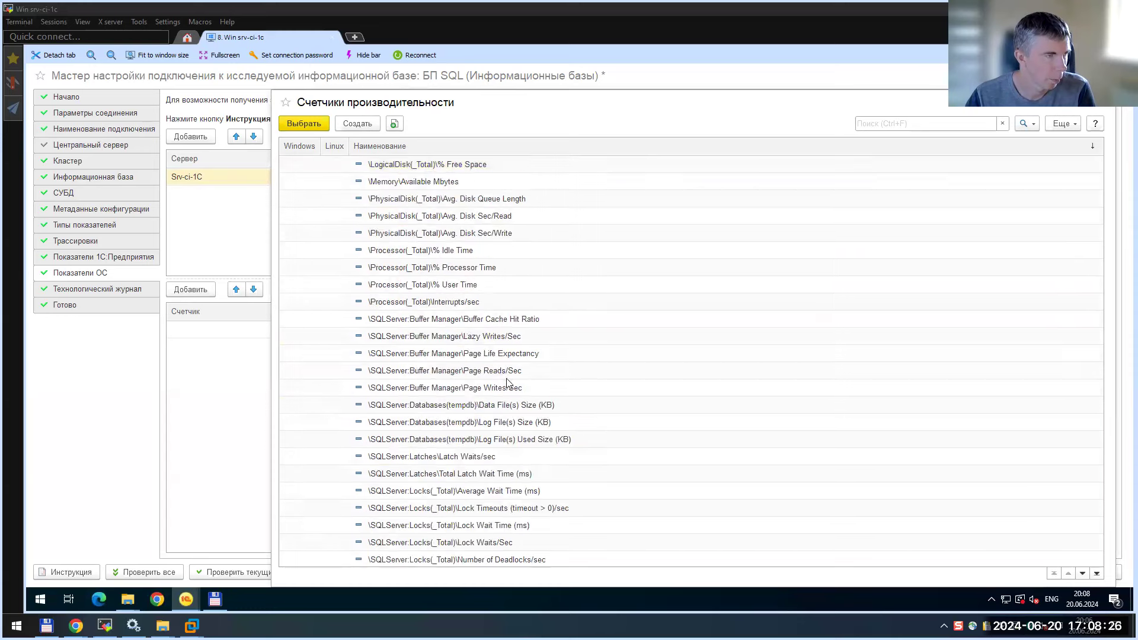
Choose the counter \Processor(_Total)\% Processor Time and proceed to the technological log settings (Технологический журнал)
{"action": "left_click", "coordinate": [472, 271]}
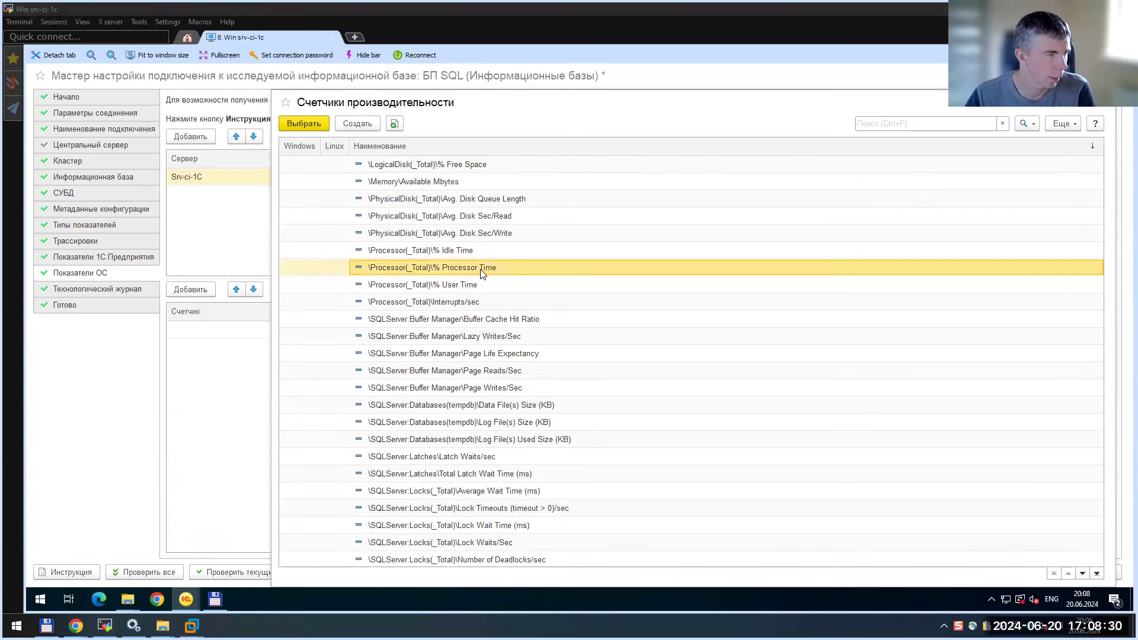
{"action": "double_click", "coordinate": [482, 269]}
{"action": "left_click", "coordinate": [382, 372]}
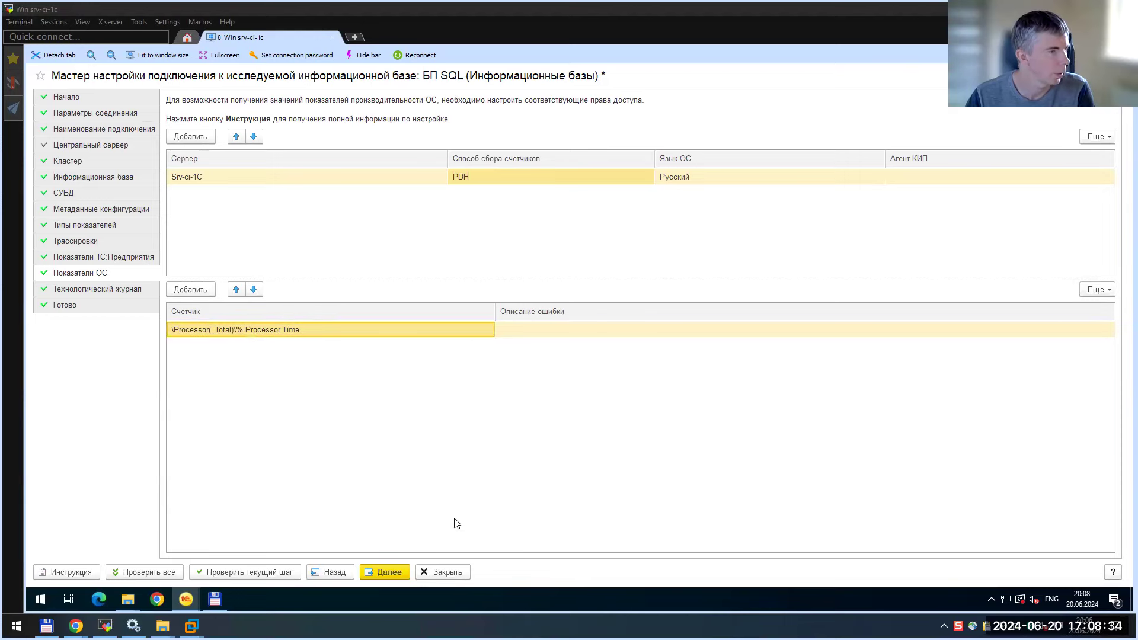
{"action": "left_click", "coordinate": [383, 573]}
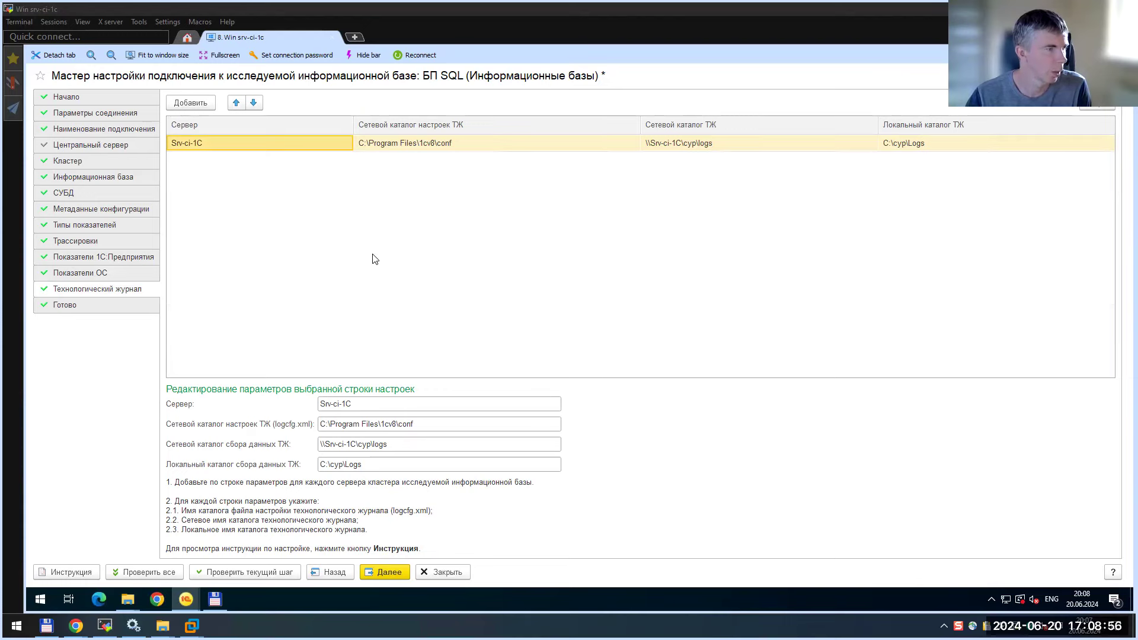
Examine the network directory of the technological log settings (logcfg.xml) specified for server Srv-ci-1C
{"action": "left_click", "coordinate": [348, 426]}
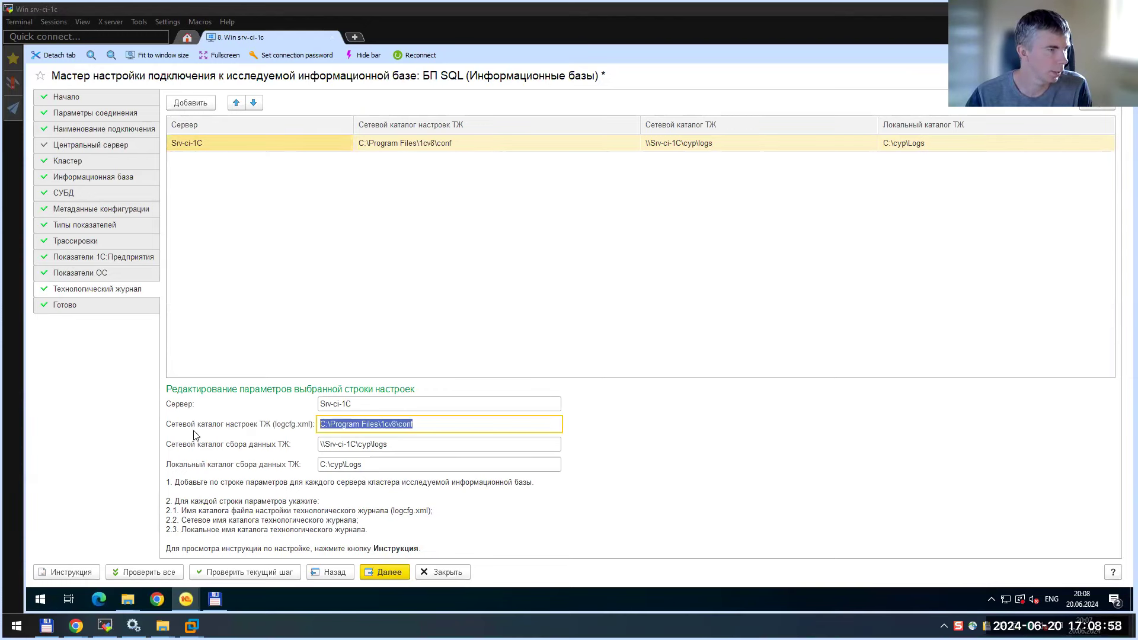
{"action": "left_click", "coordinate": [410, 426]}
{"action": "left_click_drag", "start_coordinate": [428, 424], "coordinate": [206, 414]}
{"action": "left_click", "coordinate": [437, 427]}
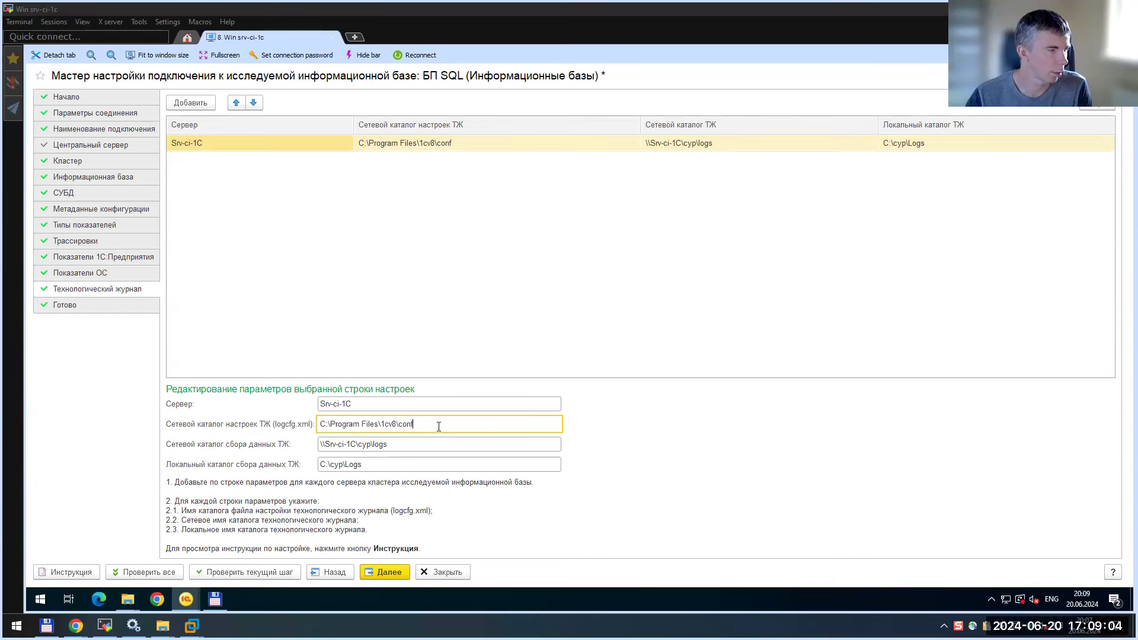
{"action": "left_click_drag", "start_coordinate": [437, 427], "coordinate": [270, 423]}
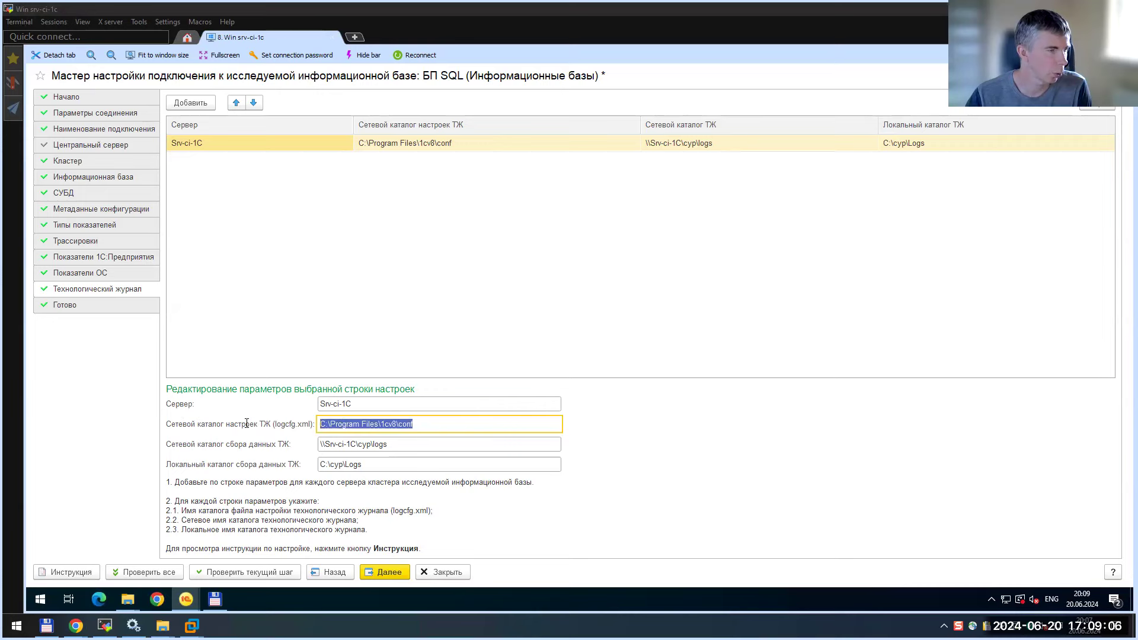
{"action": "left_click", "coordinate": [429, 424]}
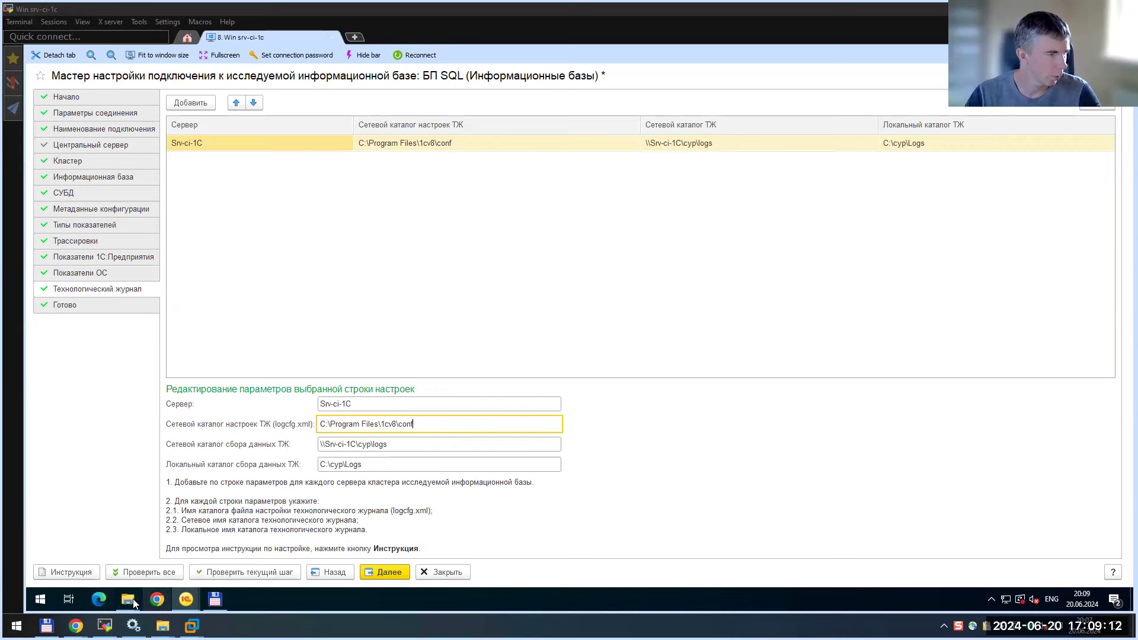
Switch to File Explorer, open the conf folder inside 1cv8 and check its full path
{"action": "mouse_move", "coordinate": [132, 599]}
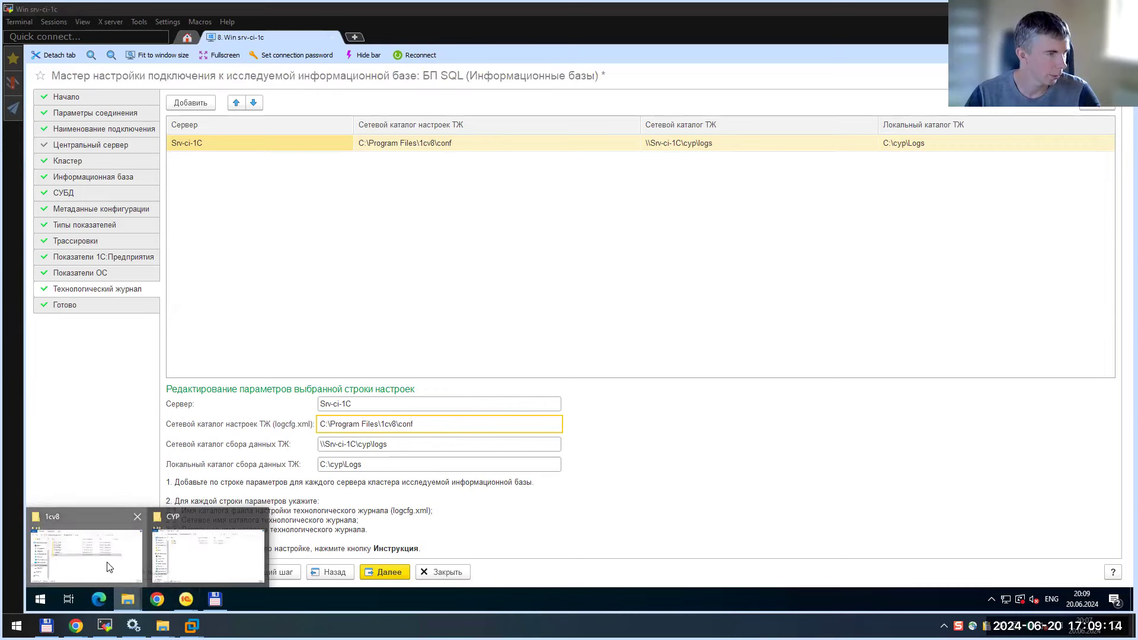
{"action": "left_click", "coordinate": [109, 567]}
{"action": "double_click", "coordinate": [194, 200]}
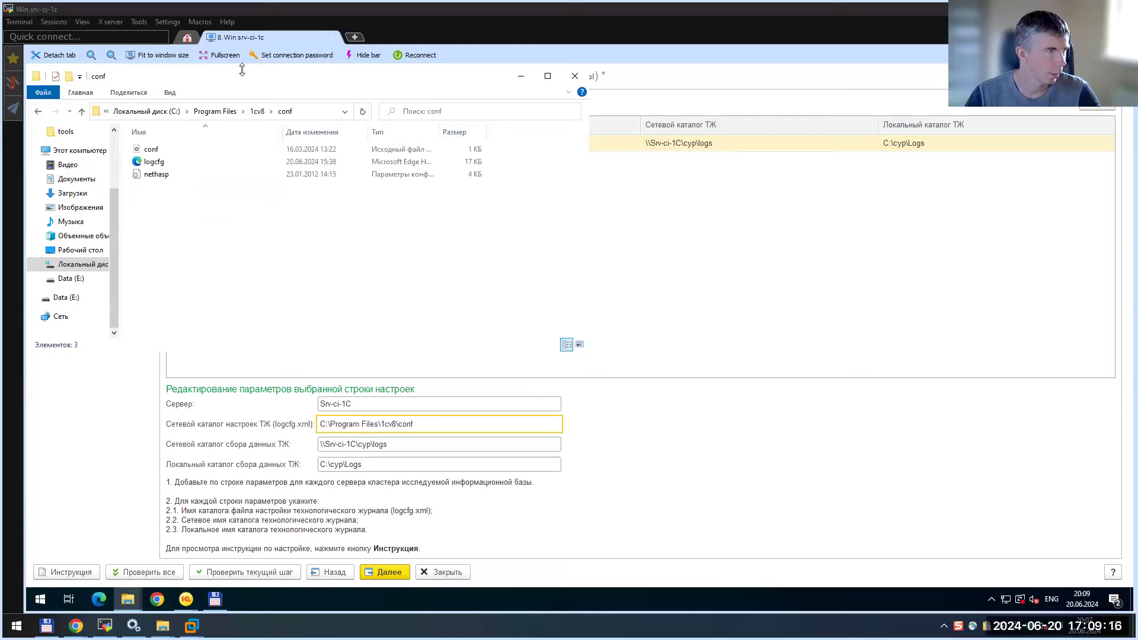
{"action": "left_click_drag", "start_coordinate": [251, 76], "coordinate": [683, 158]}
{"action": "left_click", "coordinate": [738, 183]}
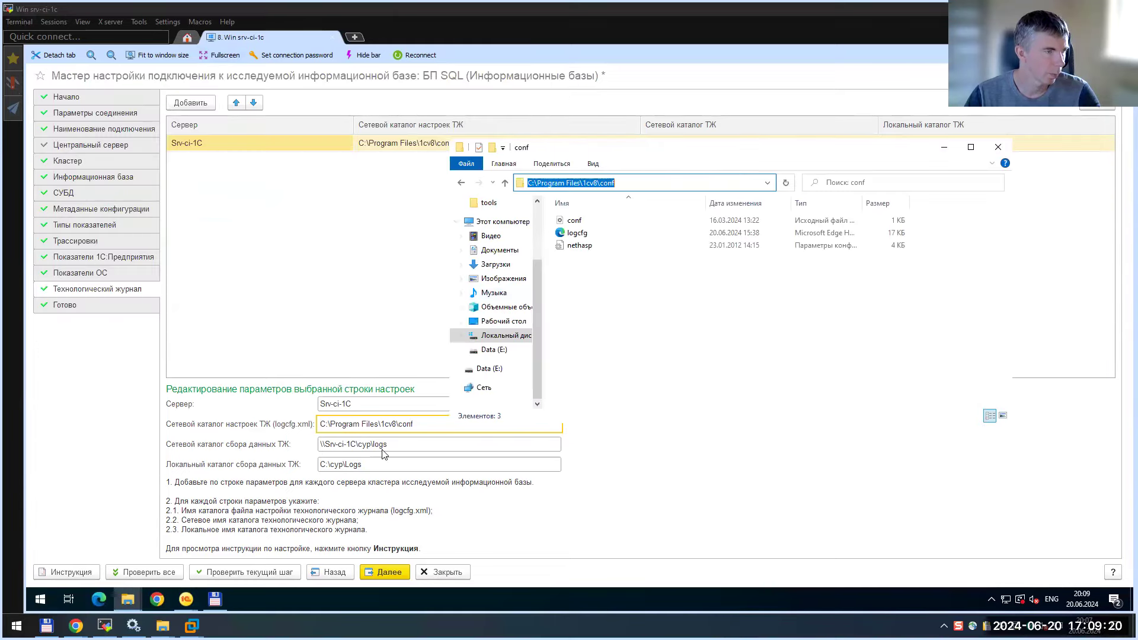
Return to the connection setup wizard and compare its Сетевой каталог настроек ТЖ path with the conf folder's path
{"action": "left_click", "coordinate": [414, 424]}
{"action": "left_click_drag", "start_coordinate": [415, 425], "coordinate": [275, 409]}
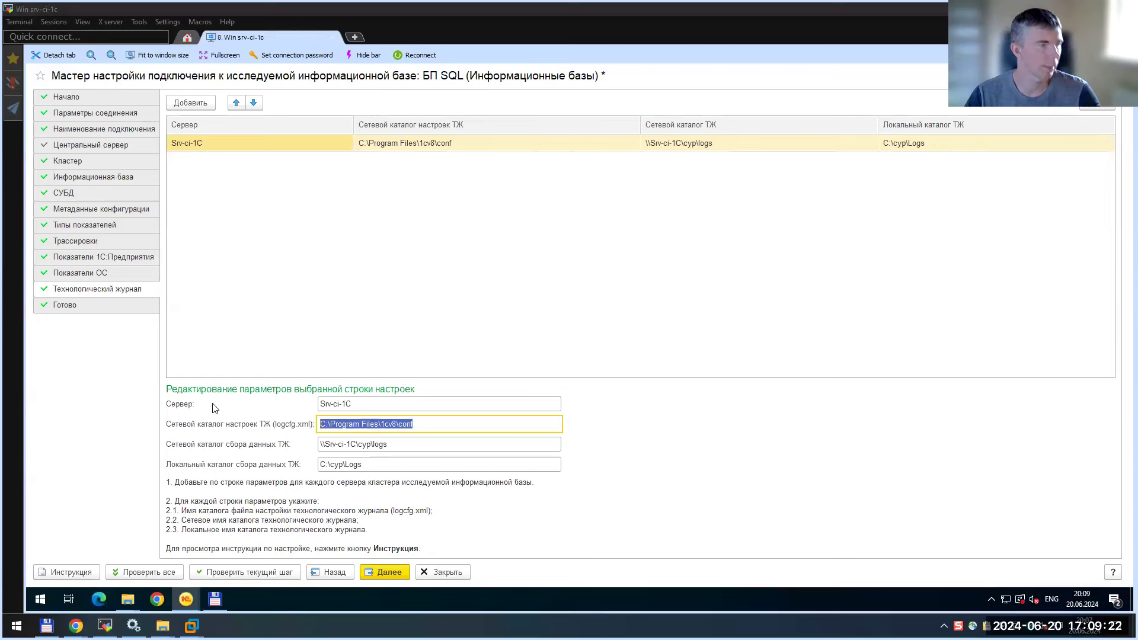
{"action": "key", "text": "Tab"}
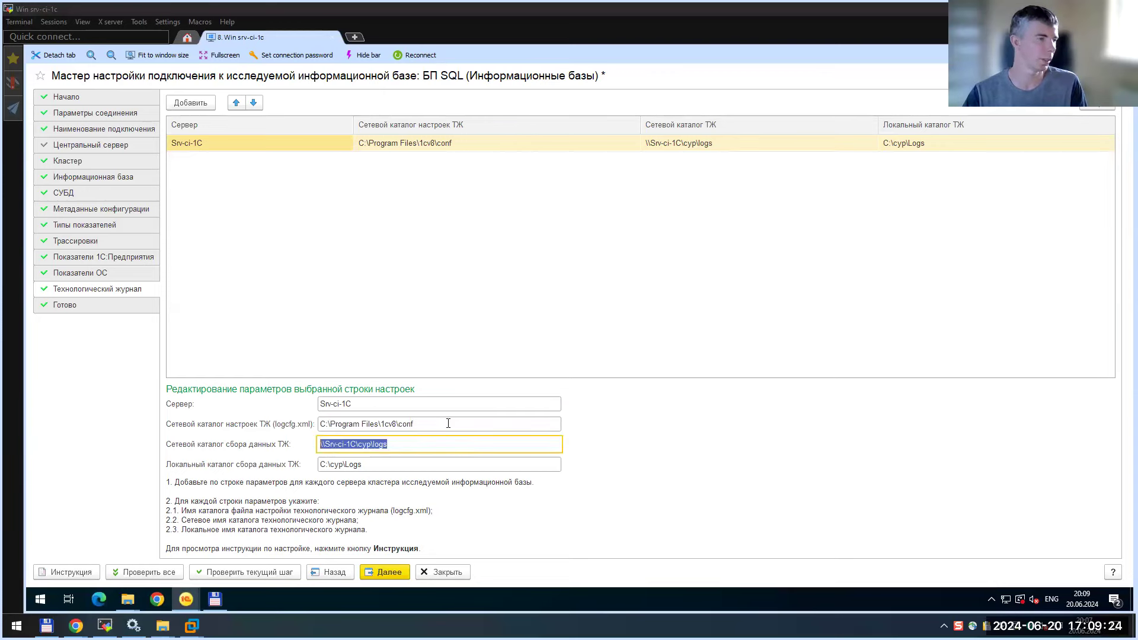
{"action": "key", "text": "shift+Tab"}
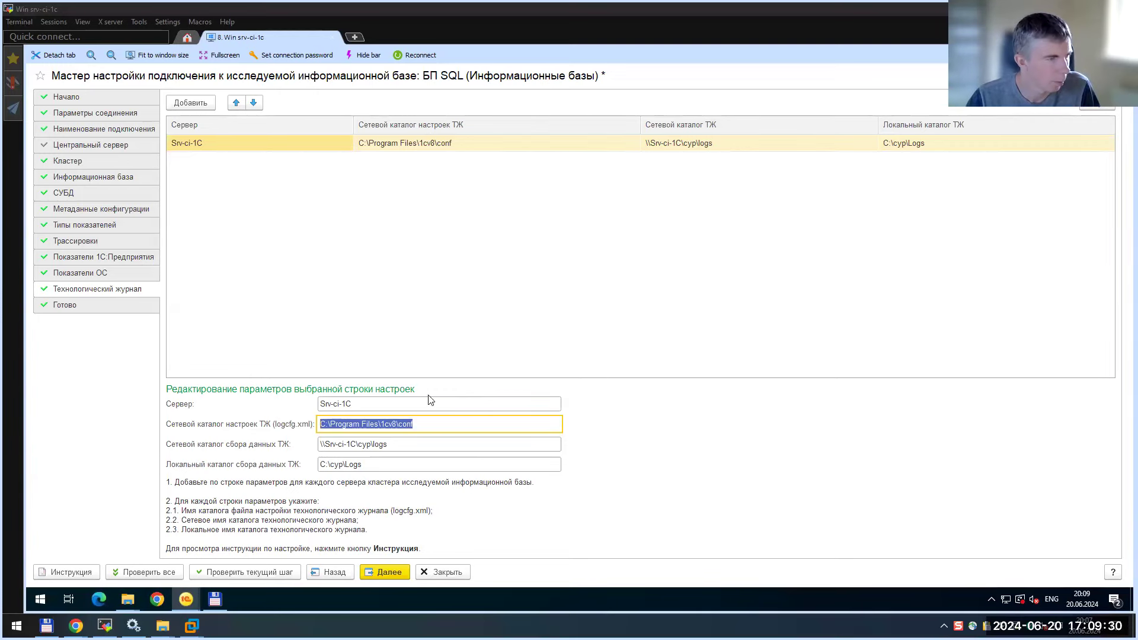
{"action": "left_click", "coordinate": [432, 420]}
{"action": "left_click_drag", "start_coordinate": [428, 424], "coordinate": [297, 425]}
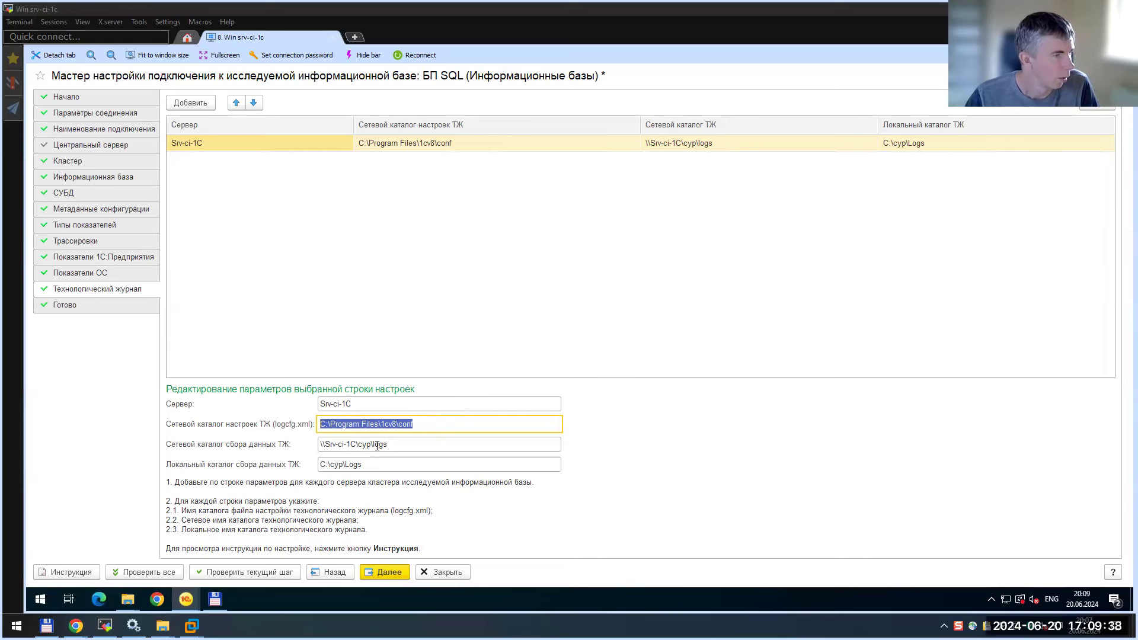
Review the network and local directories for collecting technological log data for server Srv-ci-1C
{"action": "key", "text": "Tab"}
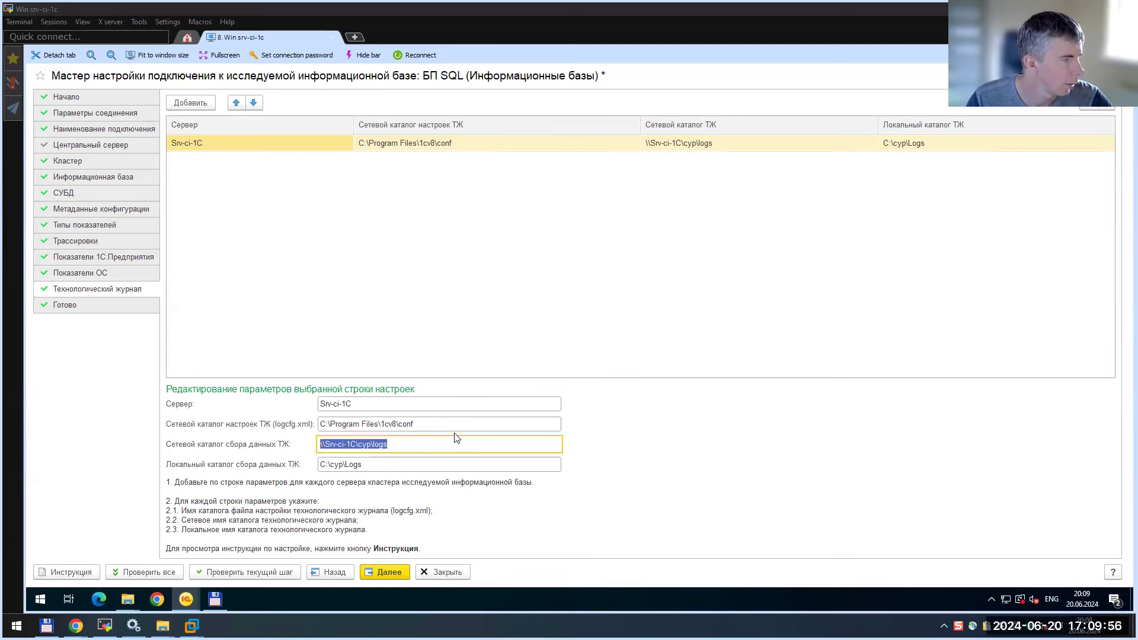
{"action": "key", "text": "Tab"}
{"action": "key", "text": "shift+Tab"}
{"action": "key", "text": "Tab"}
{"action": "key", "text": "shift+Tab"}
{"action": "key", "text": "Tab"}
{"action": "key", "text": "shift+Tab"}
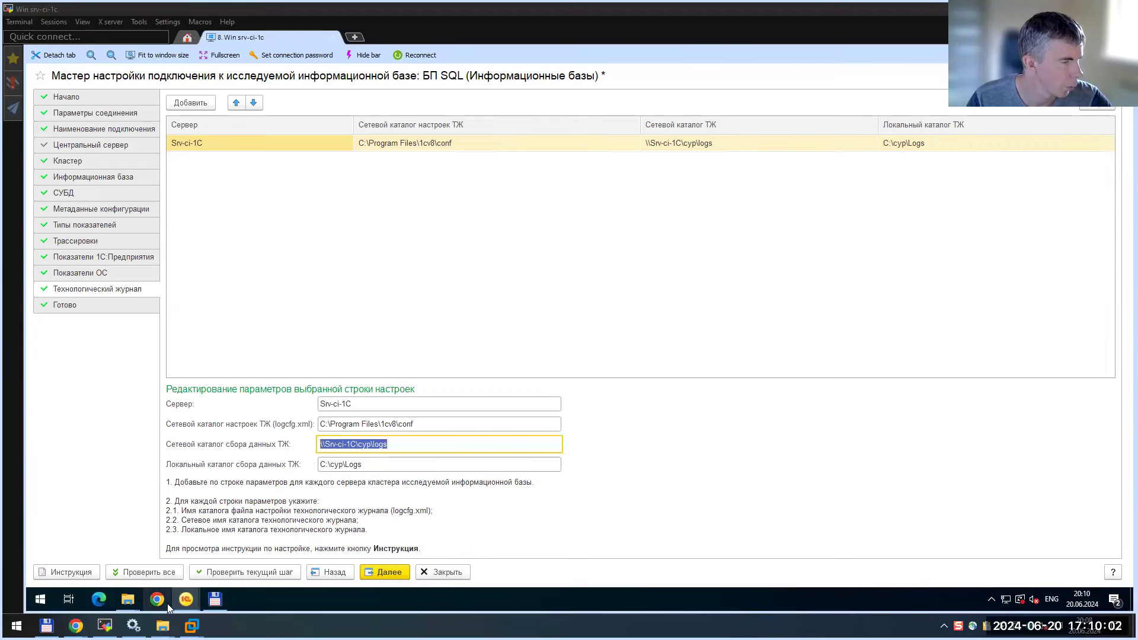
{"action": "key", "text": "Tab"}
{"action": "left_click", "coordinate": [376, 466]}
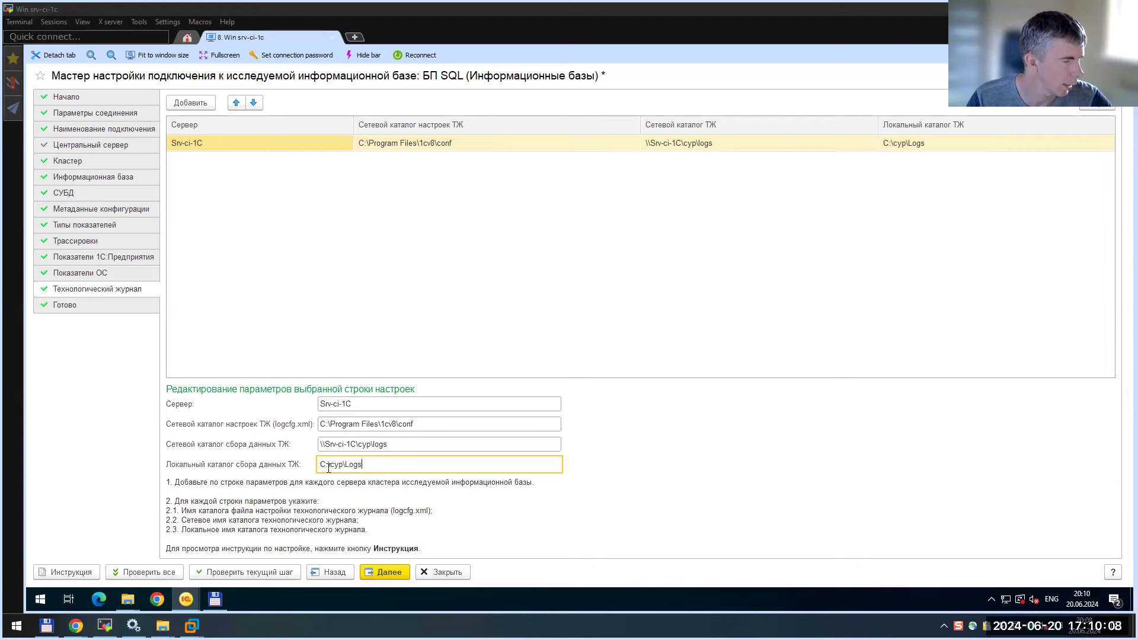
Switch to File Explorer, check the full path of the Logs folder in C:\CYP, and return to the CYP folder
{"action": "mouse_move", "coordinate": [136, 600]}
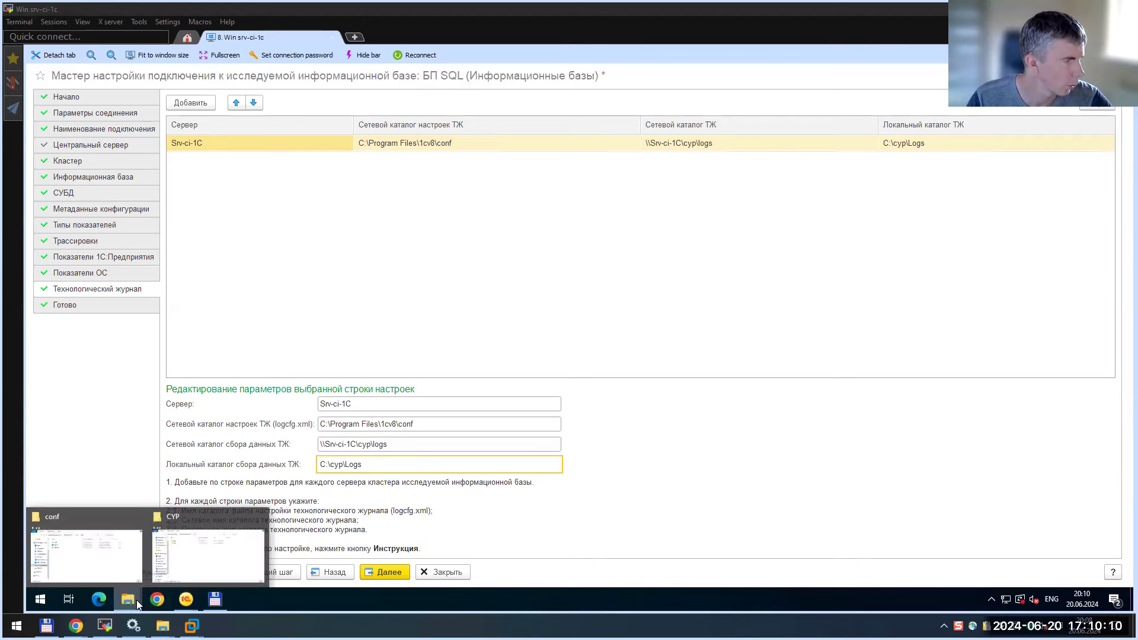
{"action": "left_click", "coordinate": [224, 546]}
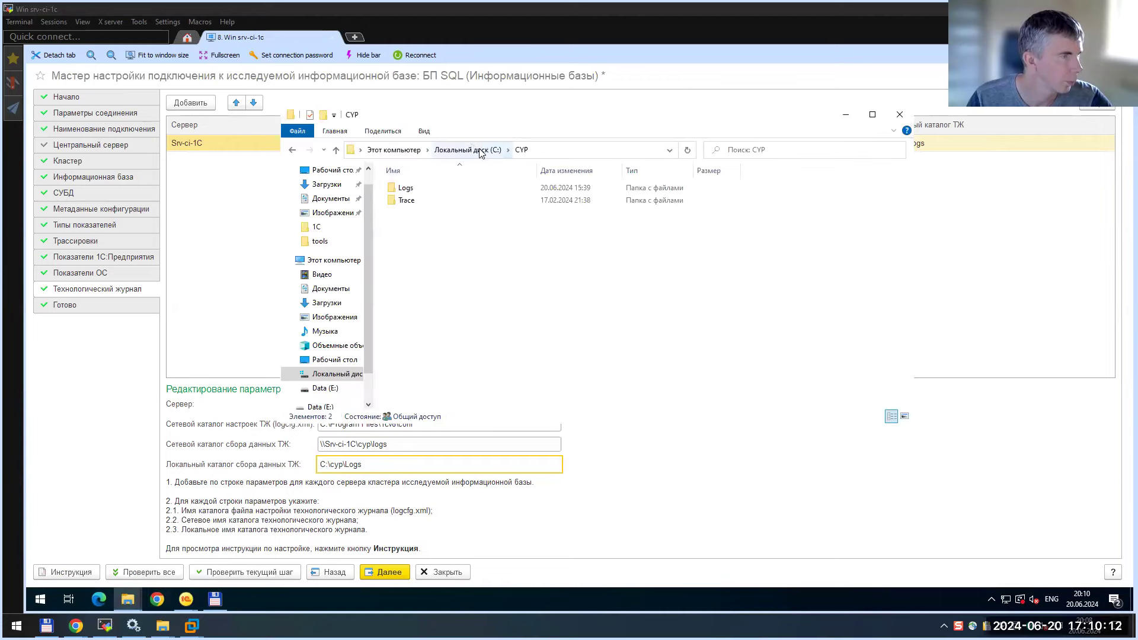
{"action": "left_click", "coordinate": [446, 153]}
{"action": "double_click", "coordinate": [412, 202]}
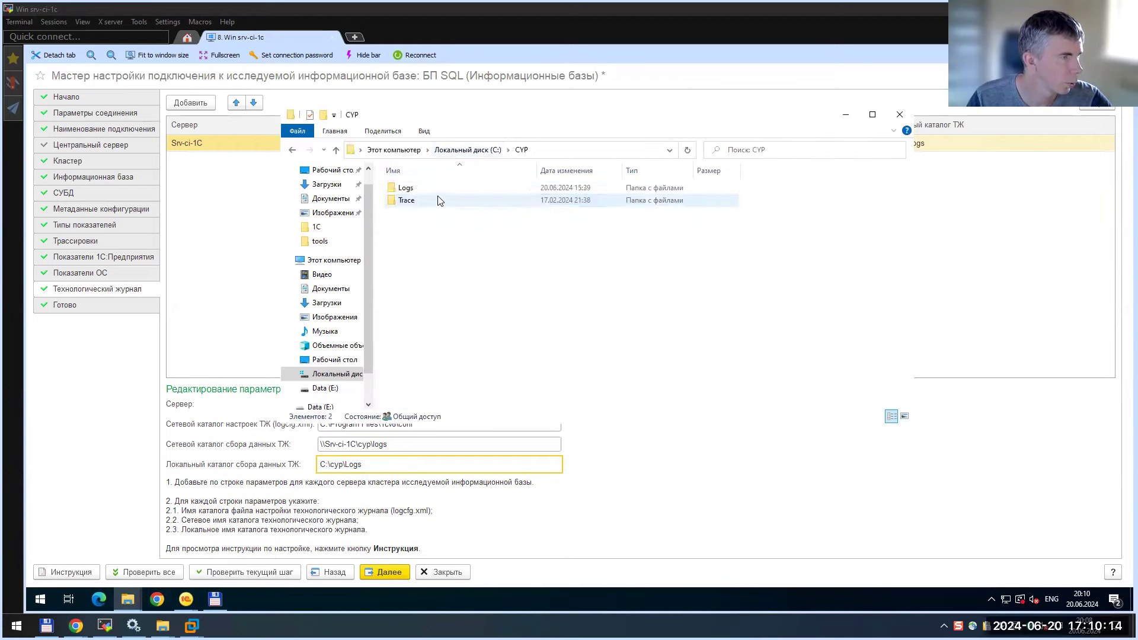
{"action": "double_click", "coordinate": [415, 188]}
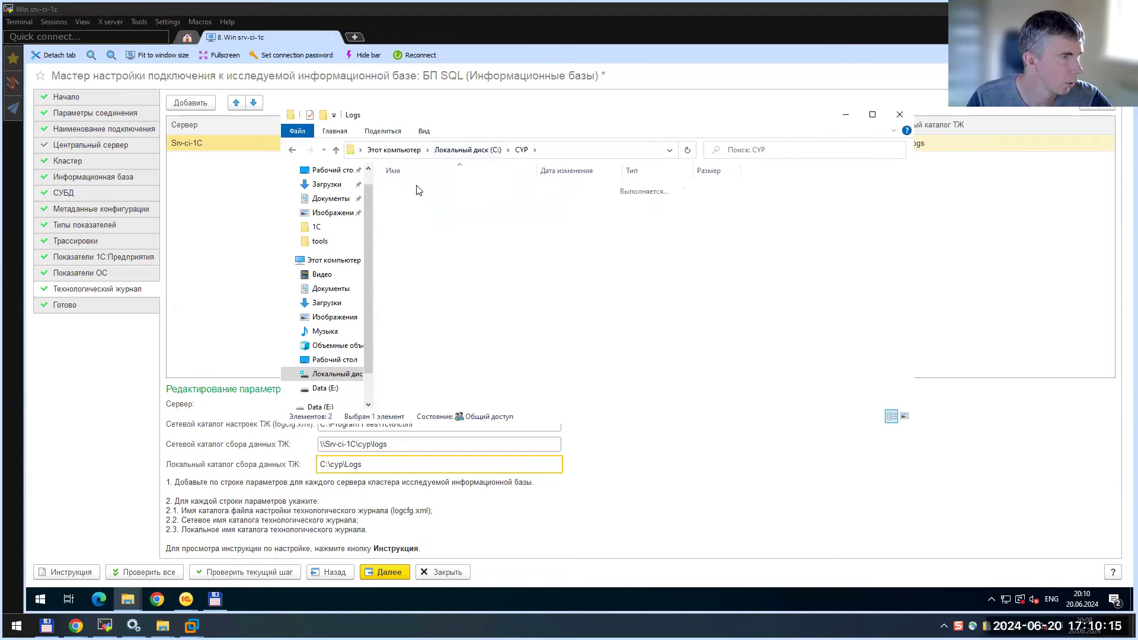
{"action": "left_click", "coordinate": [587, 150]}
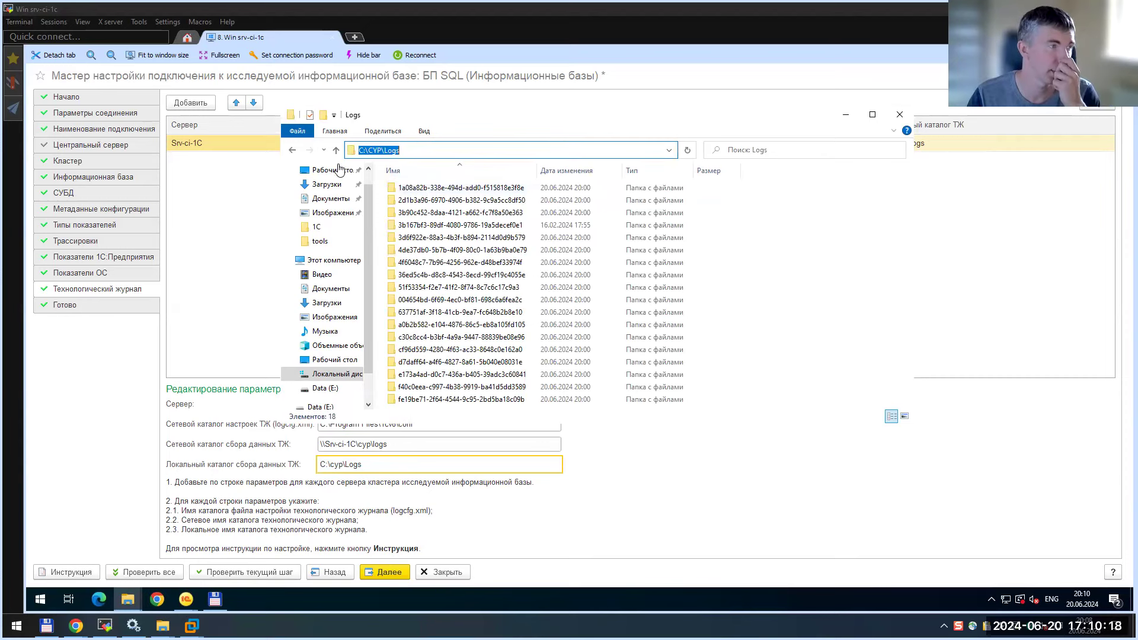
{"action": "left_click", "coordinate": [292, 150]}
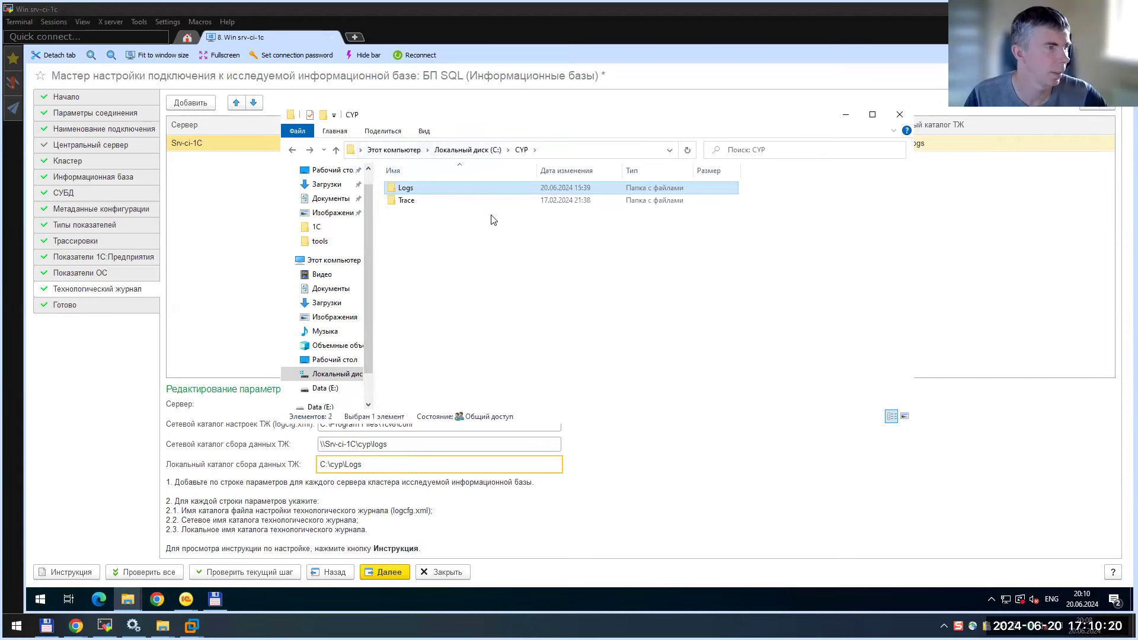
Open the Logs folder's properties and examine the LOCAL SERVICE permissions and the folder's network sharing settings
{"action": "right_click", "coordinate": [414, 186]}
{"action": "left_click", "coordinate": [487, 424]}
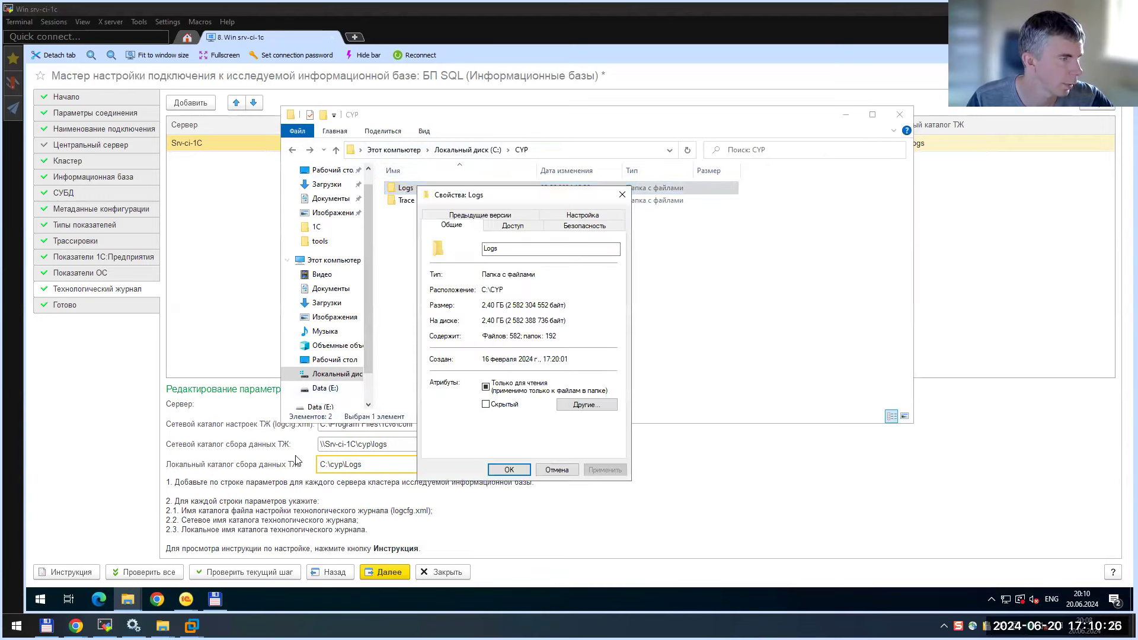
{"action": "left_click", "coordinate": [590, 228]}
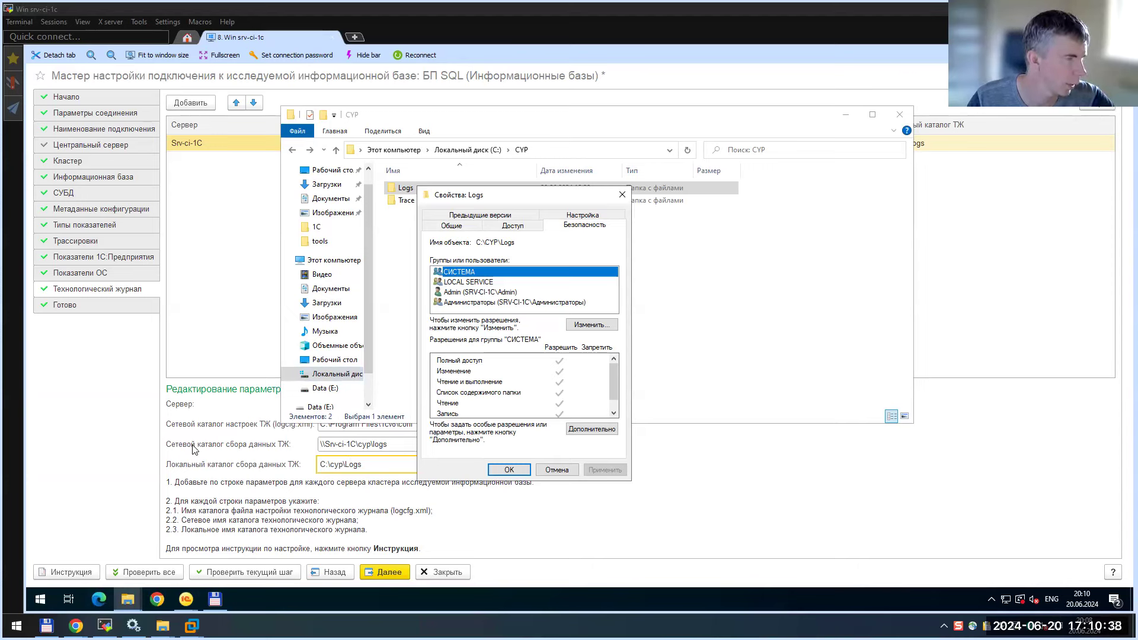
{"action": "left_click", "coordinate": [470, 284]}
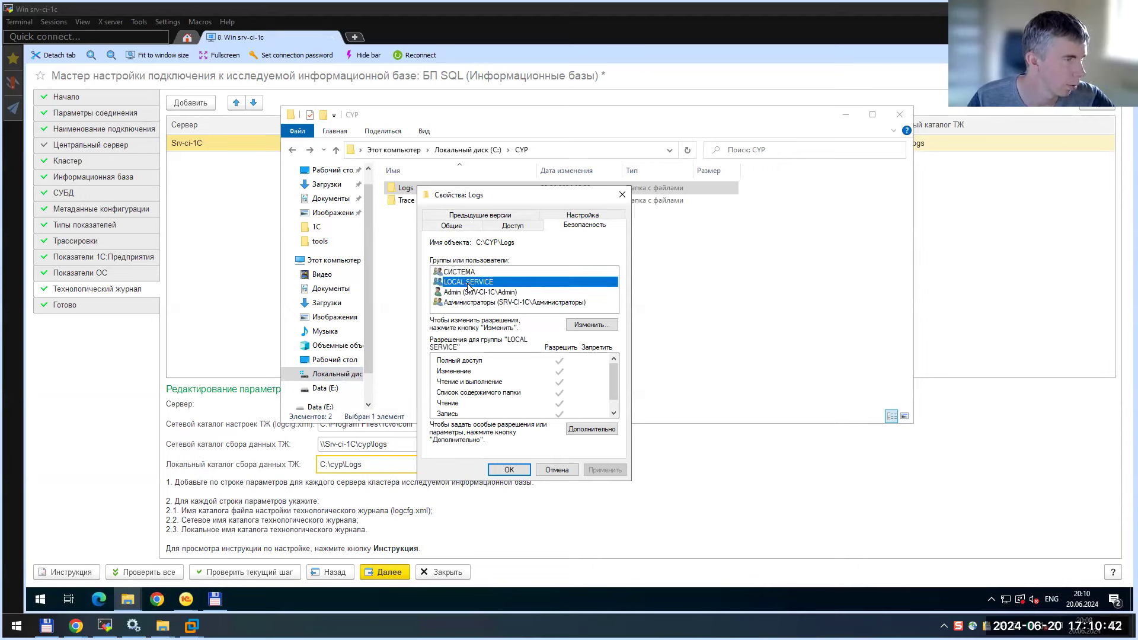
{"action": "left_click", "coordinate": [497, 228]}
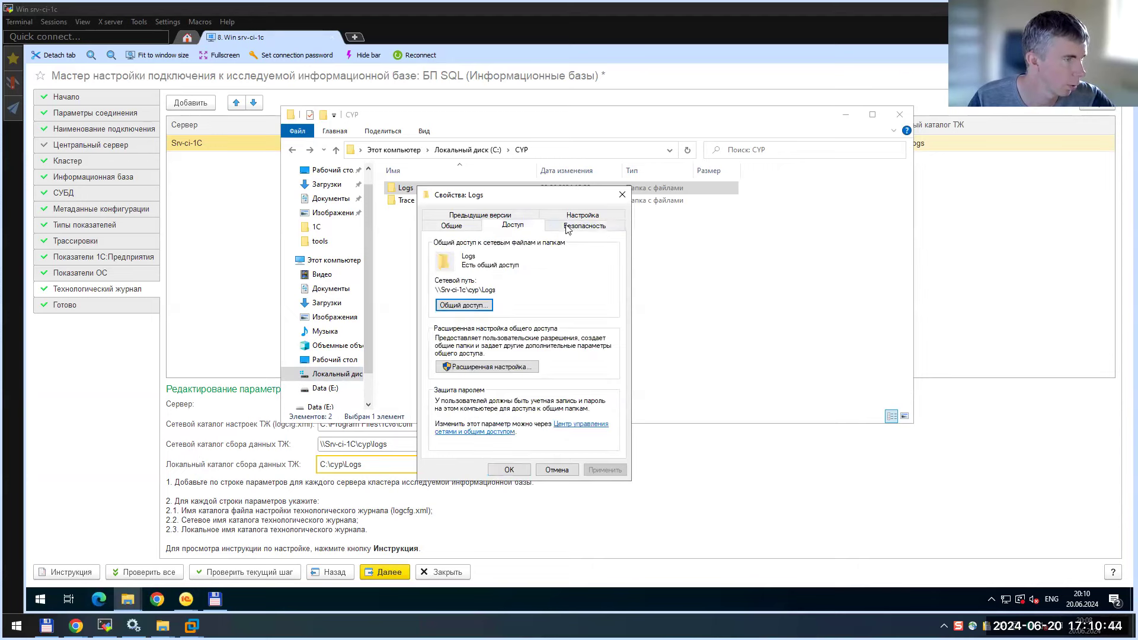
{"action": "left_click", "coordinate": [596, 228]}
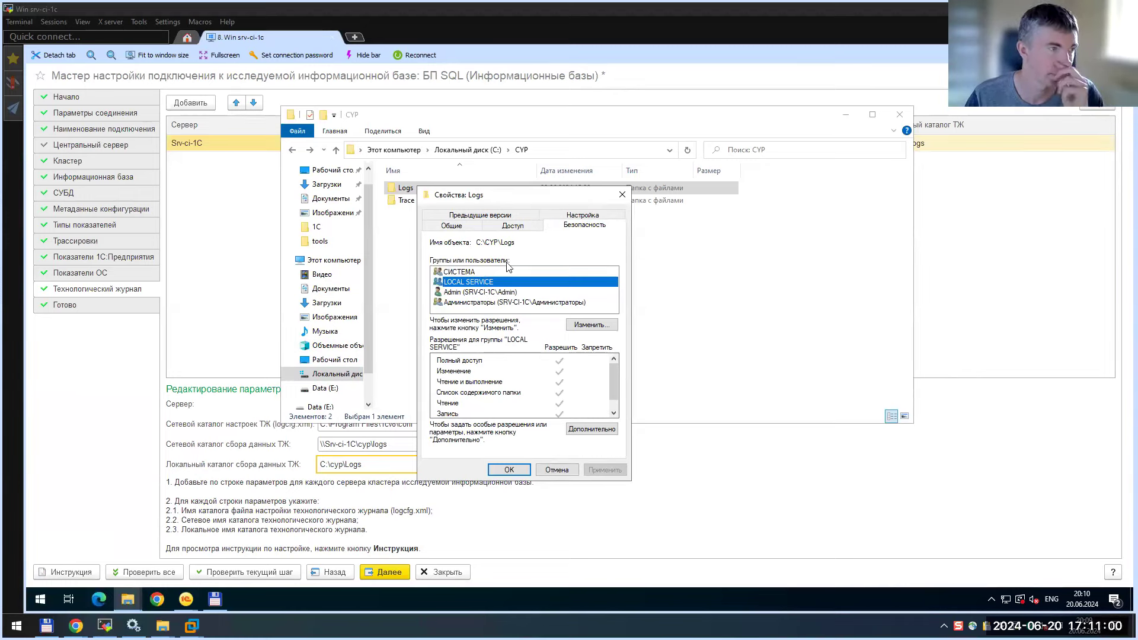
Close the Logs folder's properties, return to the wizard, and compare the network and local technological log collection directories for Srv-ci-1C
{"action": "left_click", "coordinate": [622, 195]}
{"action": "left_click", "coordinate": [400, 444]}
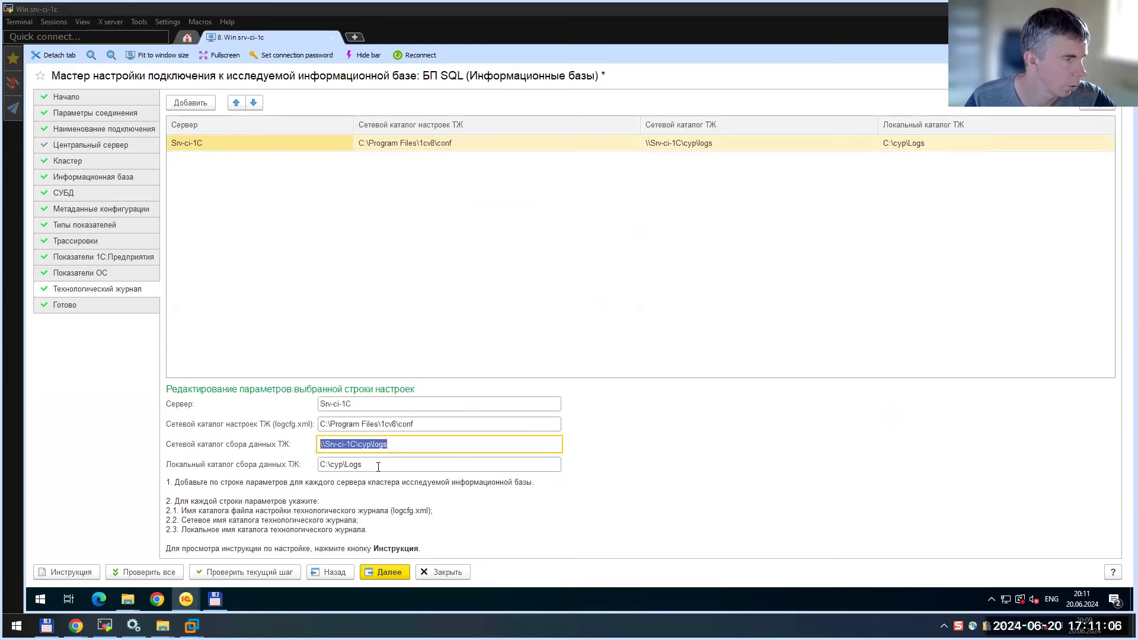
{"action": "left_click", "coordinate": [379, 467]}
{"action": "key", "text": "ctrl+a"}
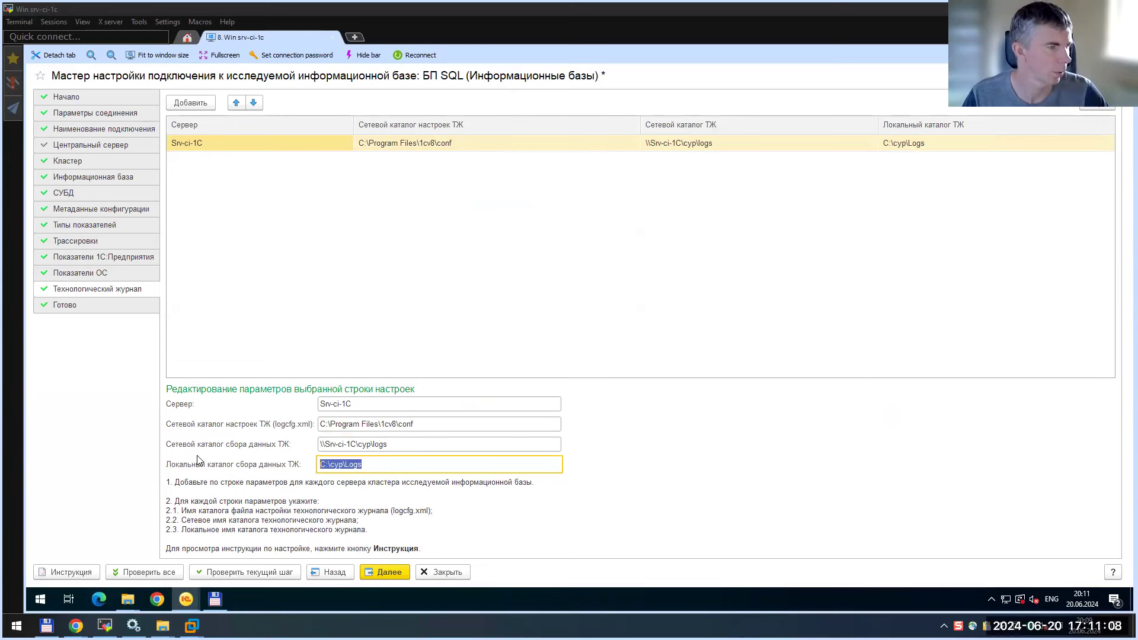
{"action": "left_click", "coordinate": [352, 446]}
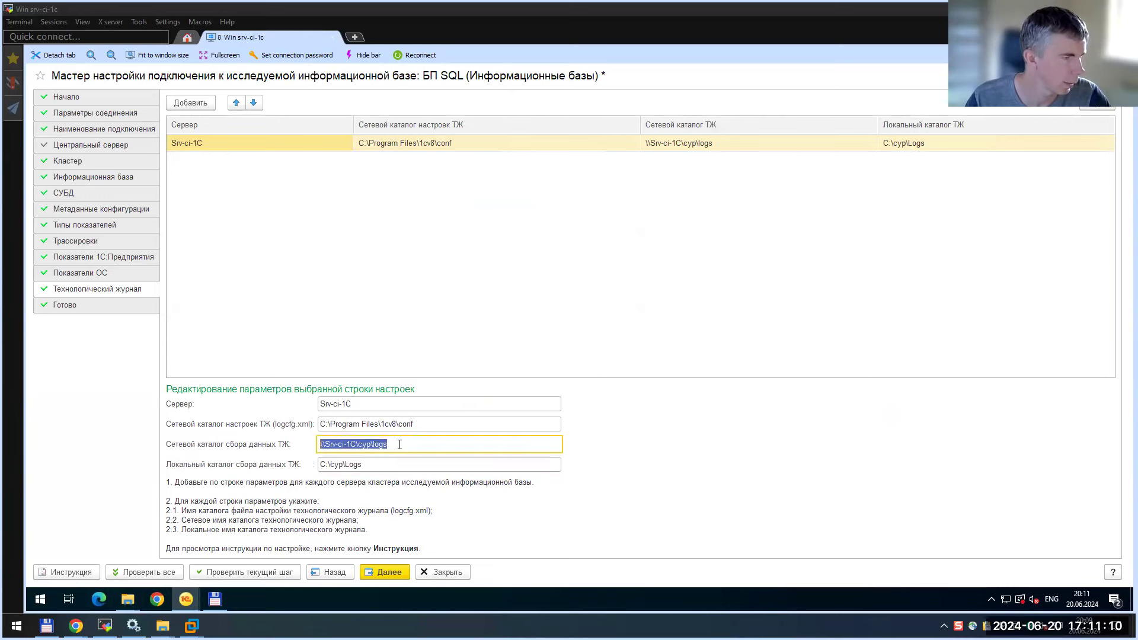
{"action": "left_click", "coordinate": [401, 444]}
{"action": "left_click", "coordinate": [381, 465]}
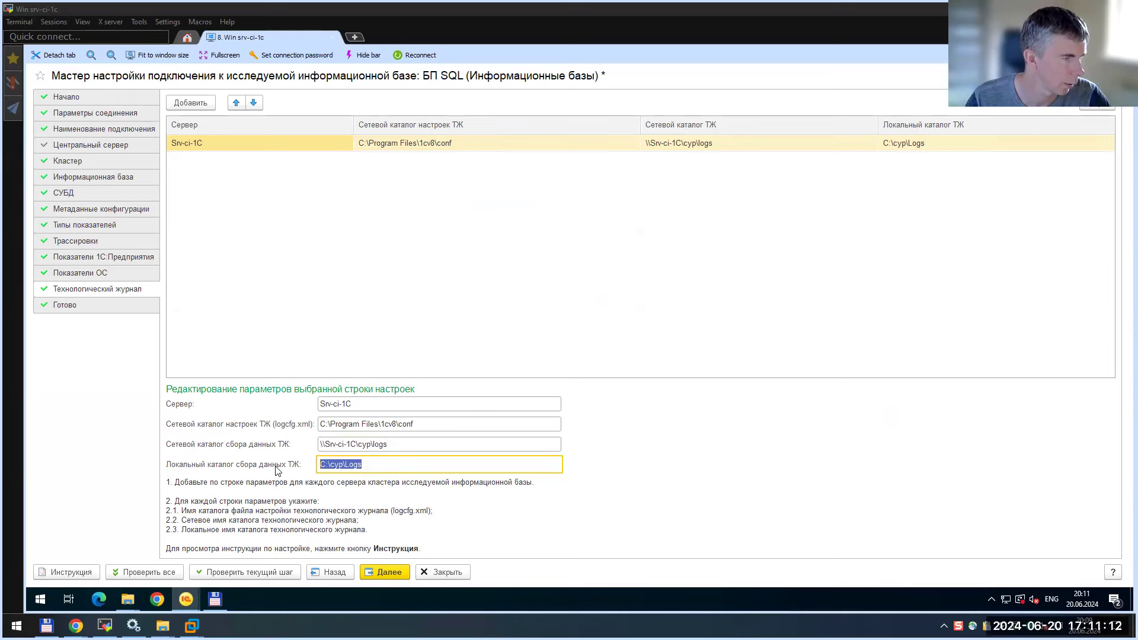
{"action": "left_click", "coordinate": [356, 445]}
{"action": "left_click", "coordinate": [400, 445]}
{"action": "double_click", "coordinate": [409, 443]}
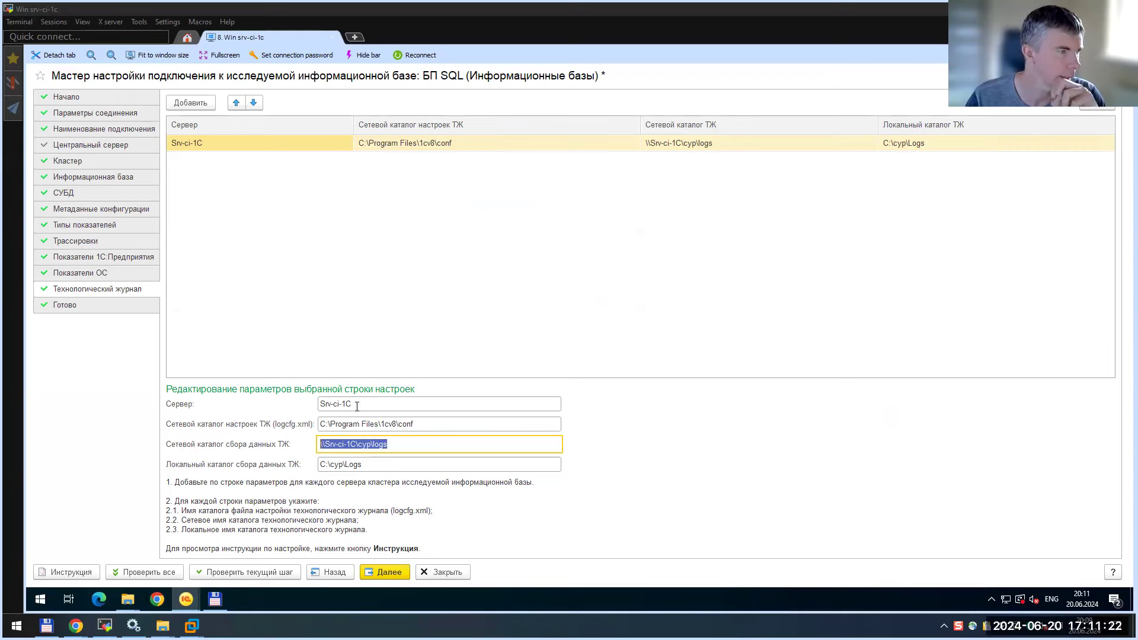
Run the technological log check, finish the connection setup wizard, and choose the БП SQL information base for monitoring
{"action": "left_click", "coordinate": [392, 576]}
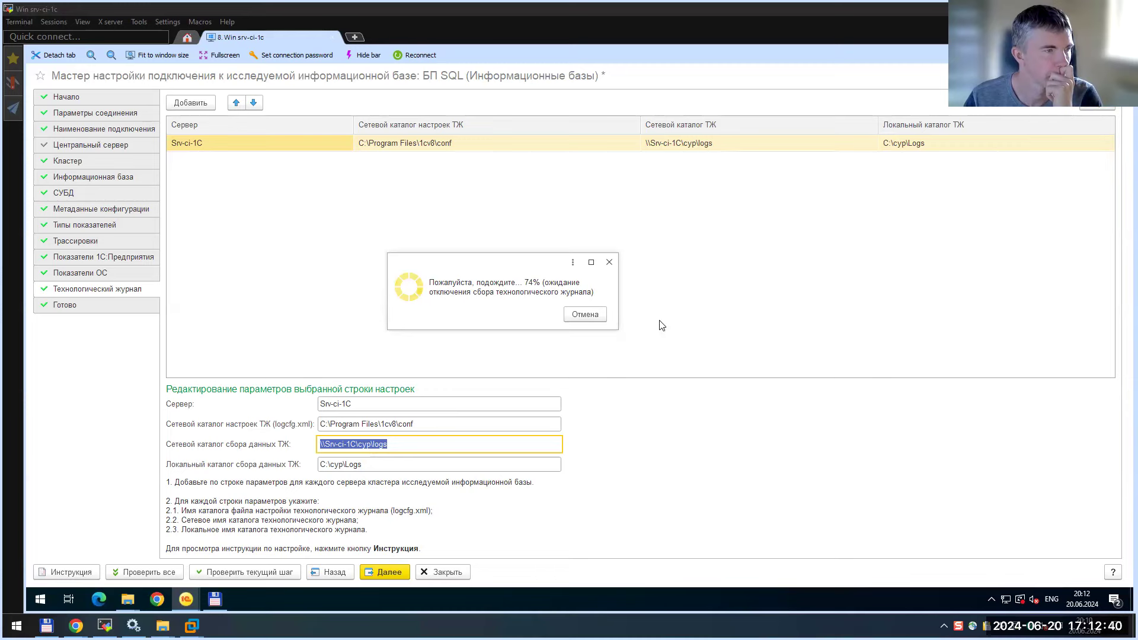
{"action": "left_click_drag", "start_coordinate": [513, 268], "coordinate": [566, 274]}
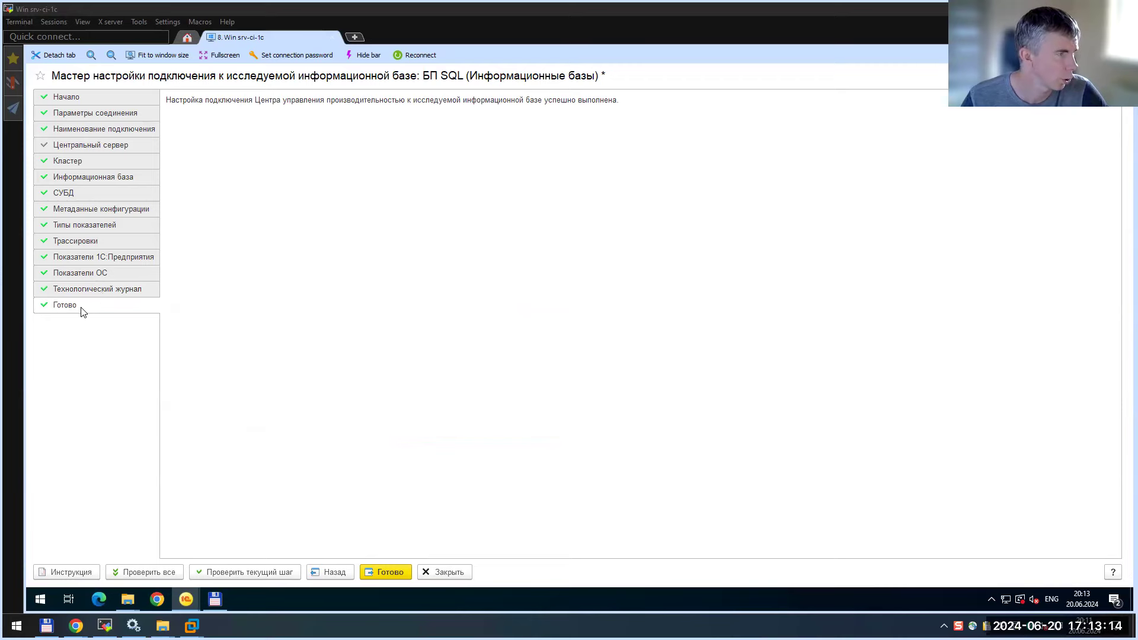
{"action": "left_click", "coordinate": [392, 577]}
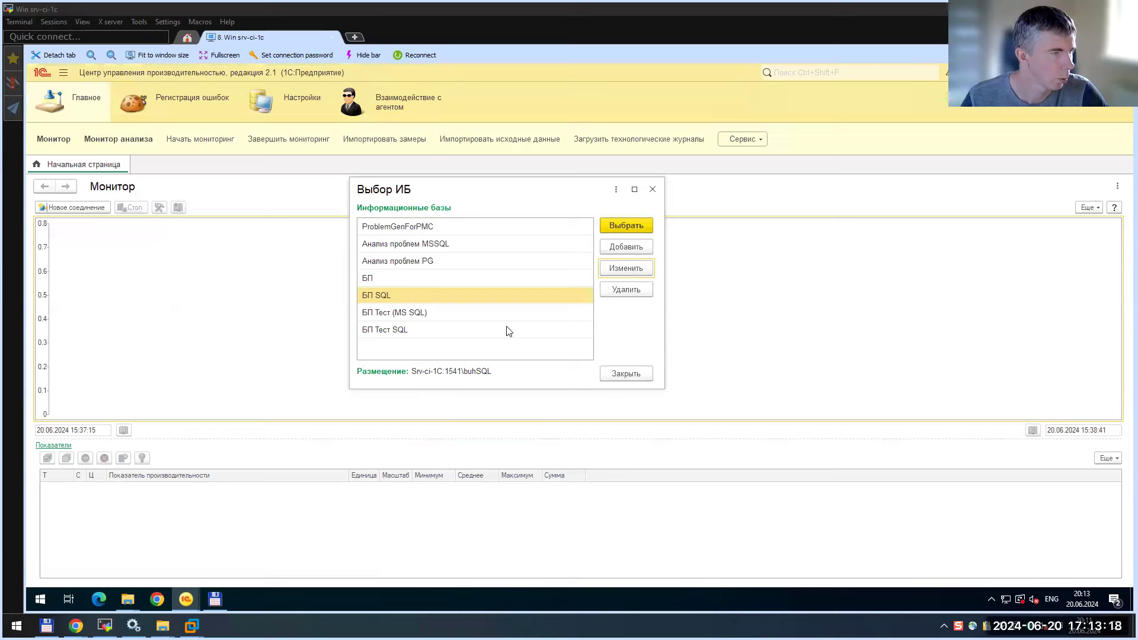
{"action": "left_click", "coordinate": [635, 228]}
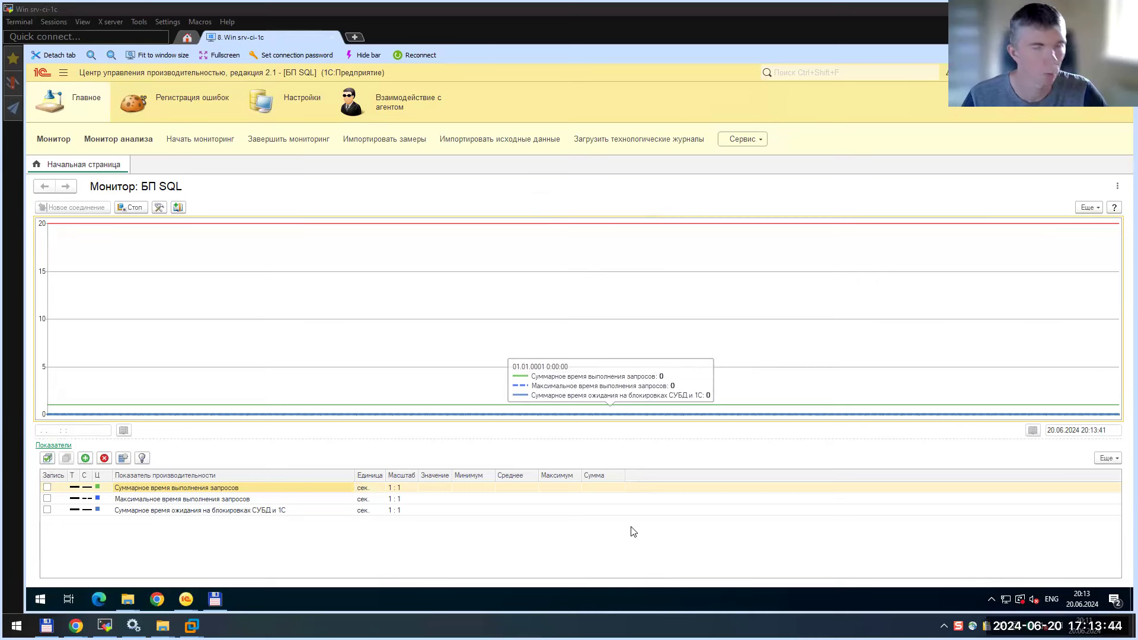
Switch to the browser and open section 2.11.2, Симптомы наличия узких мест в конфигурации, in the 1С:ИТС documentation
{"action": "mouse_move", "coordinate": [76, 626]}
{"action": "left_click", "coordinate": [187, 588]}
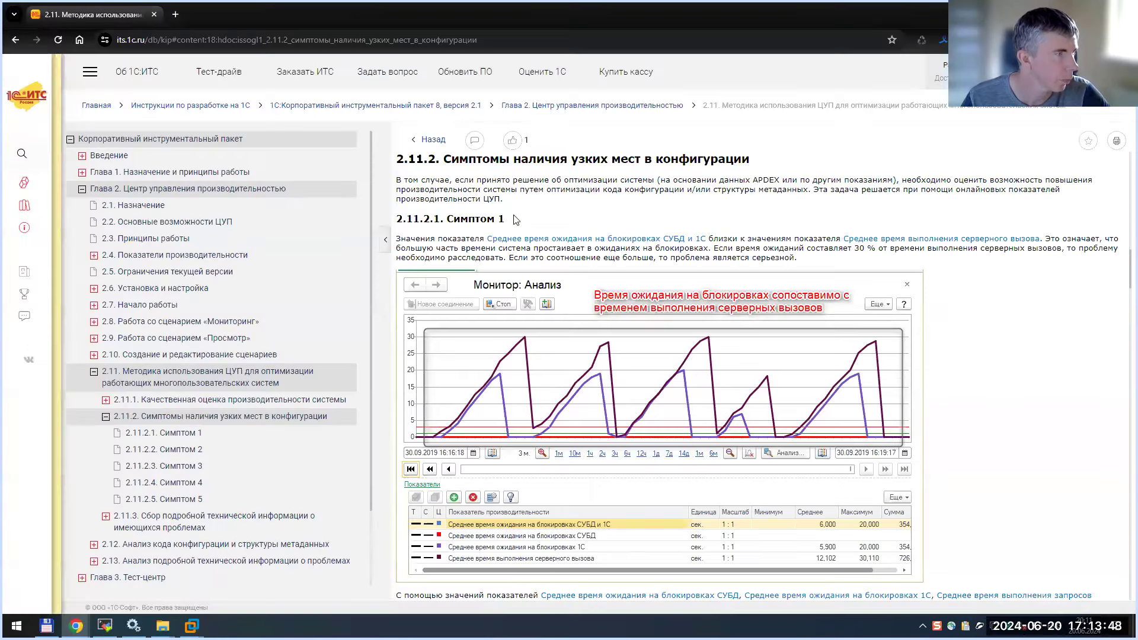
{"action": "left_click", "coordinate": [441, 46]}
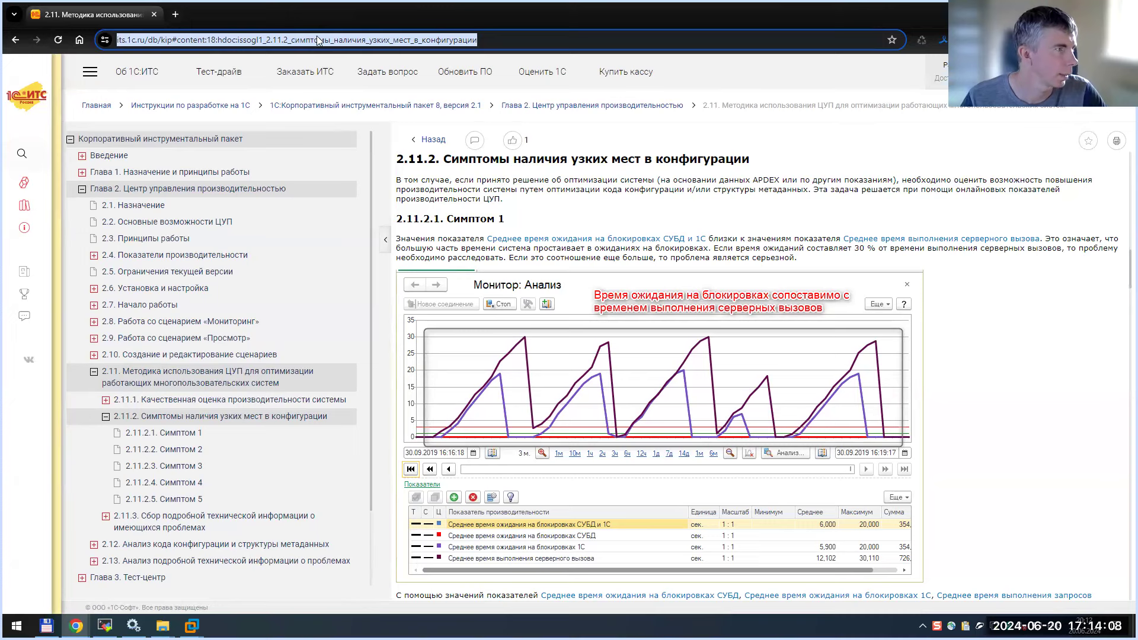
{"action": "key", "text": "Escape"}
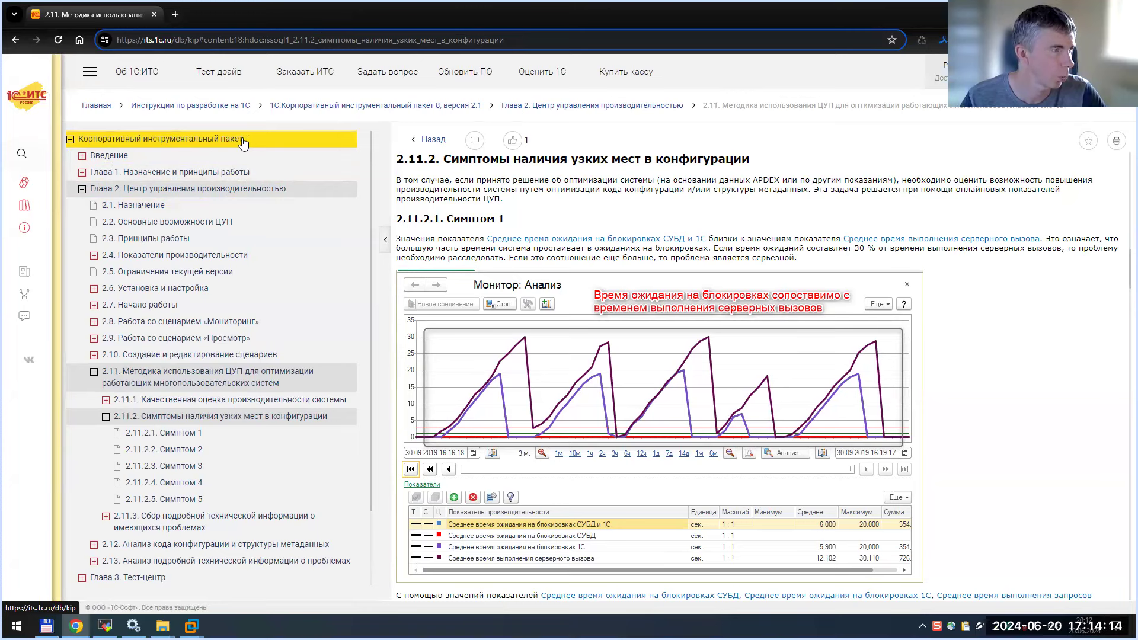
{"action": "left_click", "coordinate": [22, 153]}
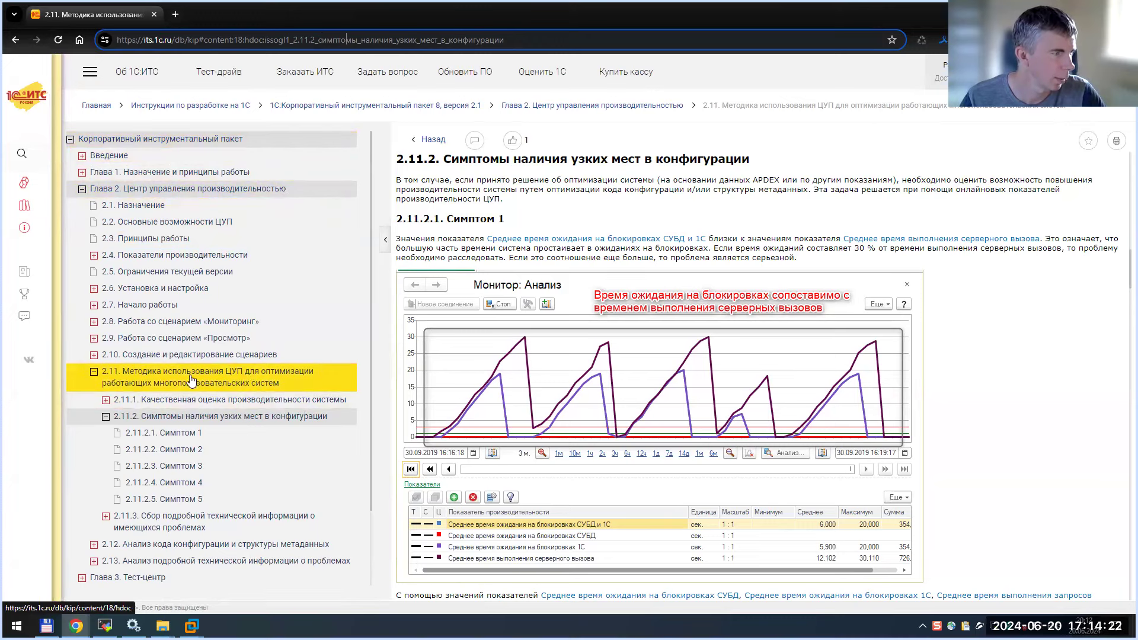
{"action": "left_click", "coordinate": [232, 423]}
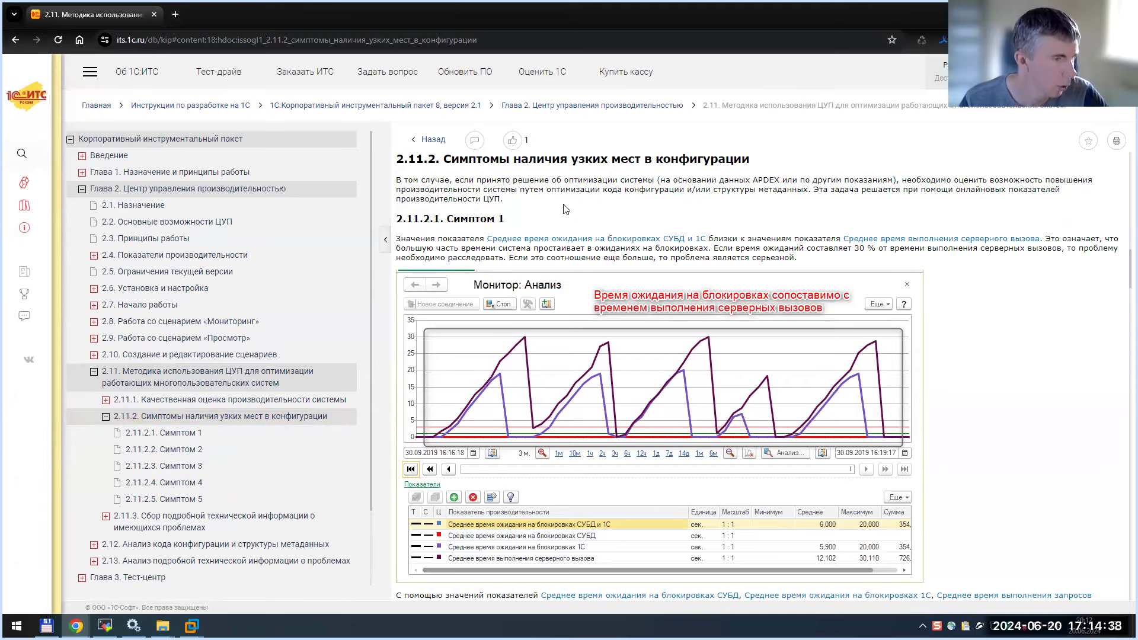
Collapse section 2.11.1 in the contents and read the Симптом 1 subsection with its lock wait charts
{"action": "scroll", "coordinate": [563, 225], "scroll_direction": "down", "scroll_amount": 3}
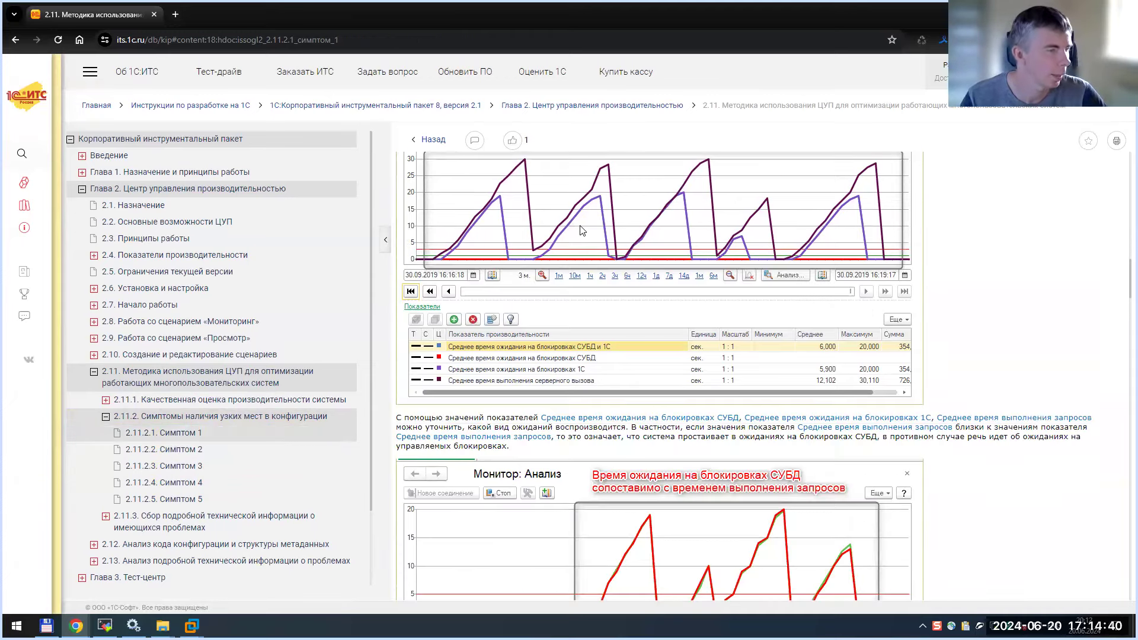
{"action": "scroll", "coordinate": [582, 231], "scroll_direction": "up", "scroll_amount": 5}
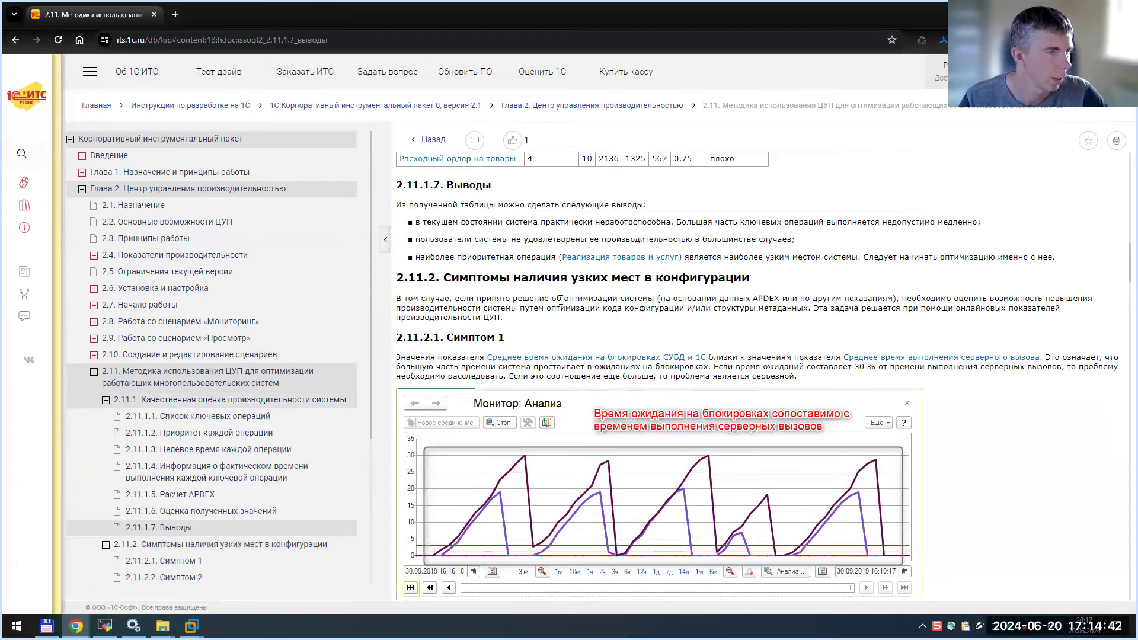
{"action": "left_click", "coordinate": [106, 401]}
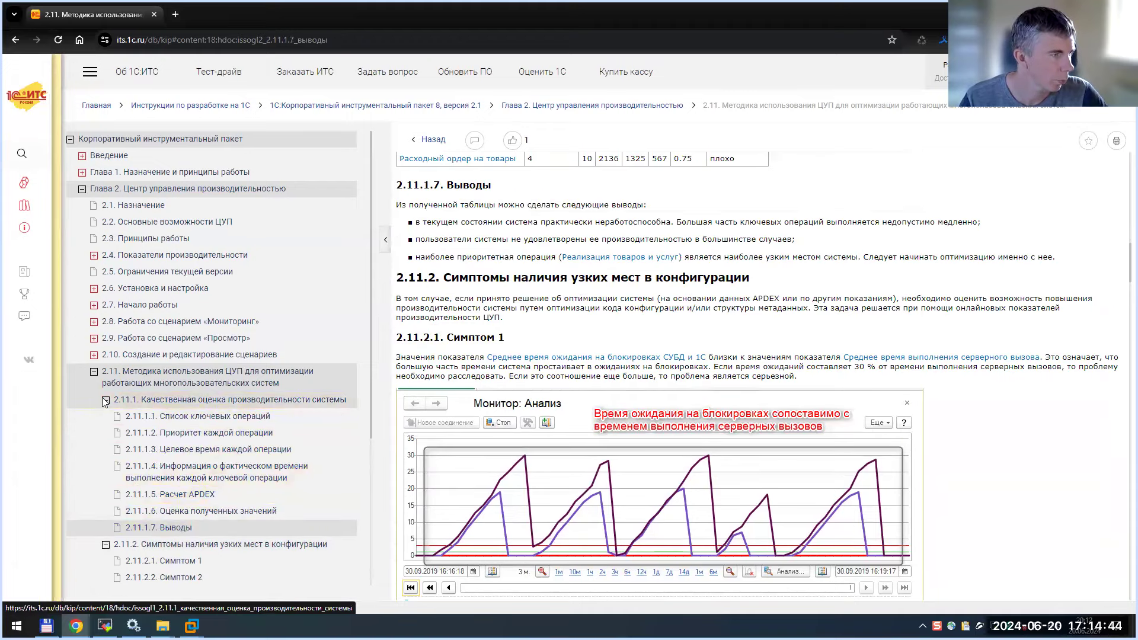
{"action": "left_click", "coordinate": [169, 433]}
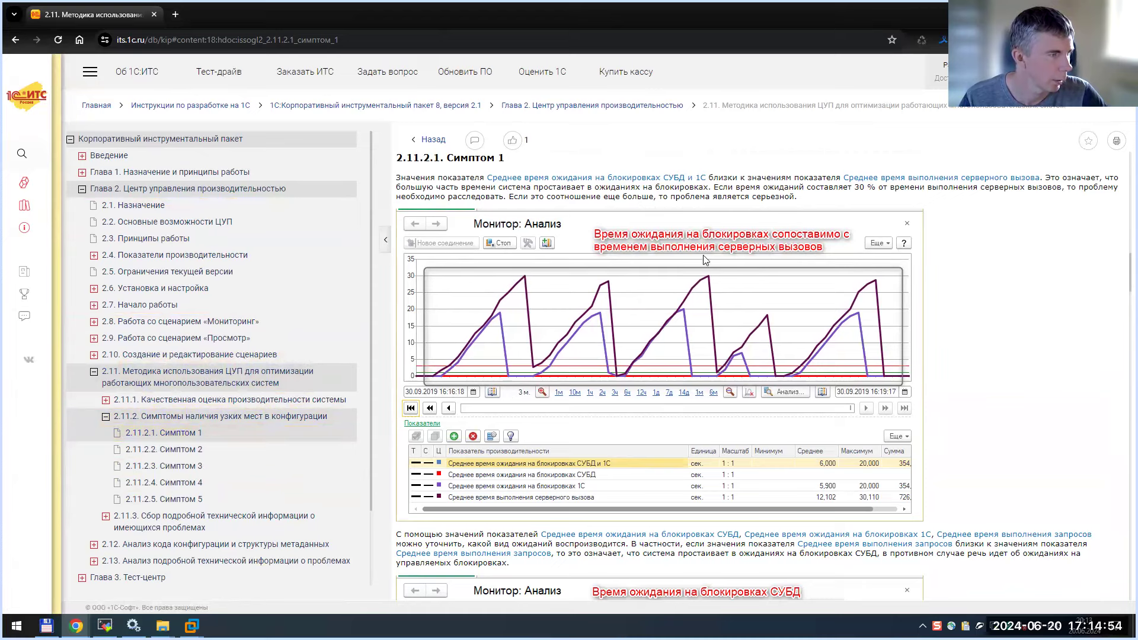
{"action": "scroll", "coordinate": [656, 194], "scroll_direction": "down", "scroll_amount": 8}
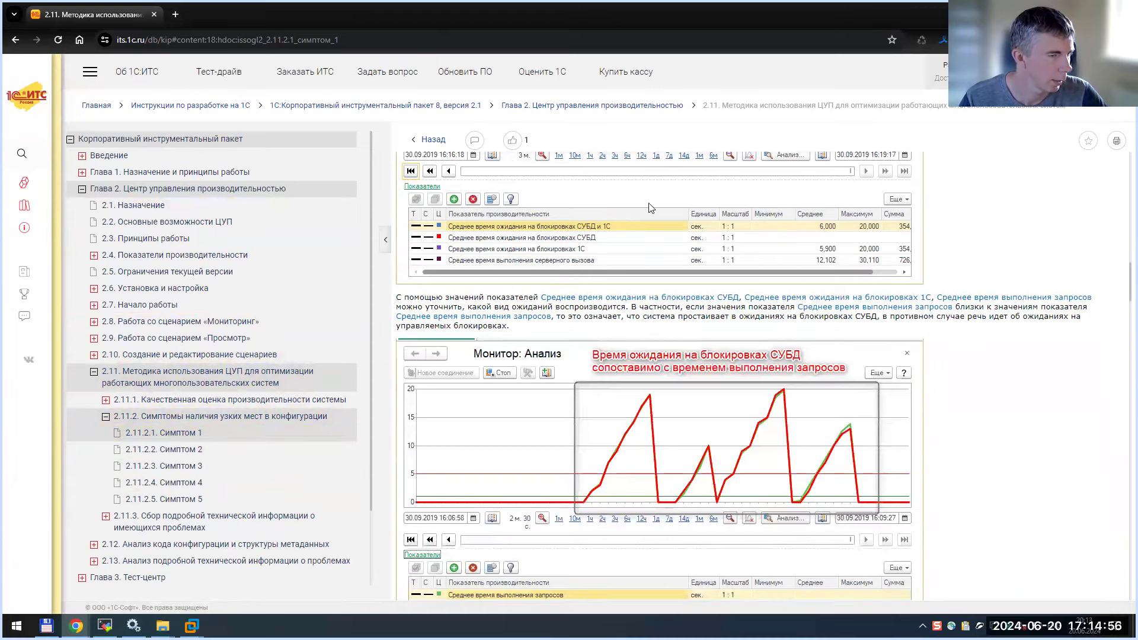
{"action": "scroll", "coordinate": [703, 223], "scroll_direction": "up", "scroll_amount": 6}
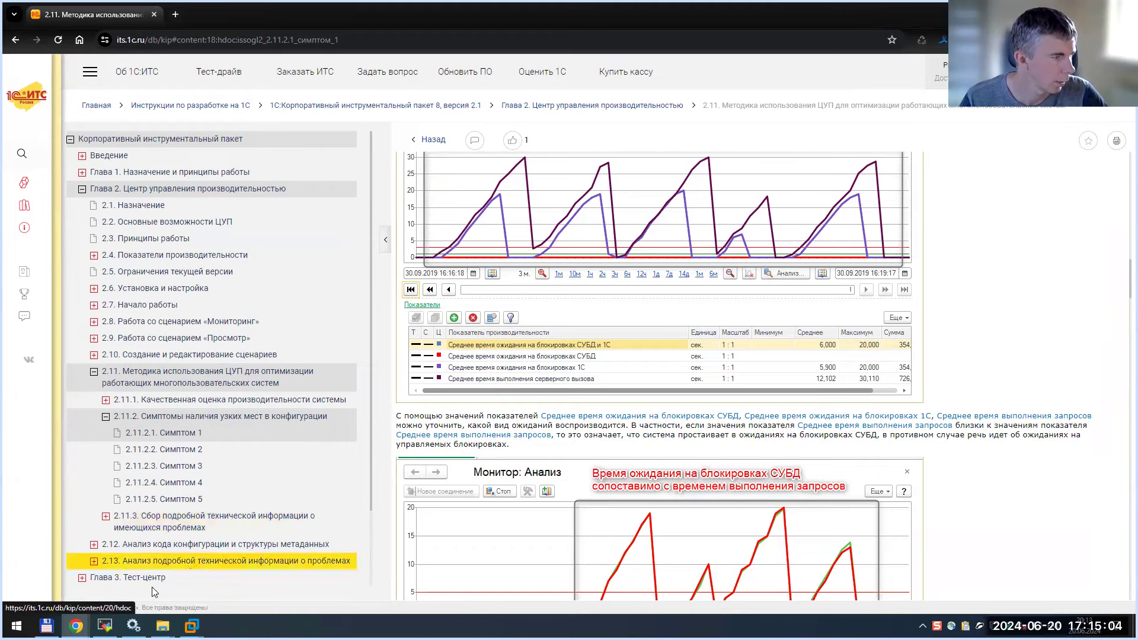
Return to the БП SQL monitor in the remote session and examine the chart for each of the three listed performance indicators
{"action": "mouse_move", "coordinate": [104, 627]}
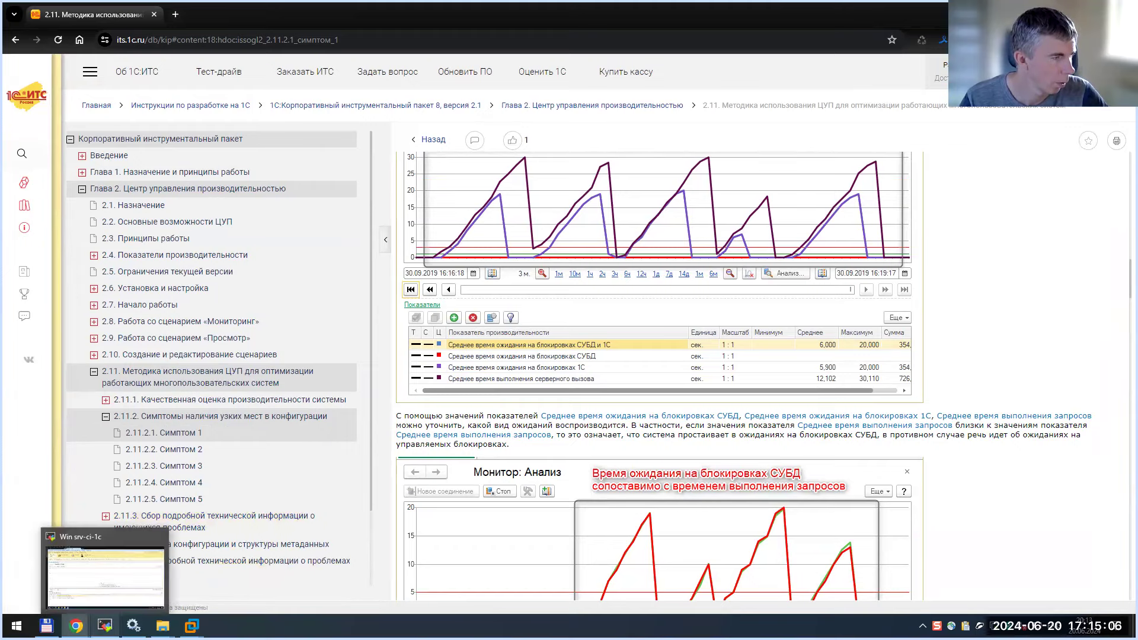
{"action": "left_click", "coordinate": [104, 572]}
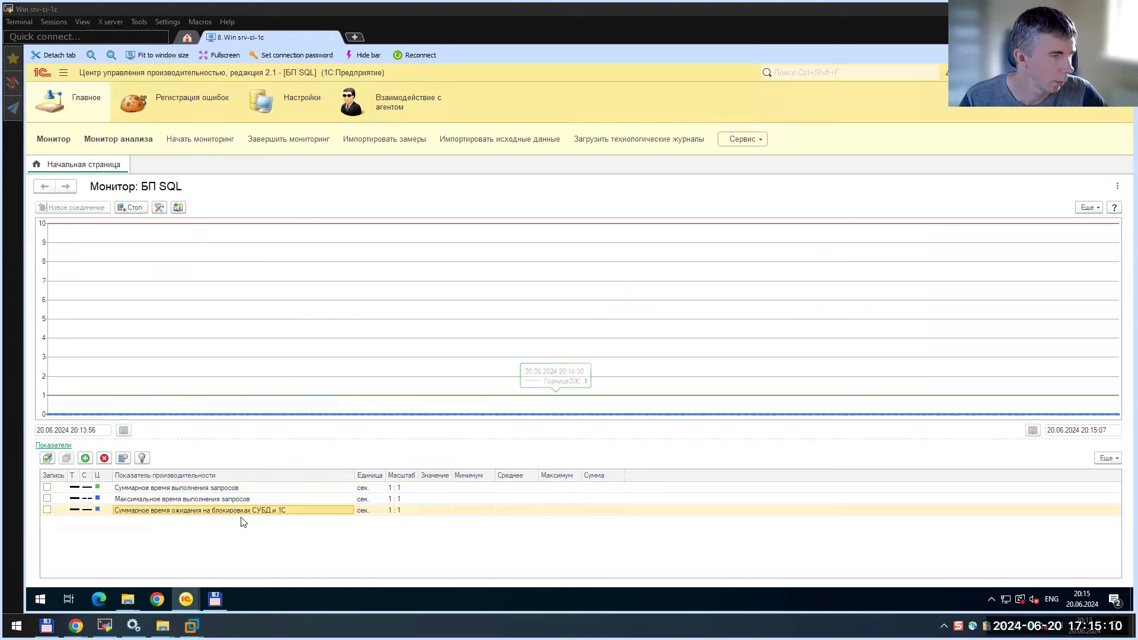
{"action": "mouse_move", "coordinate": [784, 230]}
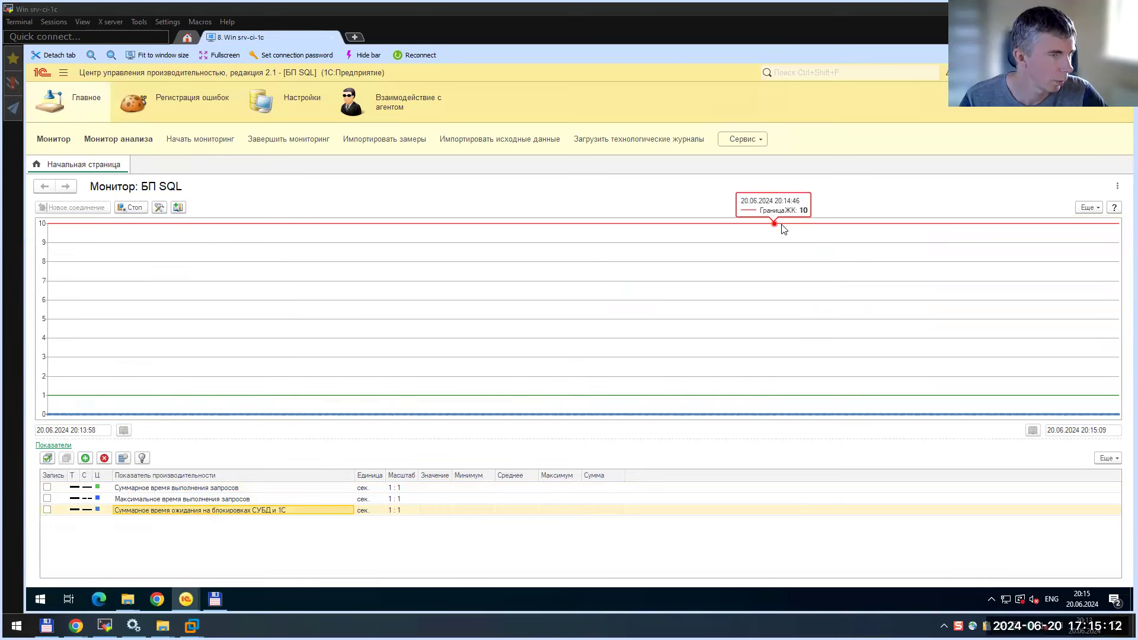
{"action": "left_click", "coordinate": [190, 490]}
{"action": "left_click", "coordinate": [190, 498]}
{"action": "left_click", "coordinate": [194, 510]}
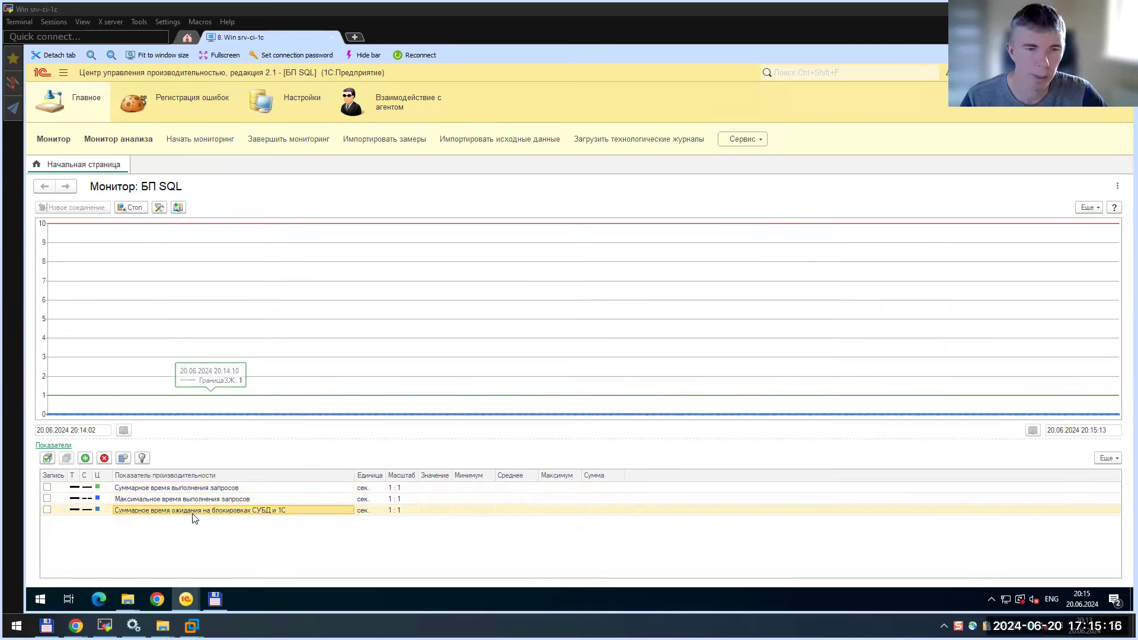
{"action": "left_click", "coordinate": [165, 489]}
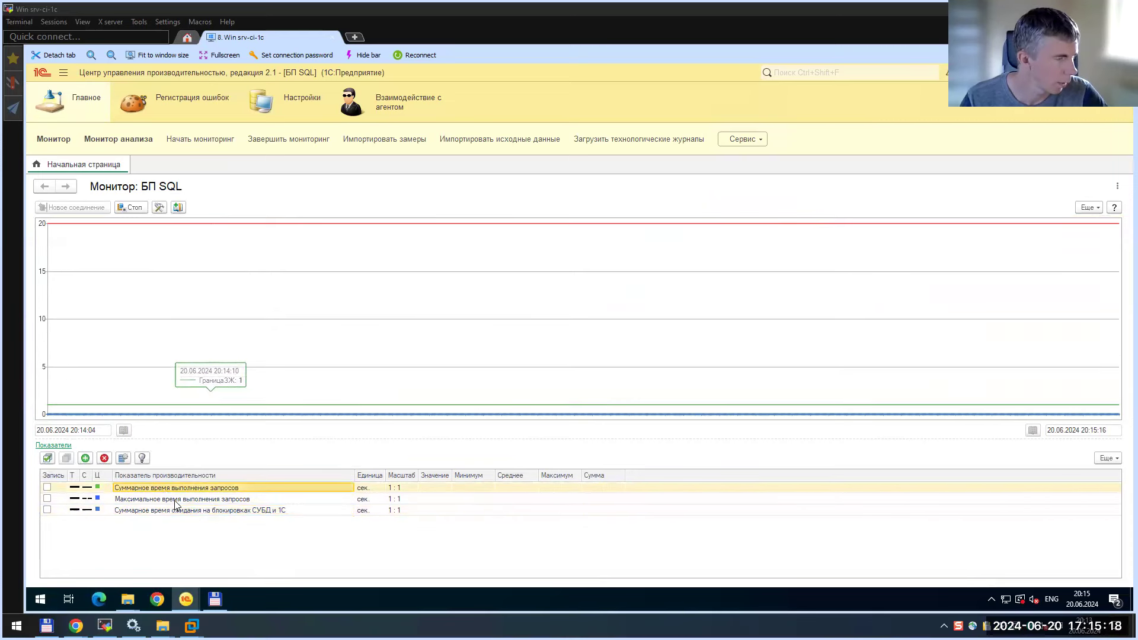
{"action": "left_click", "coordinate": [177, 502]}
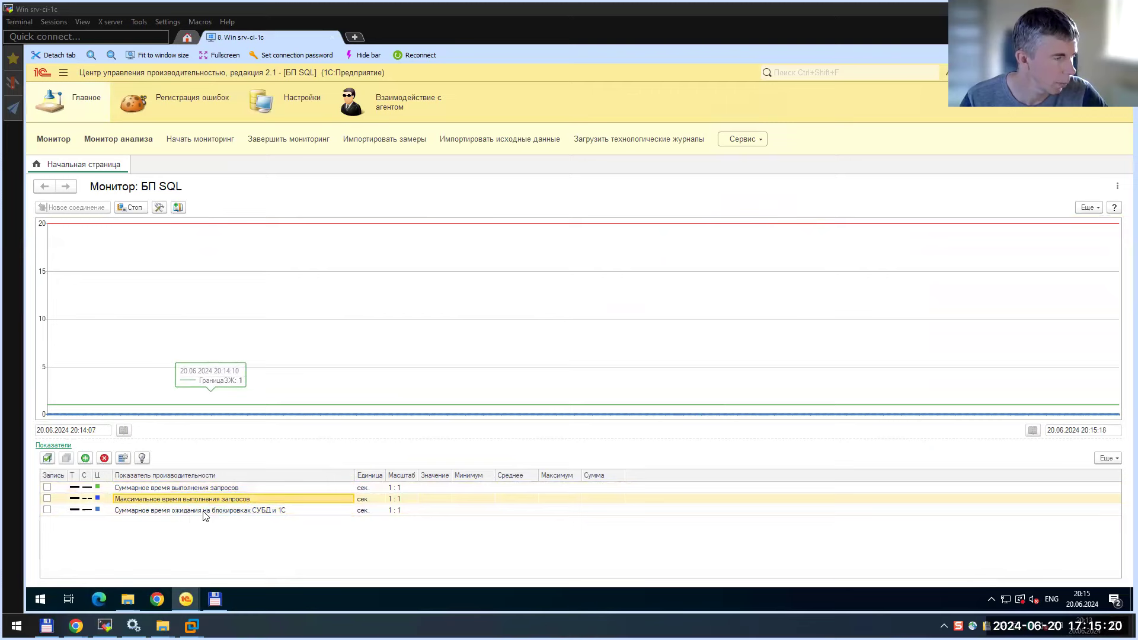
{"action": "left_click", "coordinate": [203, 511]}
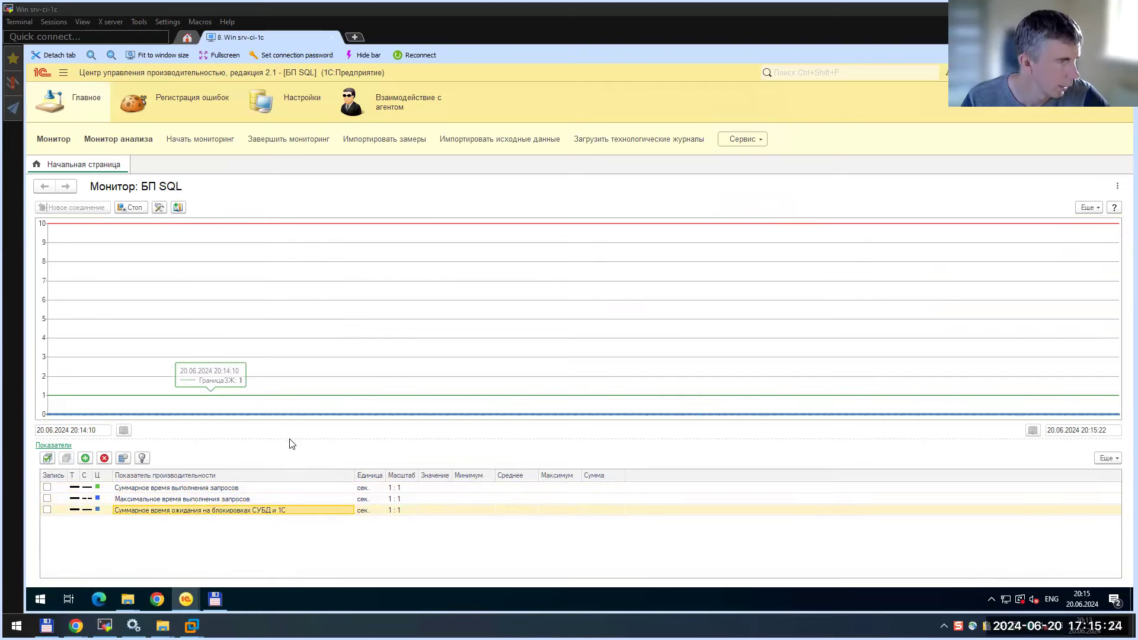
Enlarge the indicators table, start adding an indicator, and review the available query, lock wait, deadlock and analysis groups
{"action": "left_click_drag", "start_coordinate": [292, 402], "coordinate": [285, 382]}
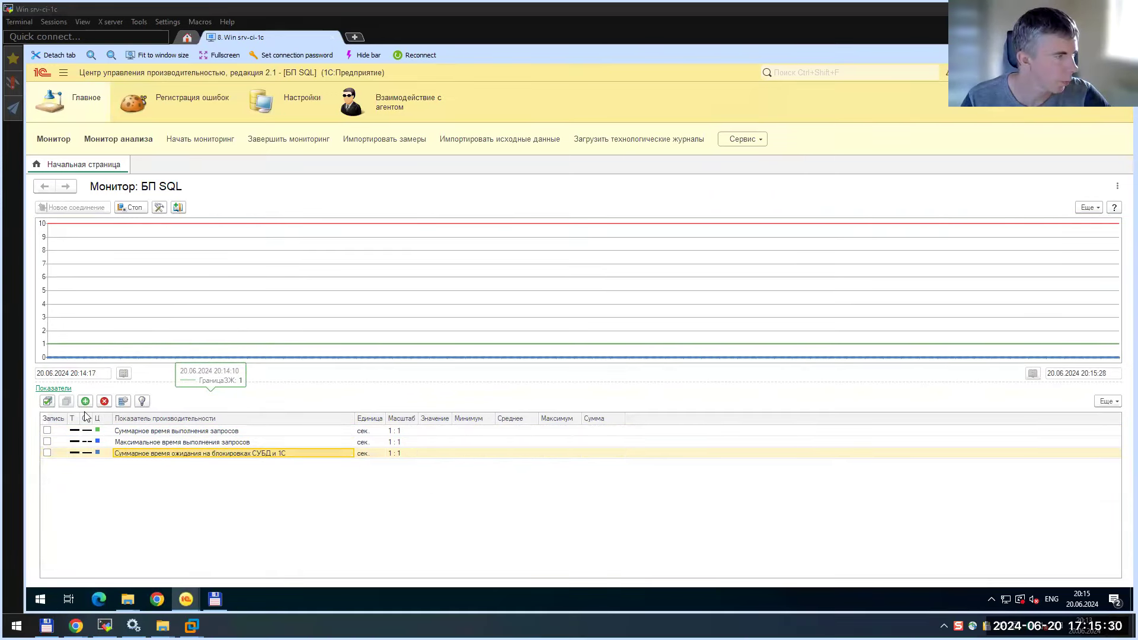
{"action": "left_click", "coordinate": [84, 402]}
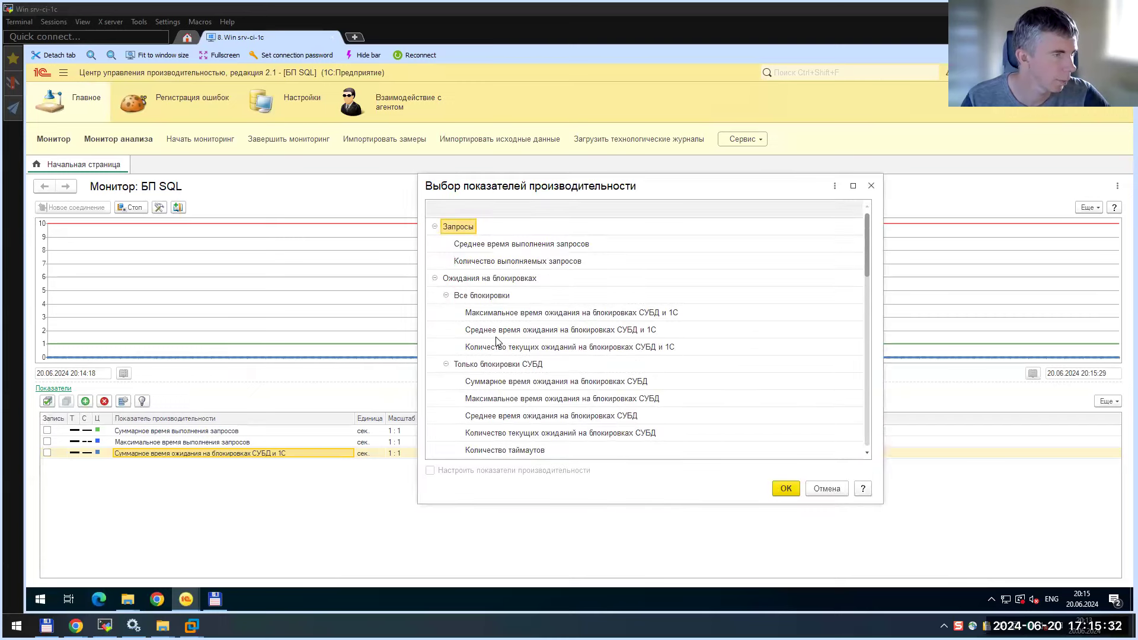
{"action": "scroll", "coordinate": [497, 341], "scroll_direction": "down", "scroll_amount": 5}
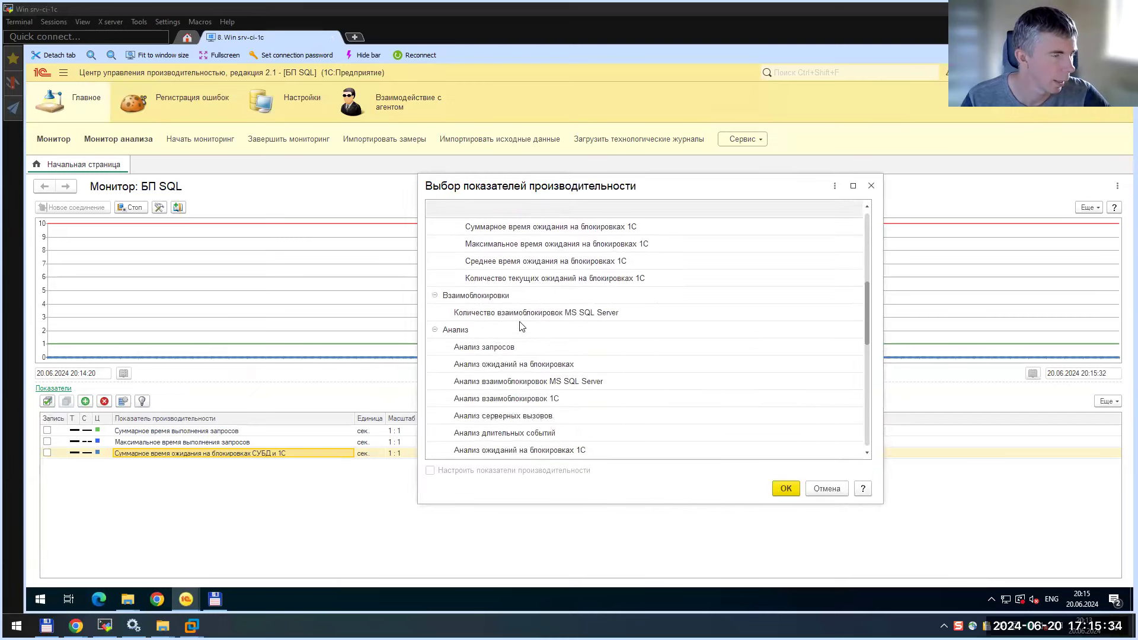
{"action": "scroll", "coordinate": [522, 326], "scroll_direction": "up", "scroll_amount": 5}
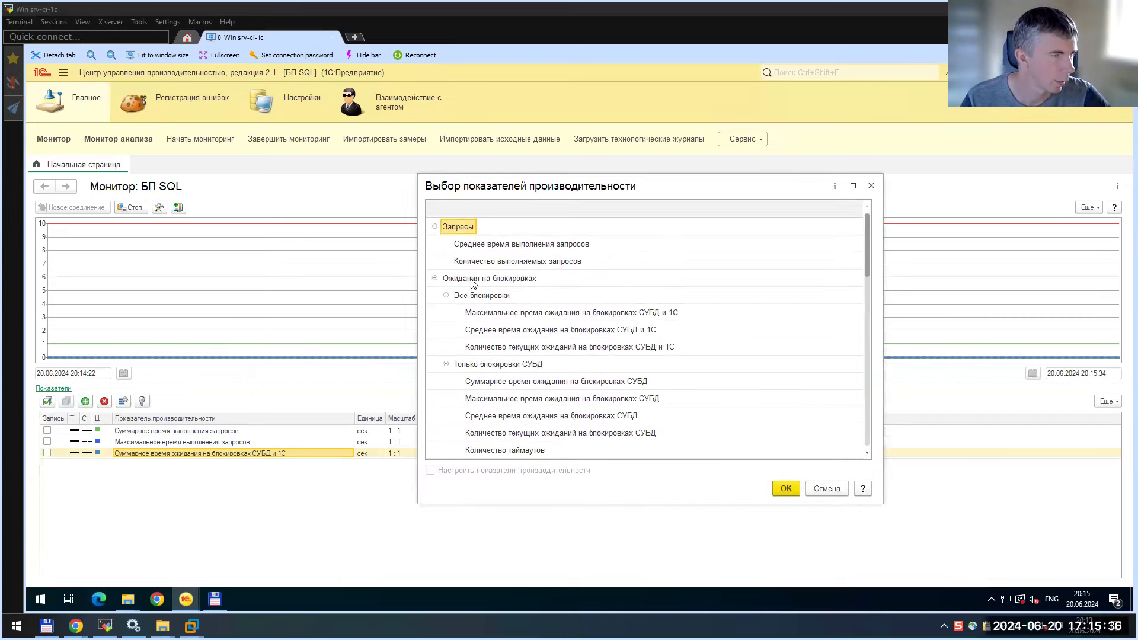
{"action": "scroll", "coordinate": [622, 326], "scroll_direction": "down", "scroll_amount": 2}
{"action": "scroll", "coordinate": [545, 296], "scroll_direction": "up", "scroll_amount": 1}
{"action": "scroll", "coordinate": [548, 299], "scroll_direction": "down", "scroll_amount": 4}
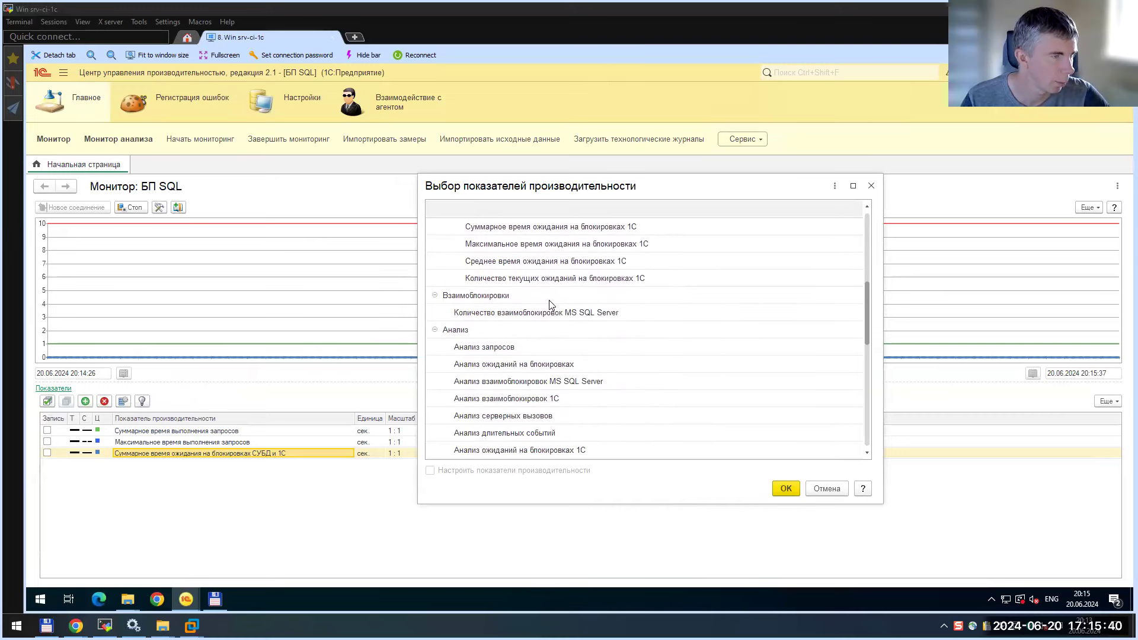
Add the Анализ запросов indicator from the Анализ group to the БП SQL monitor
{"action": "left_click", "coordinate": [460, 331]}
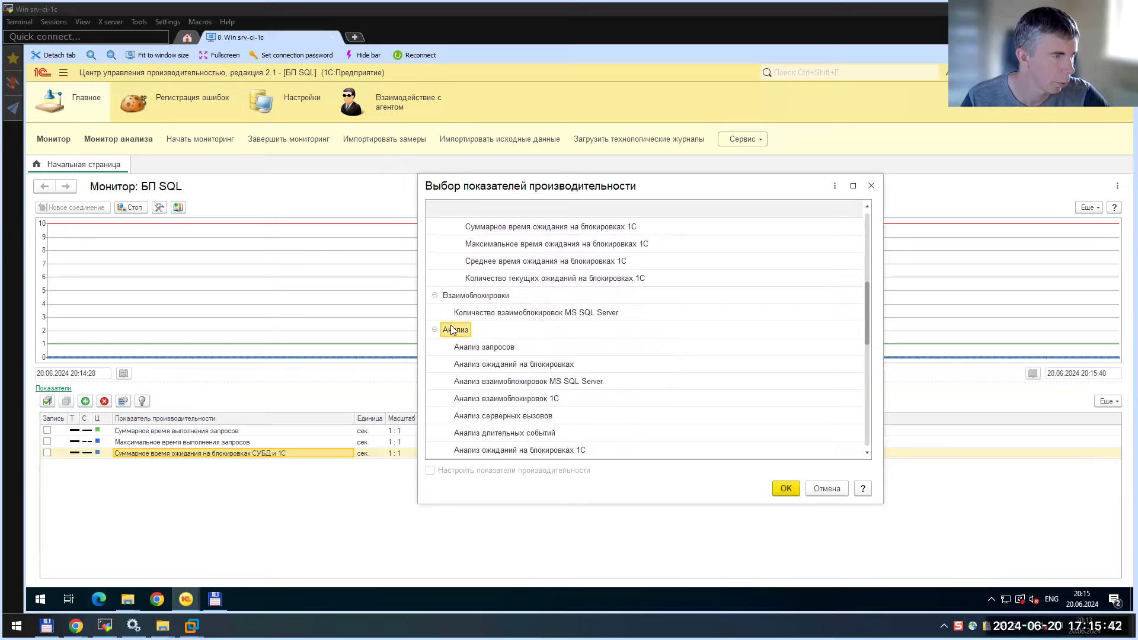
{"action": "left_click", "coordinate": [493, 351]}
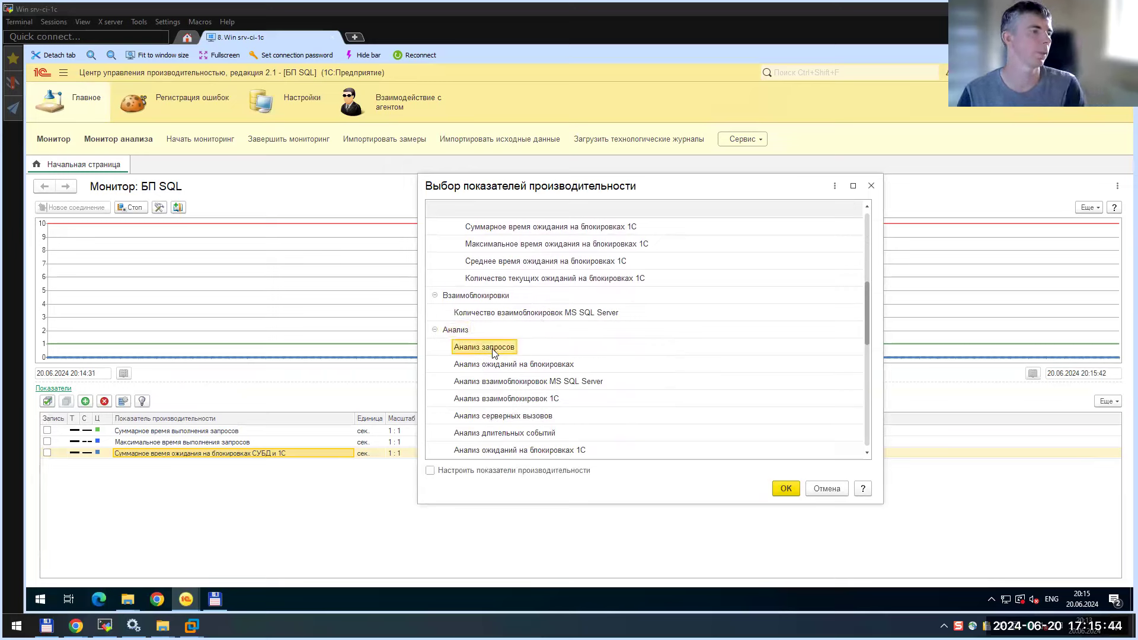
{"action": "left_click", "coordinate": [497, 369]}
{"action": "left_click", "coordinate": [480, 351]}
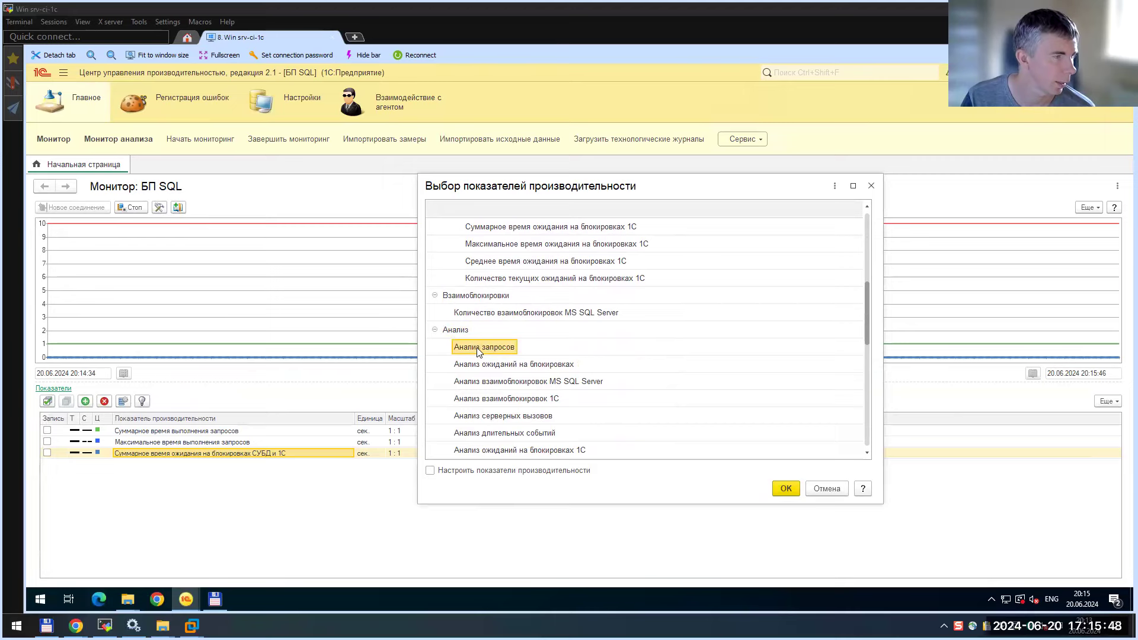
{"action": "double_click", "coordinate": [479, 351]}
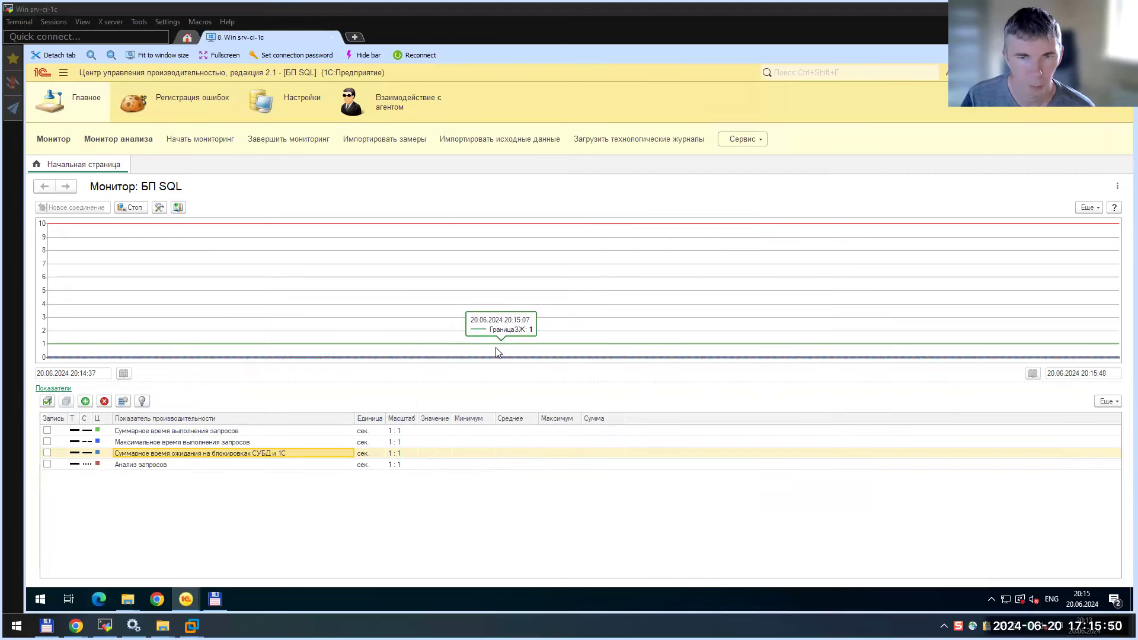
Add the Анализ длительных событий indicator to the monitor
{"action": "left_click", "coordinate": [85, 402]}
{"action": "scroll", "coordinate": [533, 368], "scroll_direction": "down", "scroll_amount": 5}
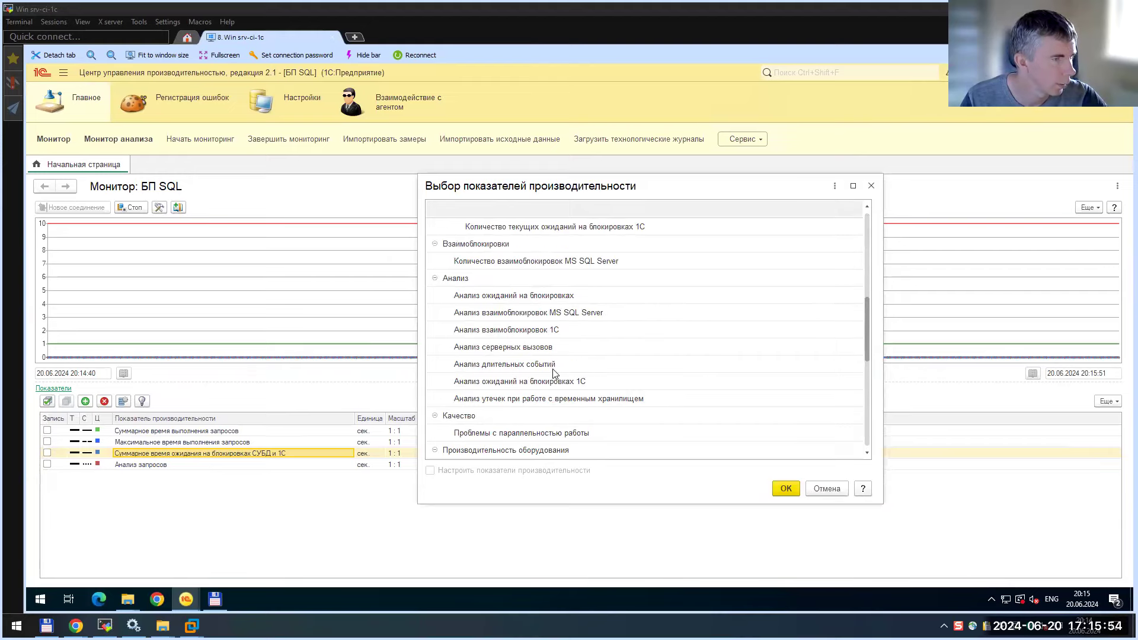
{"action": "double_click", "coordinate": [521, 365]}
Add the Srv-ci-1C\Processor(_Total)\% Processor Time indicator from the Производительность оборудования group to the monitor
{"action": "left_click", "coordinate": [84, 401]}
{"action": "scroll", "coordinate": [592, 364], "scroll_direction": "down", "scroll_amount": 8}
{"action": "scroll", "coordinate": [590, 369], "scroll_direction": "down", "scroll_amount": 2}
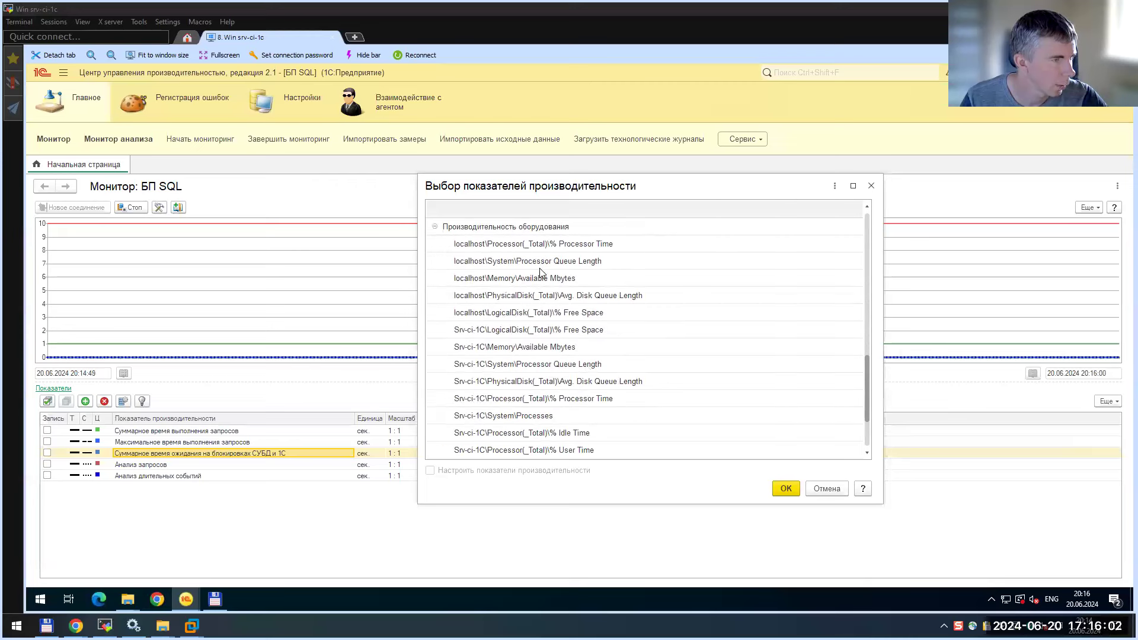
{"action": "left_click", "coordinate": [549, 246]}
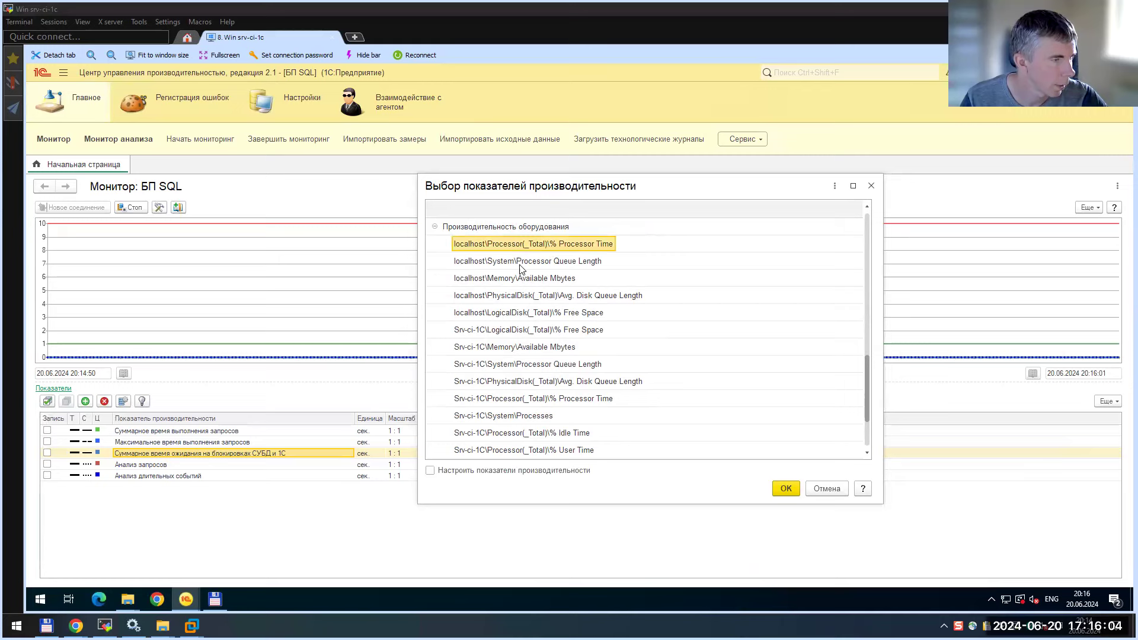
{"action": "left_click", "coordinate": [581, 401]}
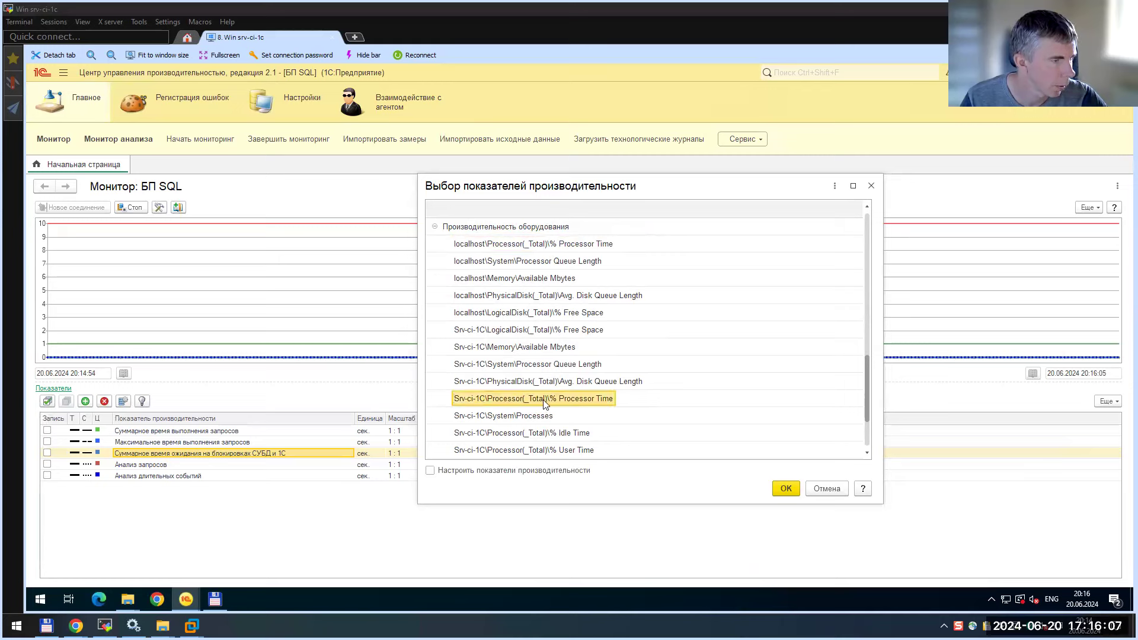
{"action": "double_click", "coordinate": [589, 405]}
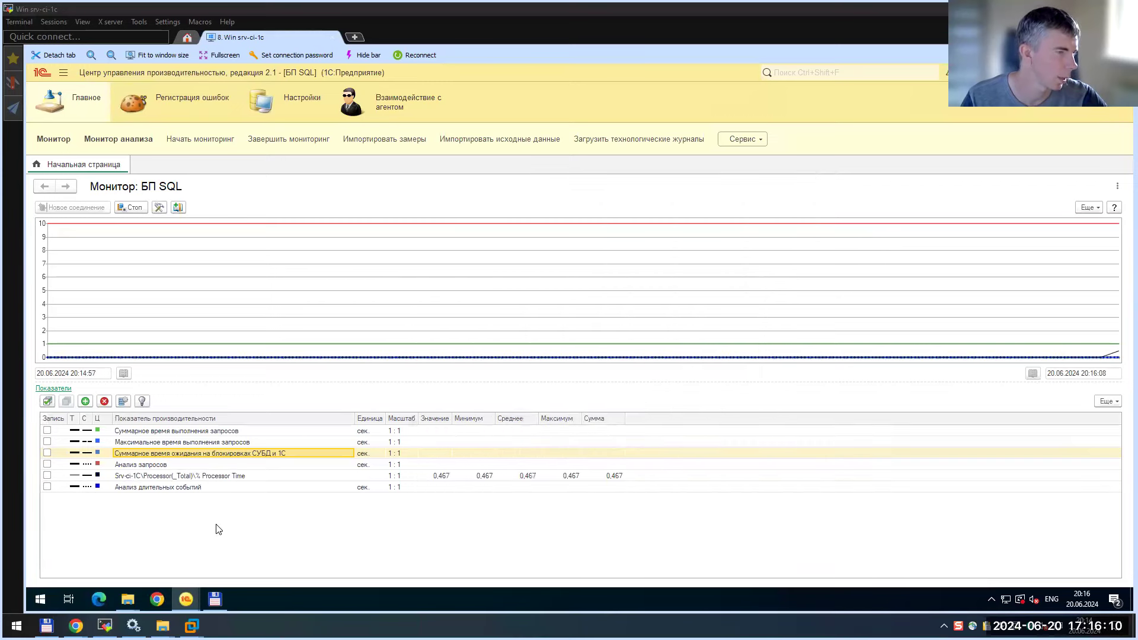
Enable recording for all six indicators in the monitor's indicator table
{"action": "left_click", "coordinate": [228, 431]}
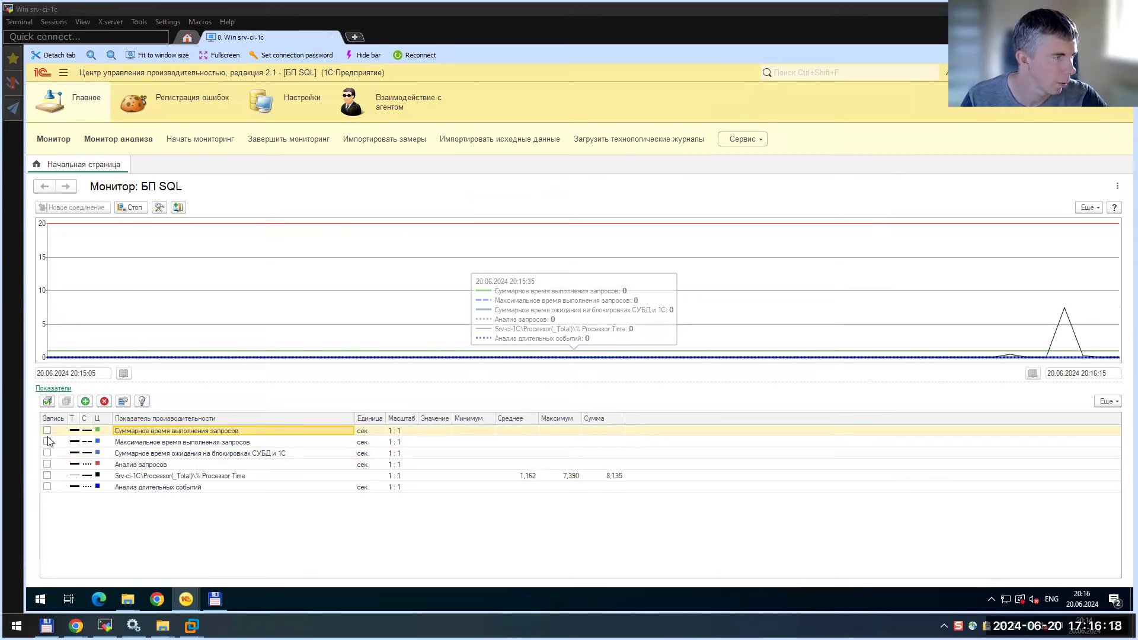
{"action": "left_click", "coordinate": [48, 402]}
{"action": "left_click", "coordinate": [225, 489]}
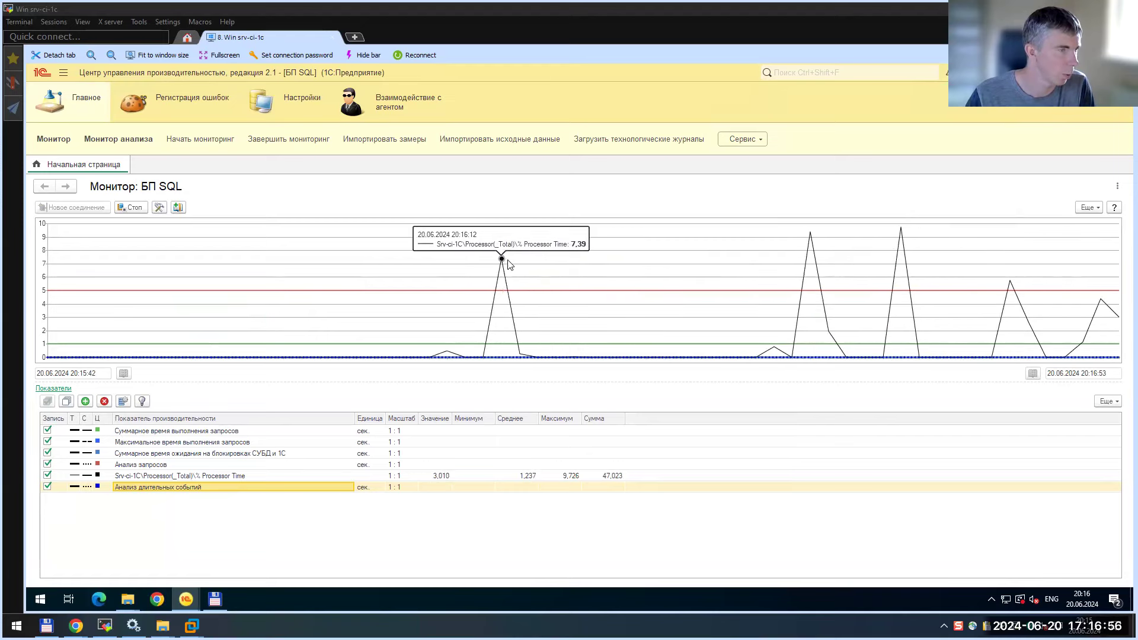
Go through the analysis, query time and processor time indicators and examine their lines on the chart
{"action": "left_click", "coordinate": [207, 465]}
{"action": "left_click", "coordinate": [221, 431]}
{"action": "left_click", "coordinate": [224, 489]}
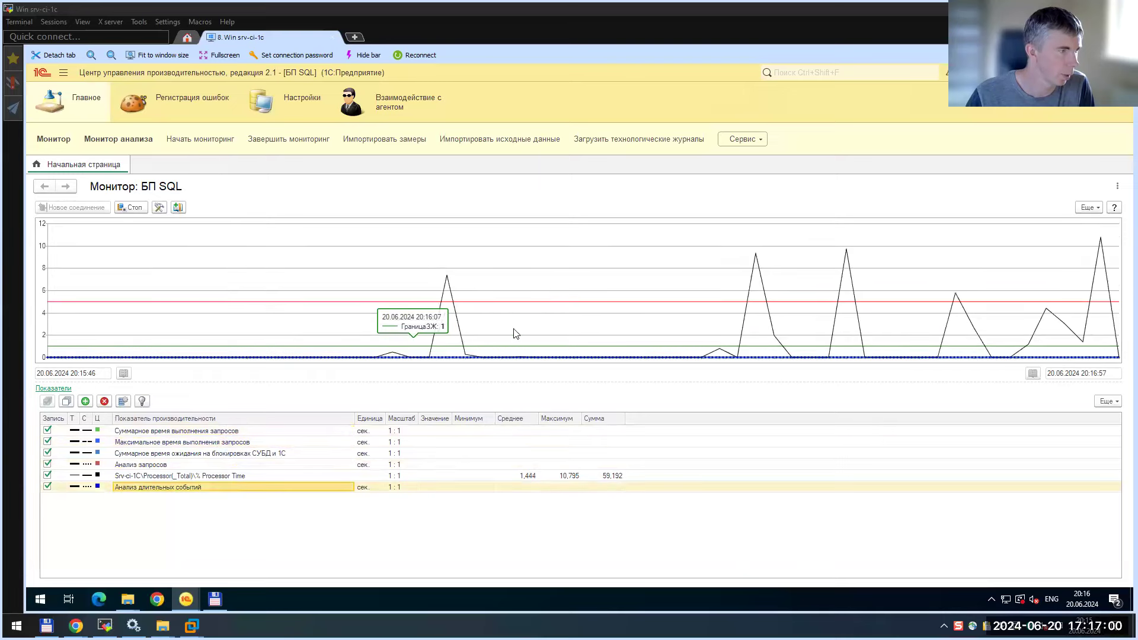
{"action": "left_click", "coordinate": [182, 468]}
{"action": "left_click", "coordinate": [218, 479]}
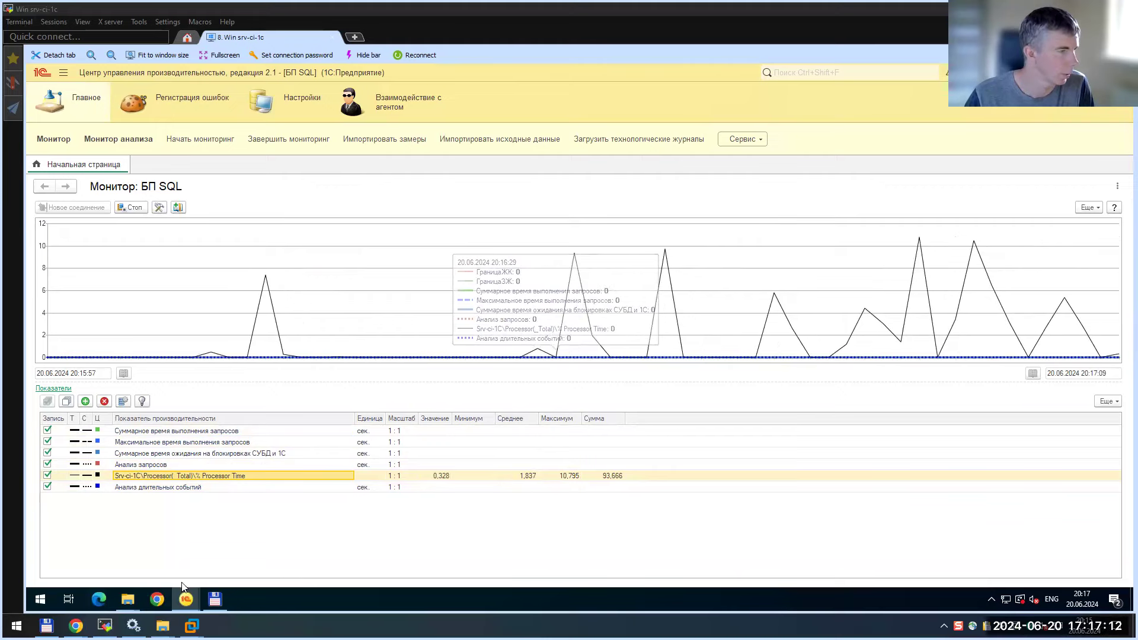
Switch to the [КОПИЯ] ТЕСТ БП infobase window and show its Консоль разработчика (IS Toolkit)
{"action": "mouse_move", "coordinate": [185, 600]}
{"action": "left_click", "coordinate": [254, 549]}
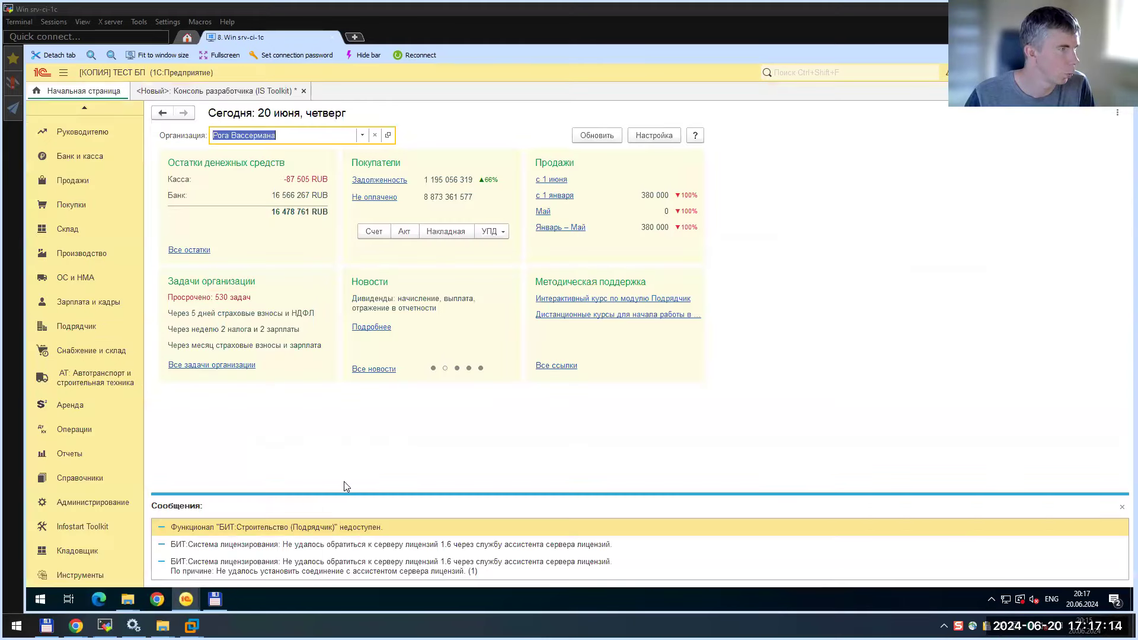
{"action": "left_click", "coordinate": [180, 92]}
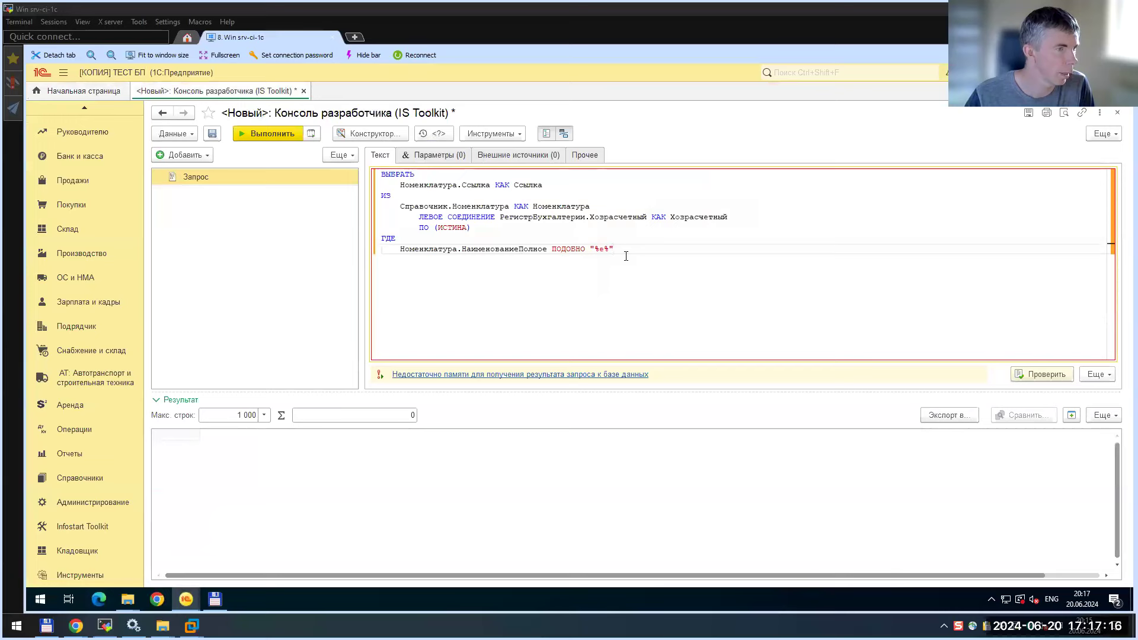
Review the query text: the Номенклатура source, the left join to Хозрасчетный on ИСТИНА, and the ПОДОБНО "%е%" condition
{"action": "left_click_drag", "start_coordinate": [644, 248], "coordinate": [380, 181]}
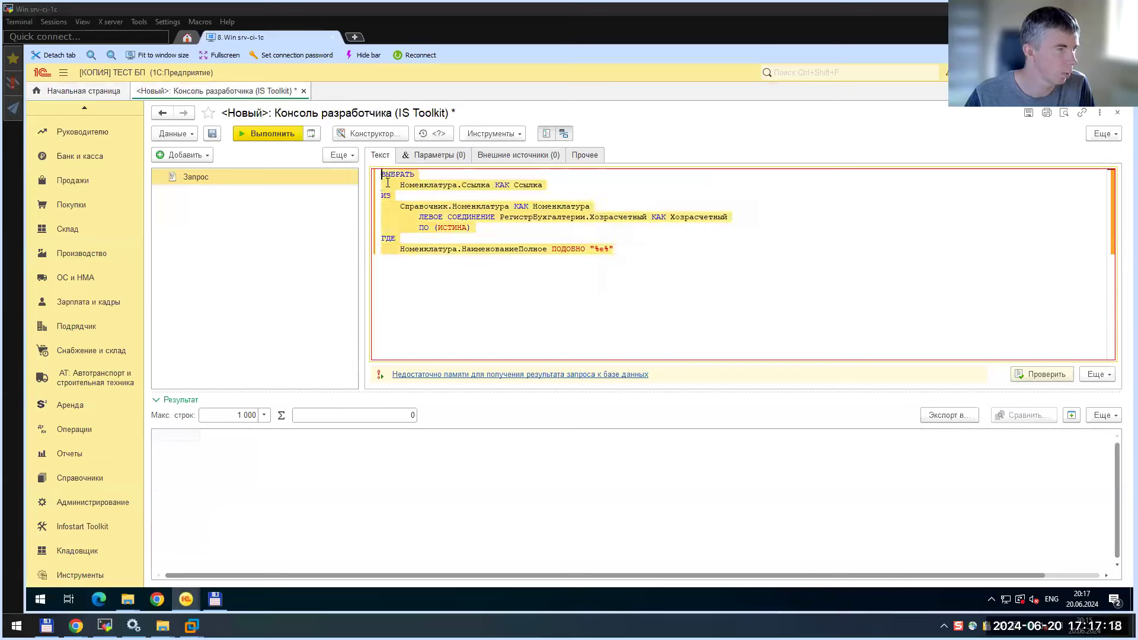
{"action": "left_click", "coordinate": [599, 243]}
{"action": "left_click", "coordinate": [514, 225]}
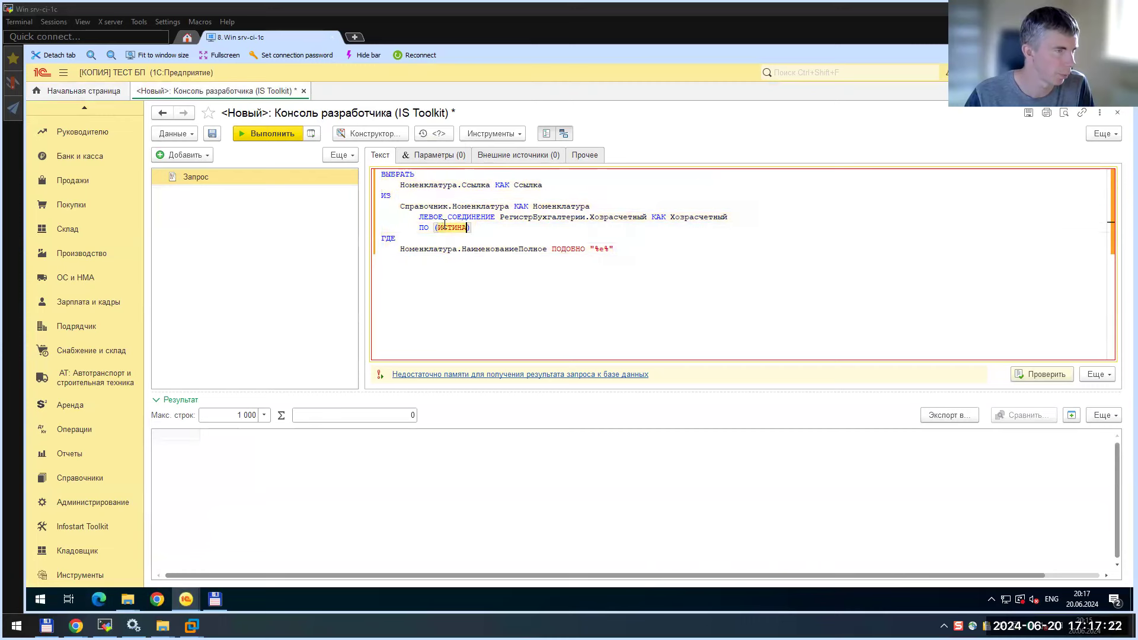
{"action": "left_click_drag", "start_coordinate": [395, 203], "coordinate": [496, 202]}
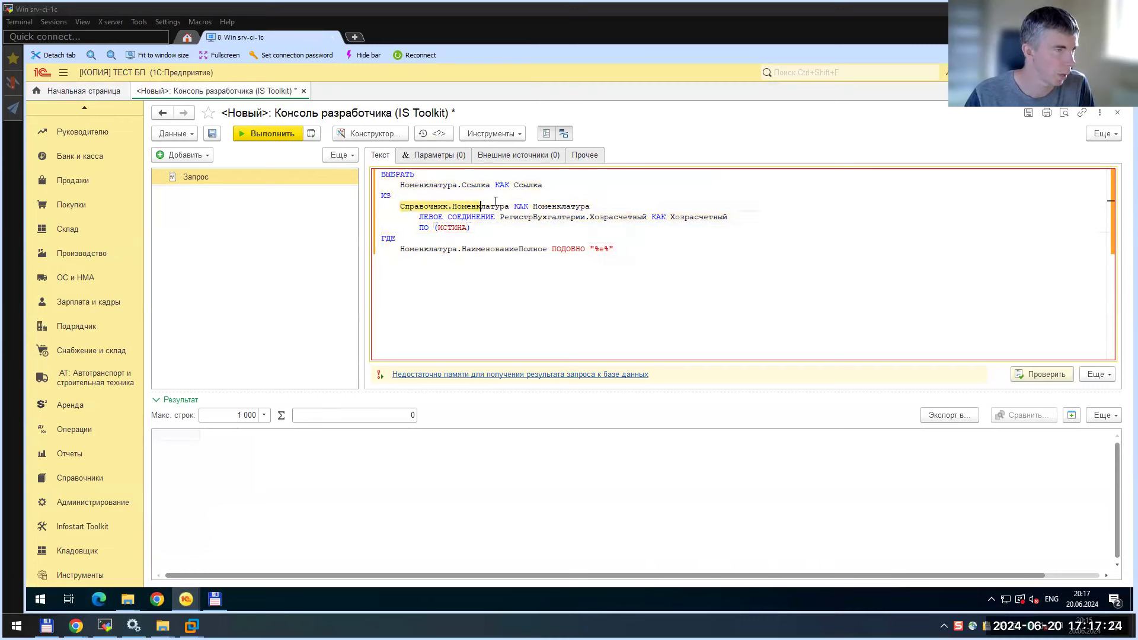
{"action": "left_click_drag", "start_coordinate": [401, 217], "coordinate": [580, 219]}
{"action": "left_click", "coordinate": [612, 219]}
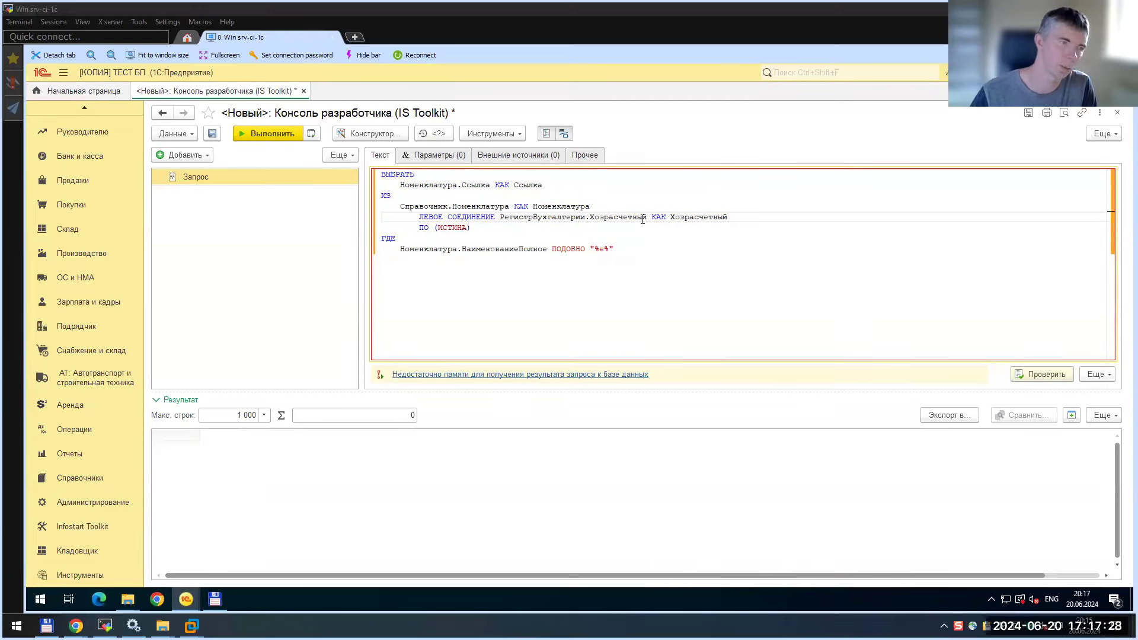
{"action": "left_click_drag", "start_coordinate": [472, 228], "coordinate": [510, 249]}
{"action": "left_click", "coordinate": [476, 249]}
{"action": "left_click_drag", "start_coordinate": [401, 249], "coordinate": [557, 251]}
{"action": "double_click", "coordinate": [579, 249]}
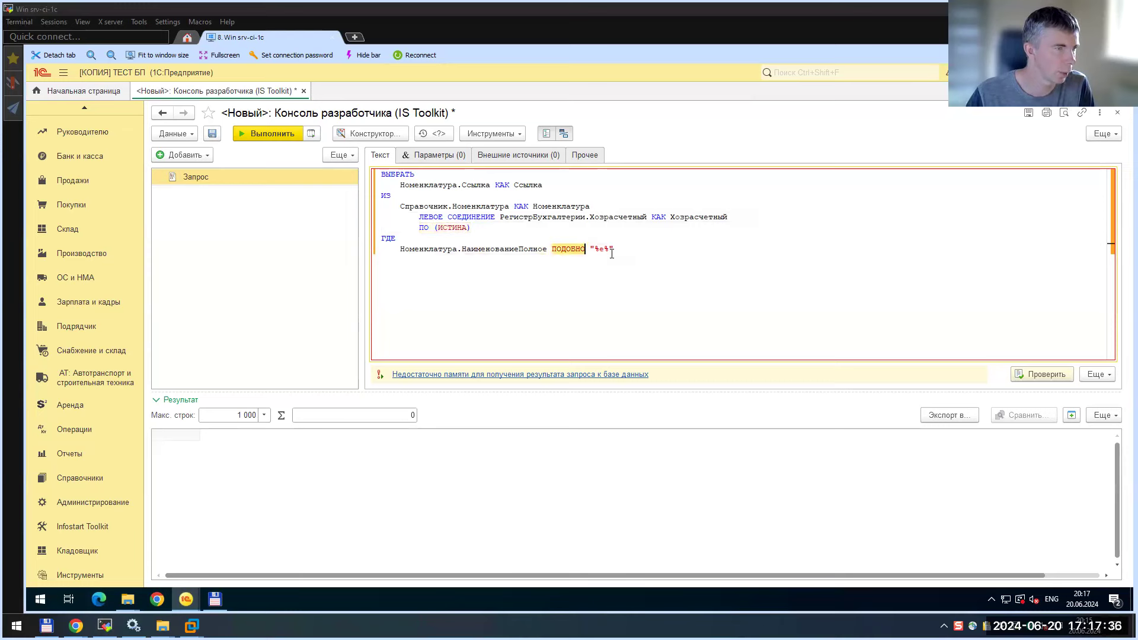
{"action": "left_click", "coordinate": [611, 250]}
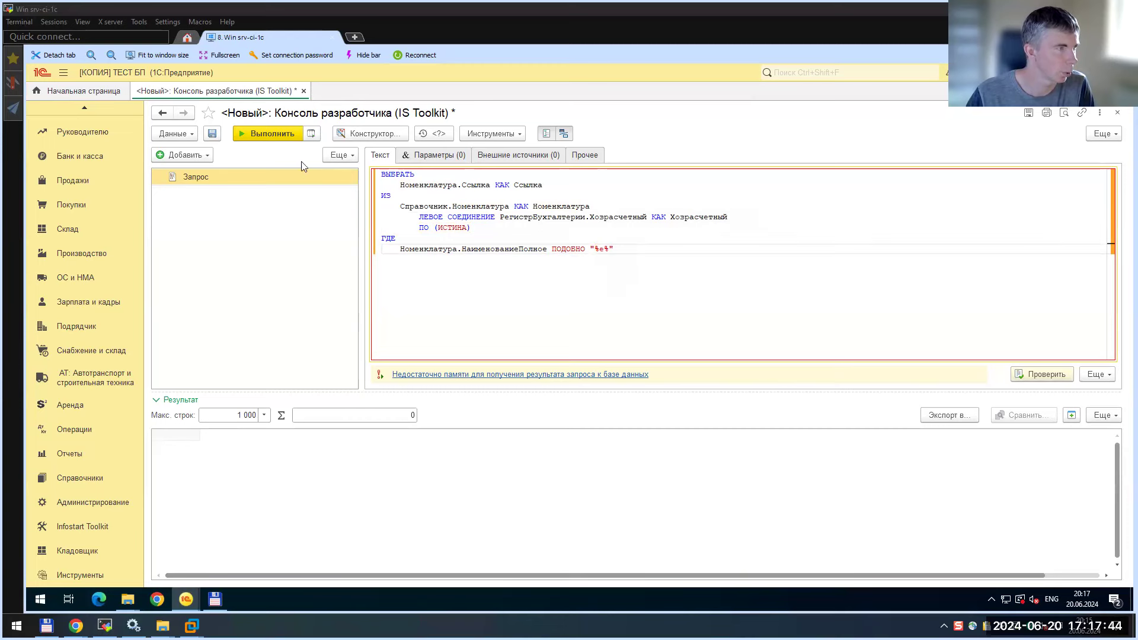
Run the query in the developer console and return to the БП SQL monitor while it executes
{"action": "left_click", "coordinate": [292, 136]}
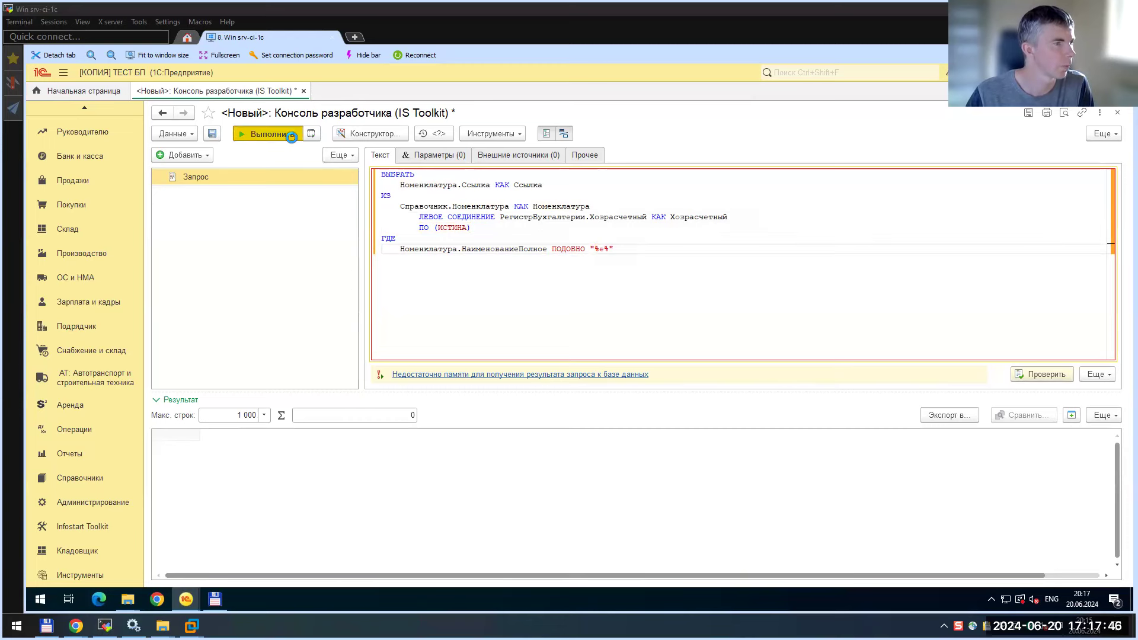
{"action": "left_click", "coordinate": [272, 134]}
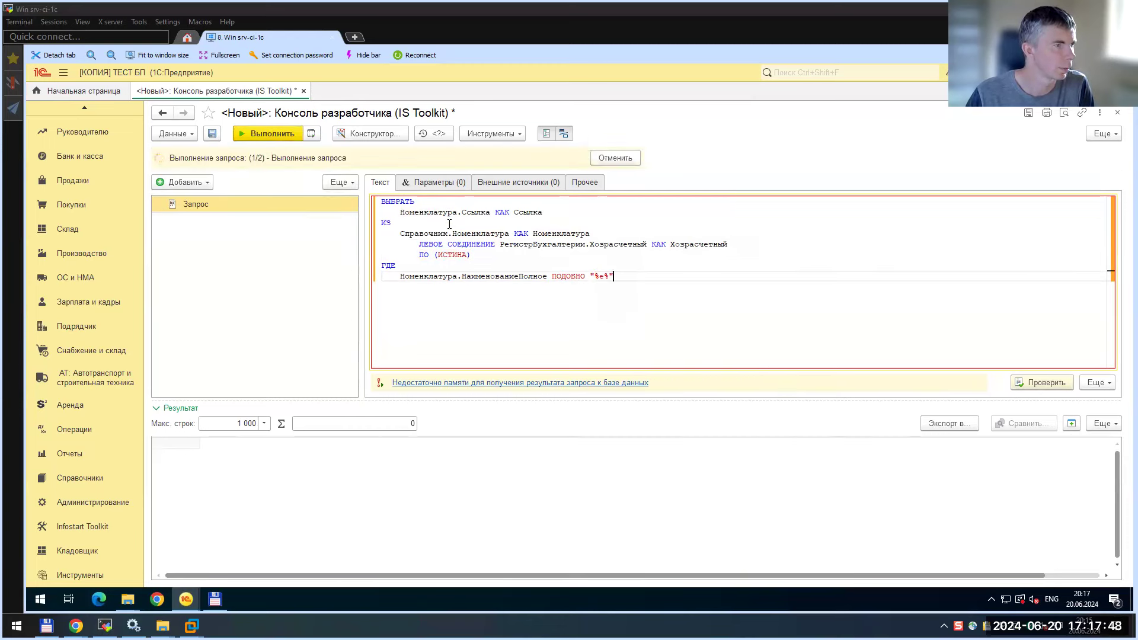
{"action": "mouse_move", "coordinate": [196, 603]}
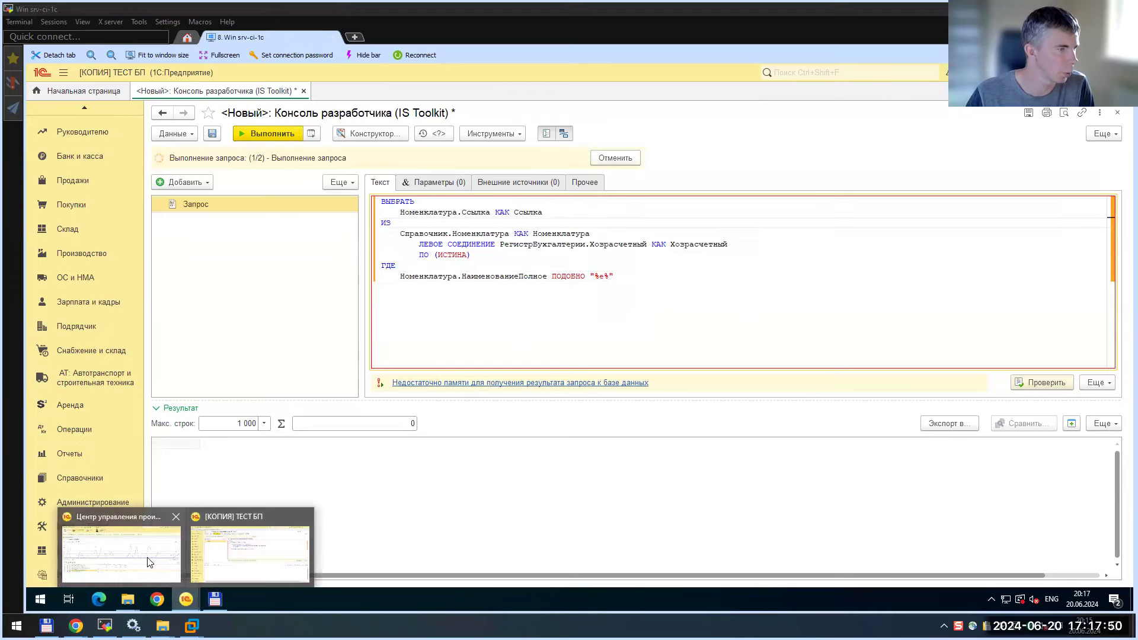
{"action": "left_click", "coordinate": [249, 540]}
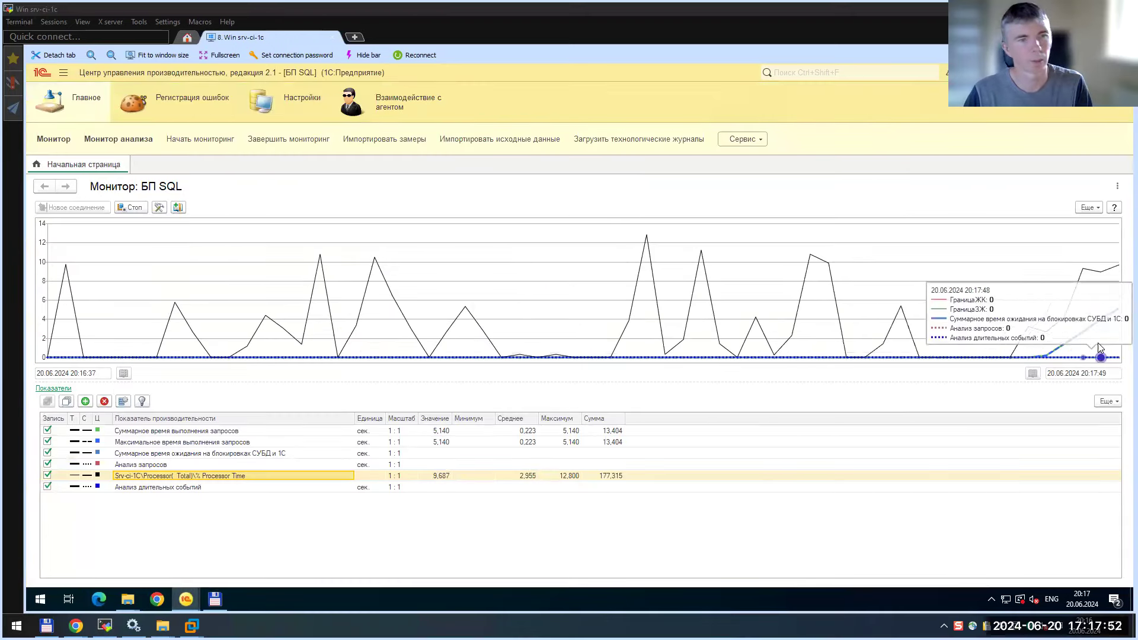
View the monitor's refresh frequency setting without changing it, and select the Анализ запросов indicator
{"action": "left_click", "coordinate": [161, 211]}
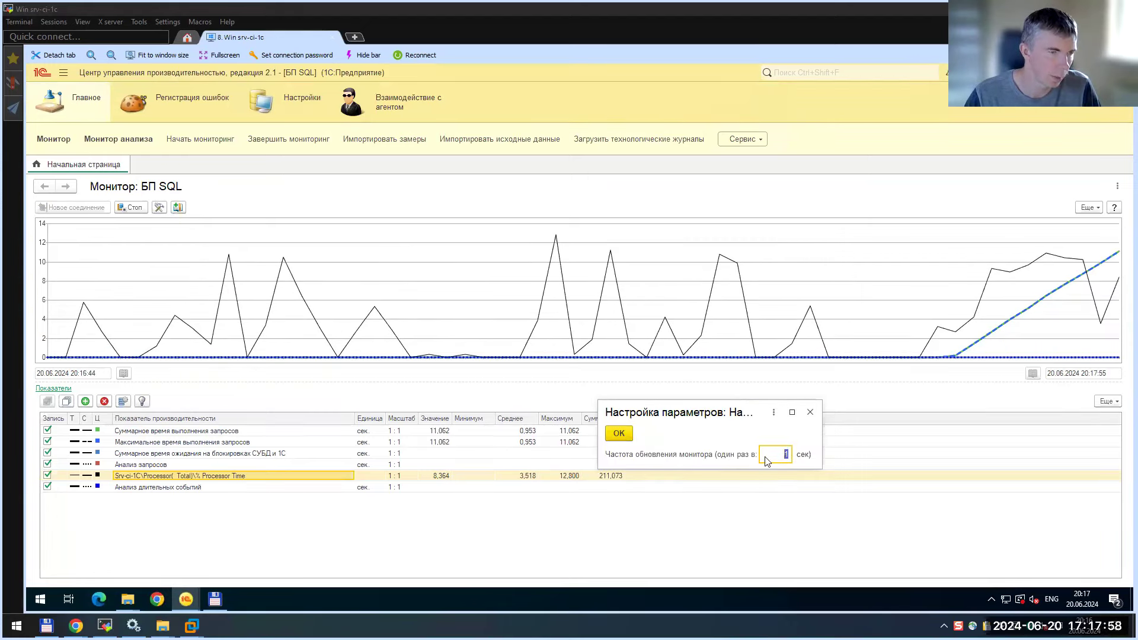
{"action": "left_click", "coordinate": [810, 412]}
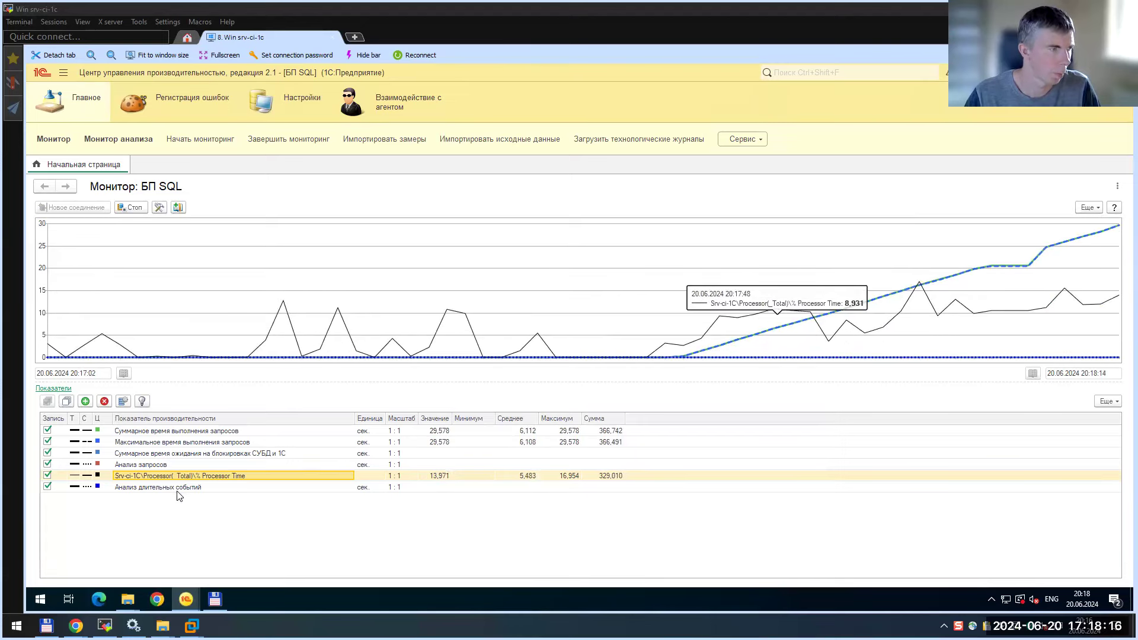
{"action": "left_click", "coordinate": [179, 465]}
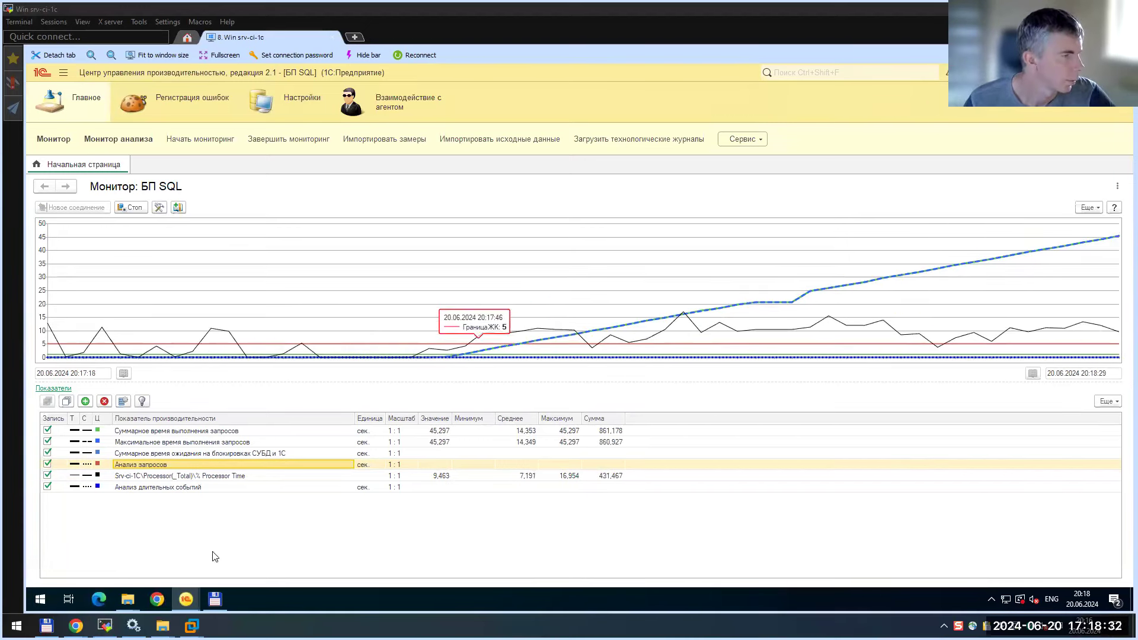
Alternate between the ТЕСТ БП console and the monitor to follow the query's execution and examine the resulting chart
{"action": "mouse_move", "coordinate": [185, 599]}
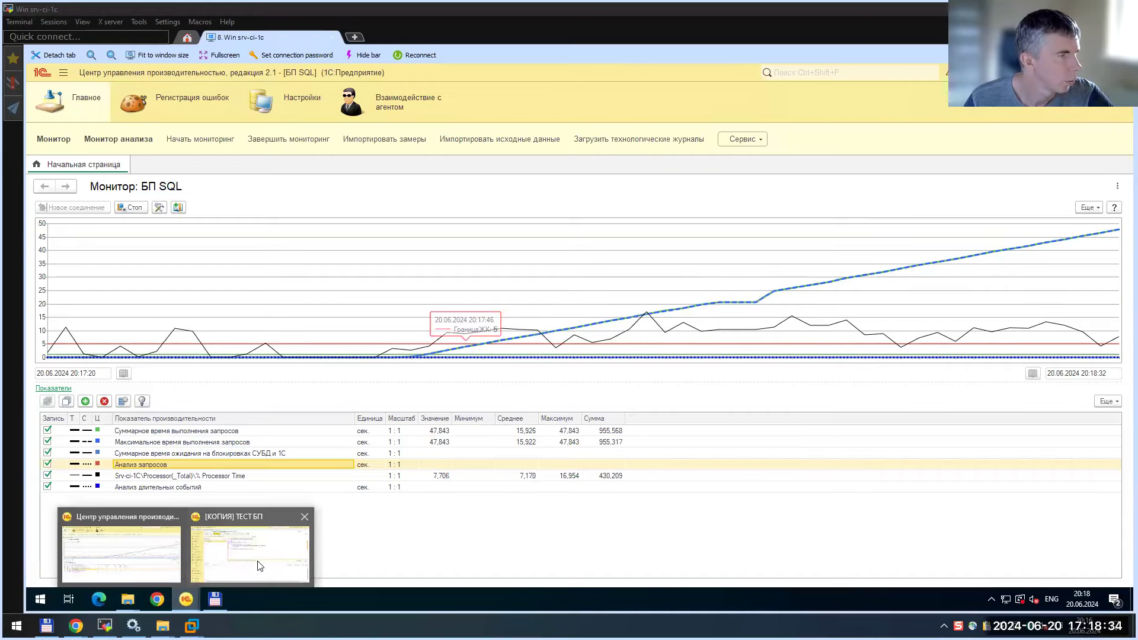
{"action": "left_click", "coordinate": [256, 572]}
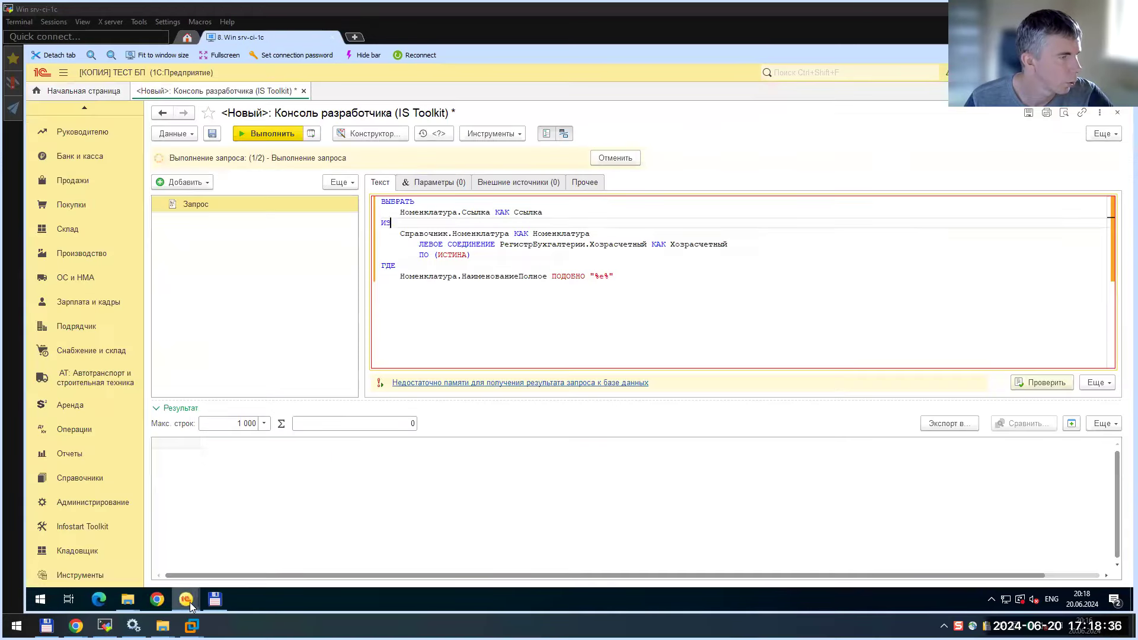
{"action": "mouse_move", "coordinate": [190, 602]}
{"action": "left_click", "coordinate": [121, 551]}
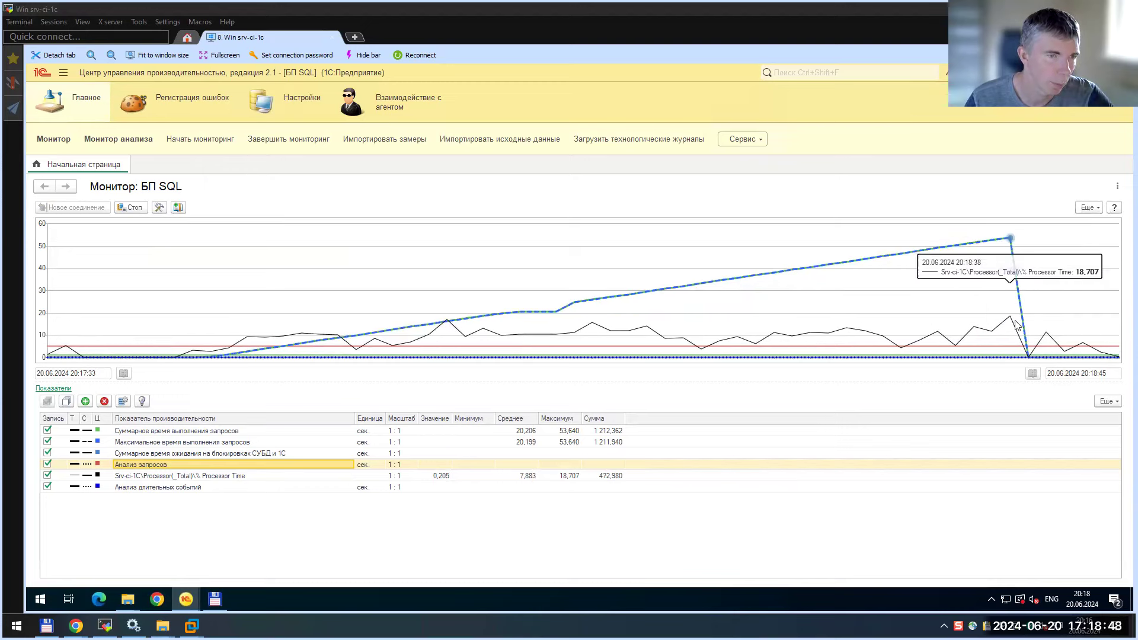
{"action": "mouse_move", "coordinate": [976, 240]}
{"action": "mouse_move", "coordinate": [1059, 348]}
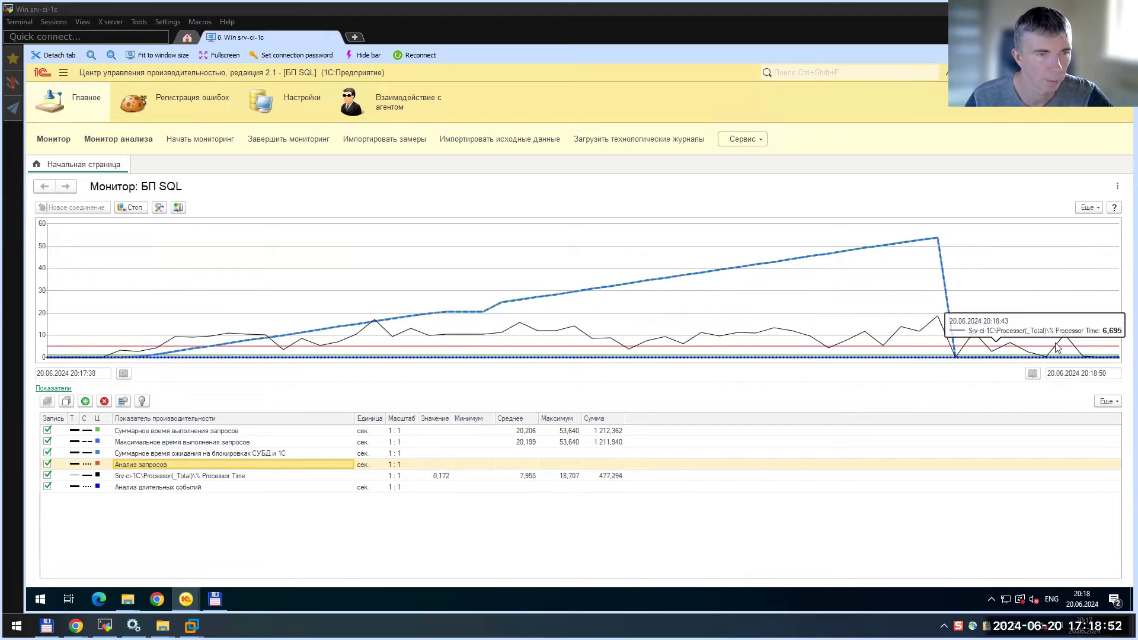
{"action": "mouse_move", "coordinate": [185, 600]}
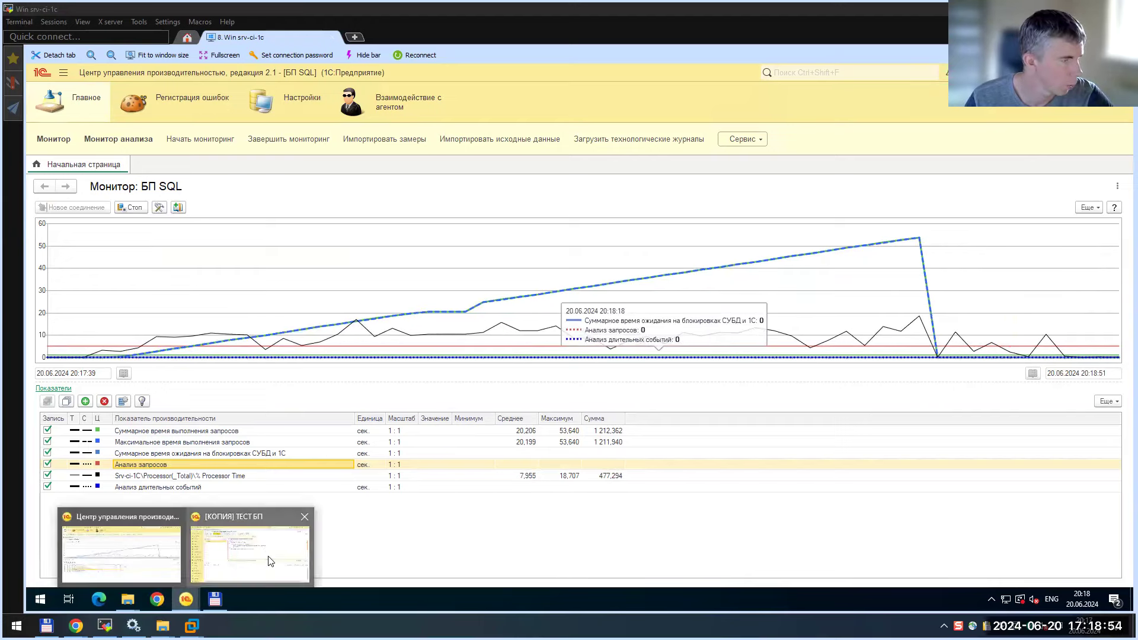
{"action": "left_click", "coordinate": [270, 561]}
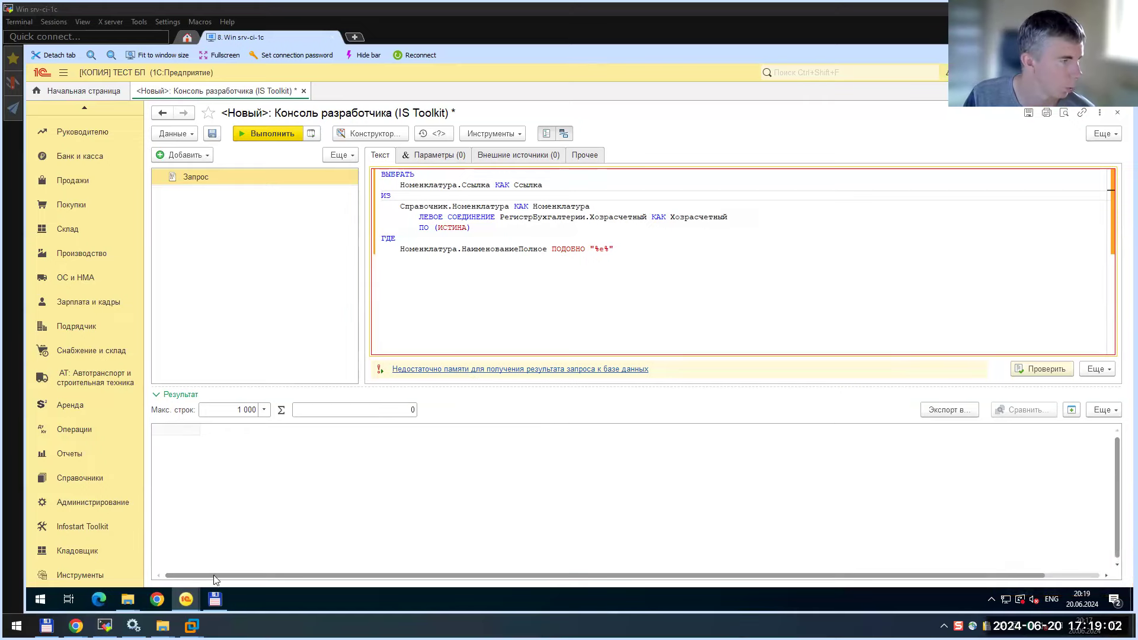
Return to the БП SQL monitor and stop monitoring, saving the analytical indicator data for analysis
{"action": "mouse_move", "coordinate": [191, 603]}
{"action": "left_click", "coordinate": [139, 557]}
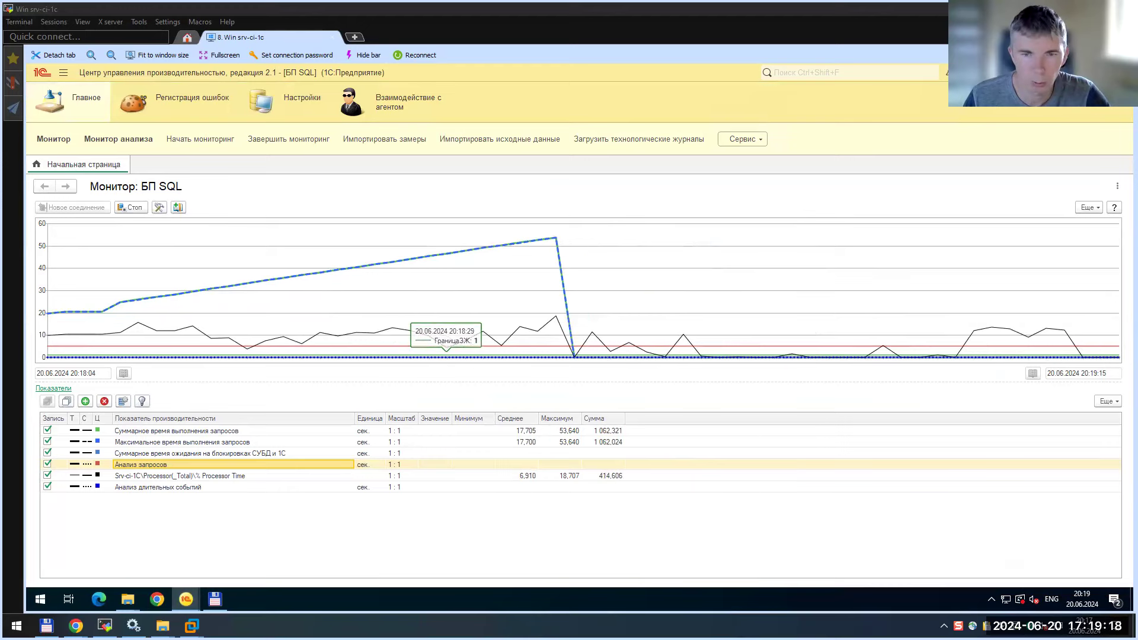
{"action": "left_click", "coordinate": [134, 209]}
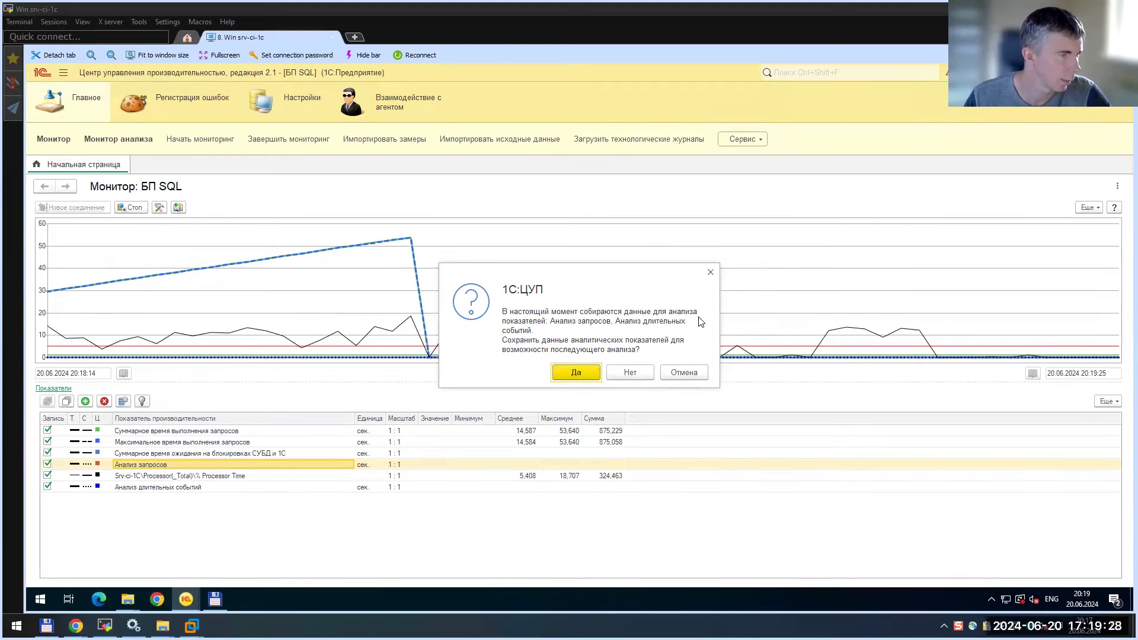
{"action": "left_click", "coordinate": [565, 373]}
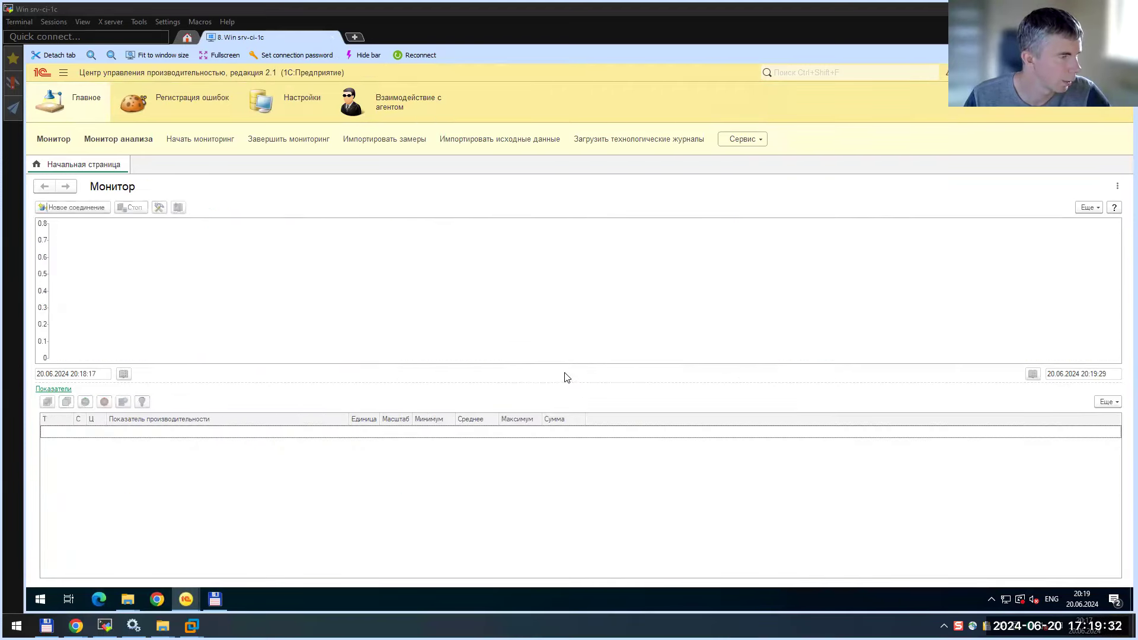